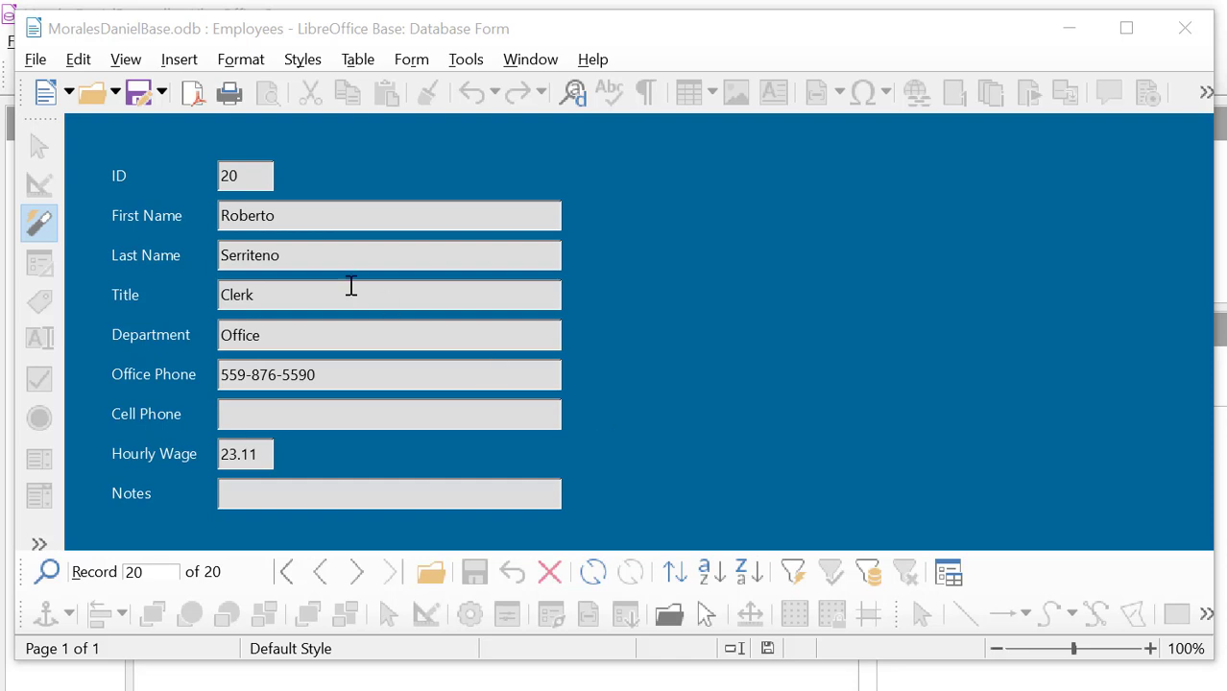
- Save the current employee record and the Employees form, and close the form
left_click(474, 572)
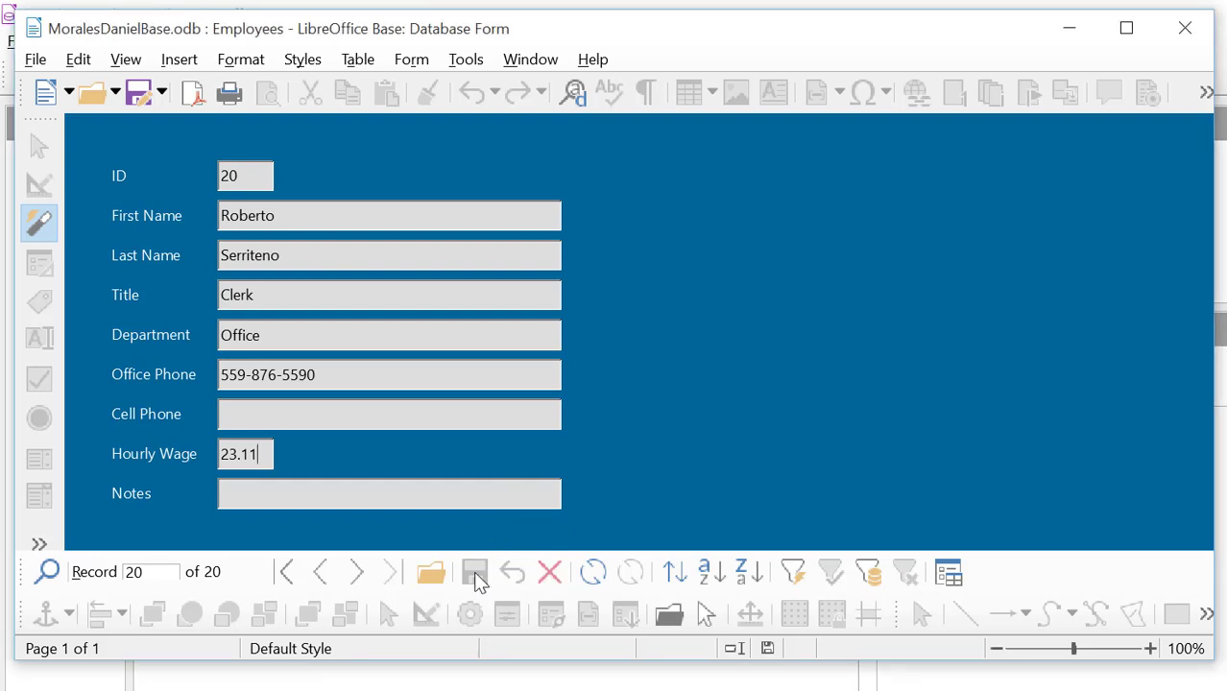
left_click(37, 65)
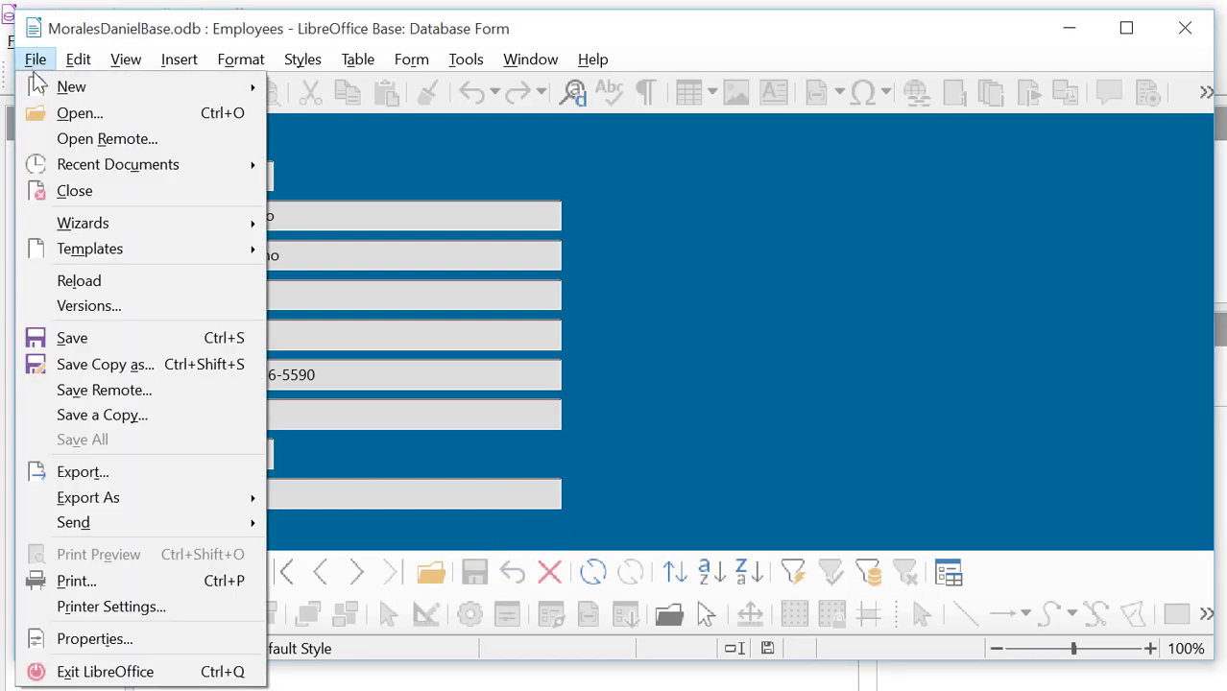
left_click(88, 337)
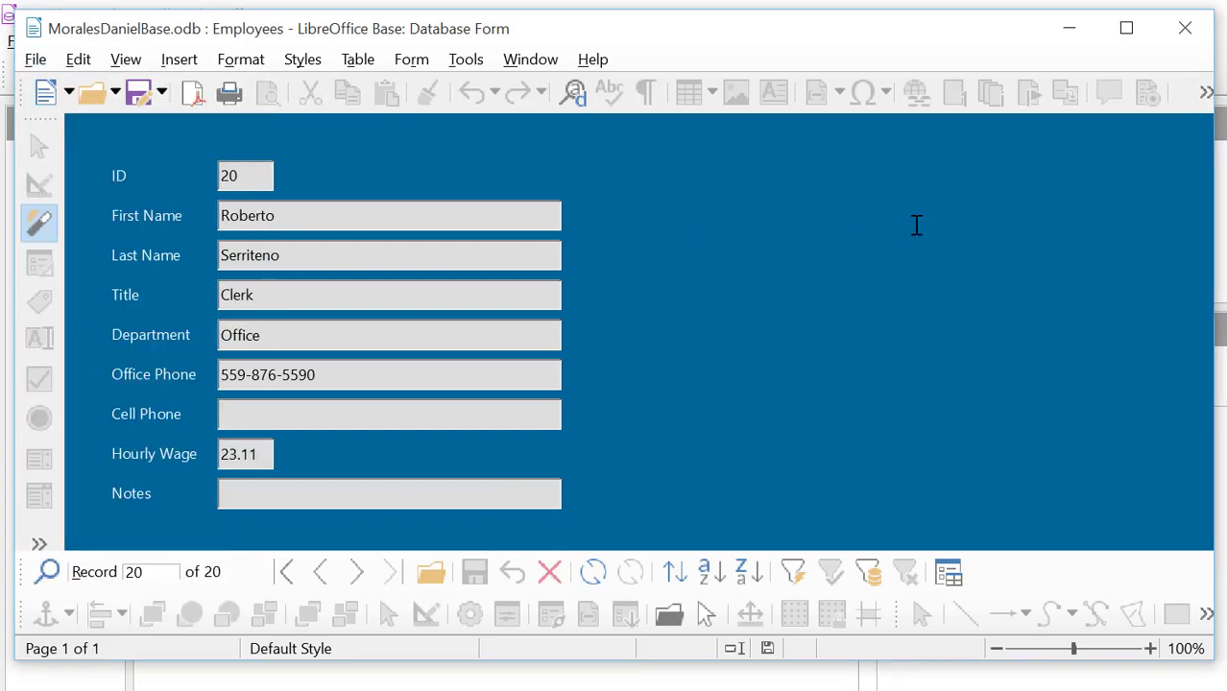
left_click(1187, 29)
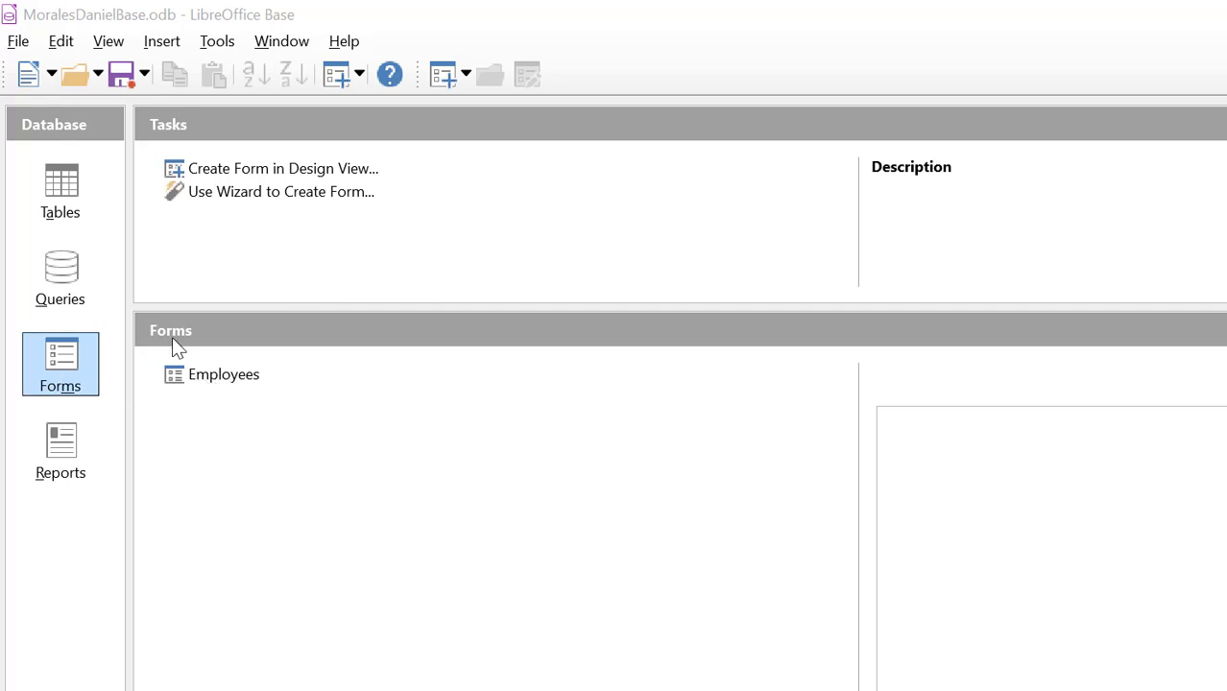
- Open the Employees table, widen its Title and Department columns to fit their contents, and close the table
left_click(56, 188)
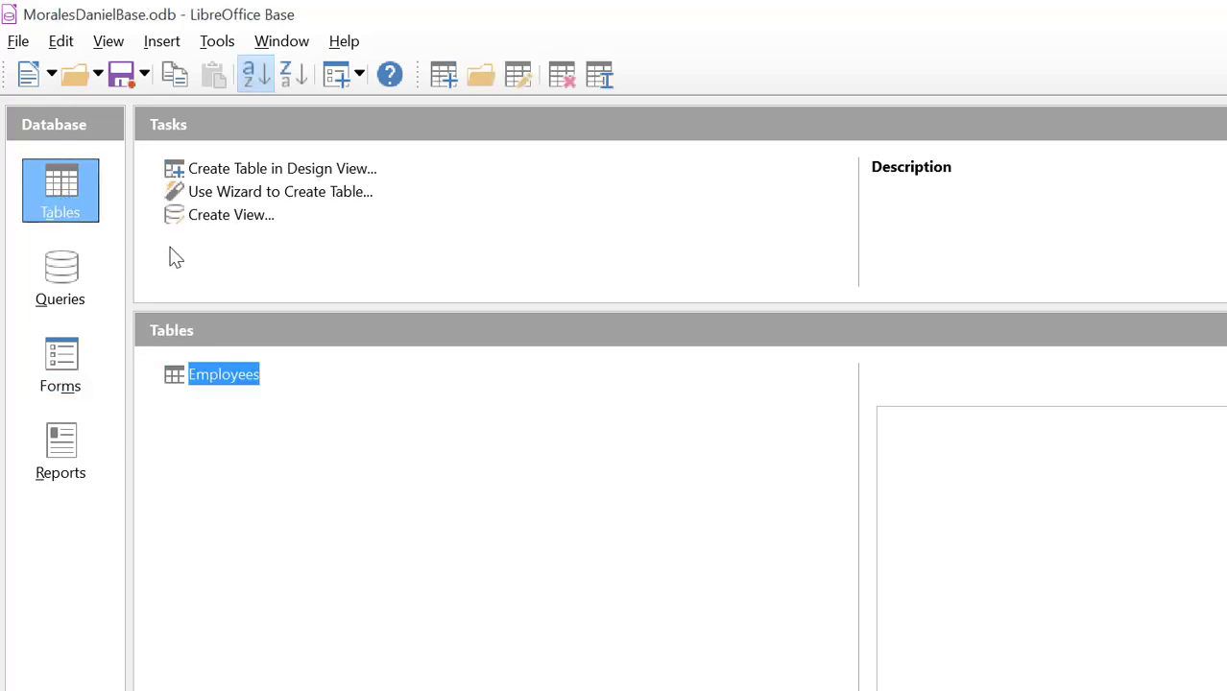
double_click(227, 376)
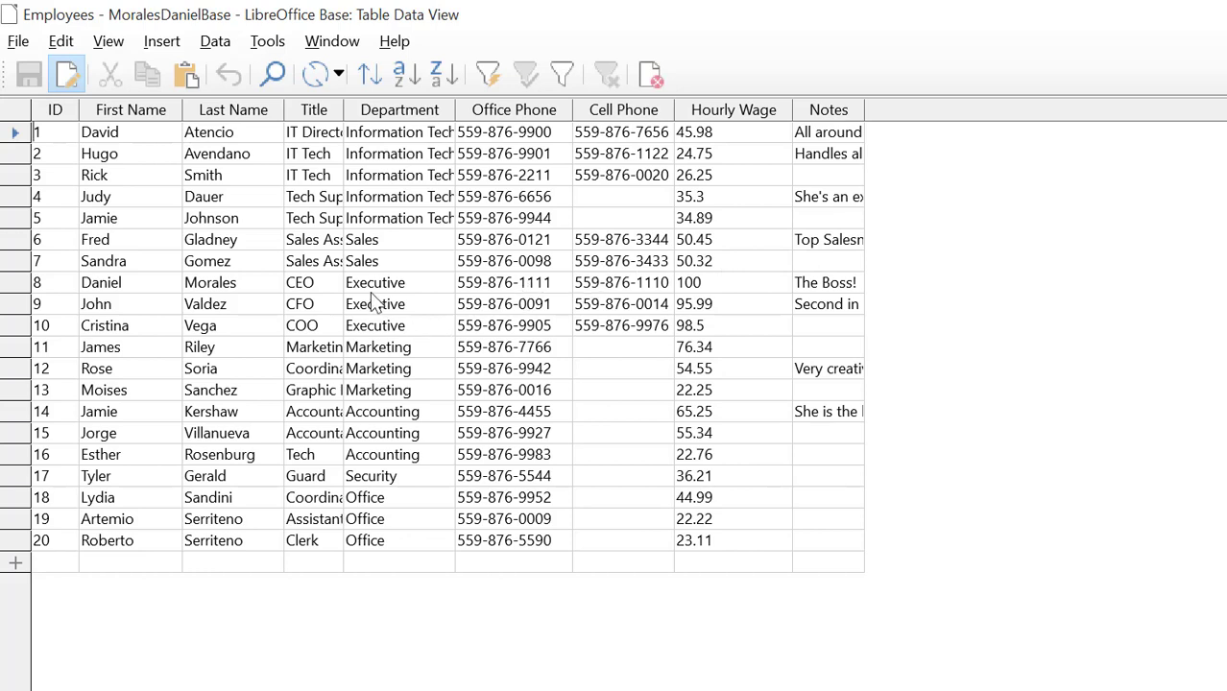
left_click_drag(342, 109, 437, 111)
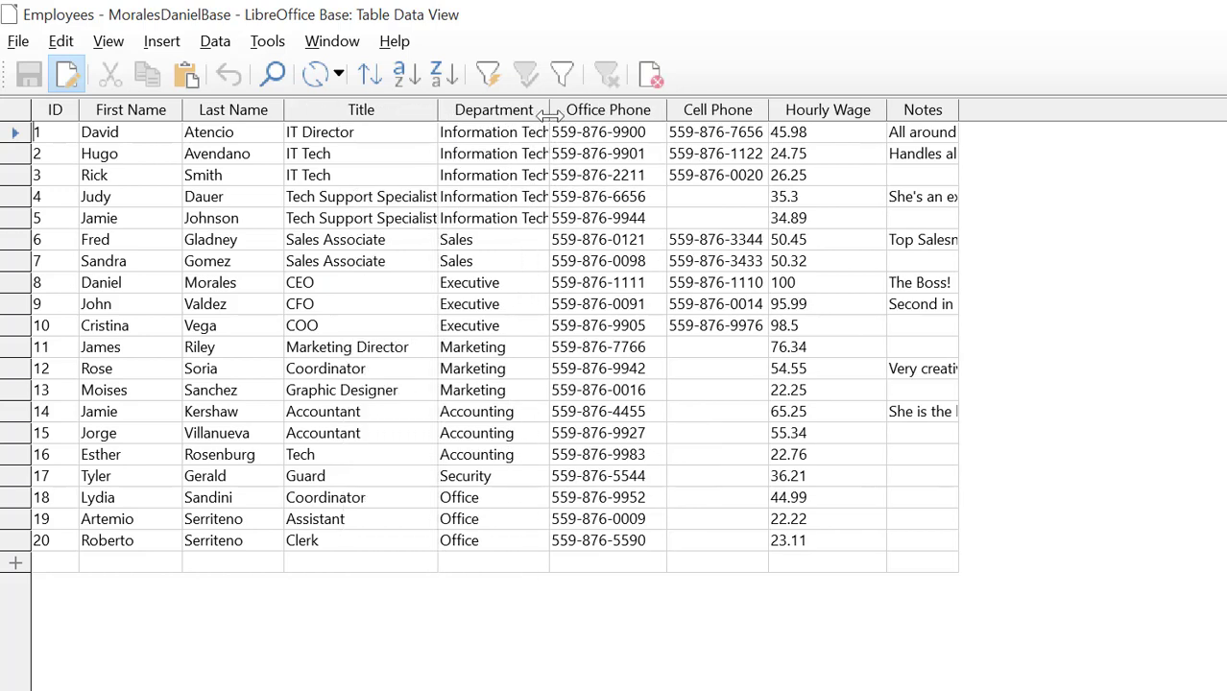
left_click_drag(549, 110, 608, 109)
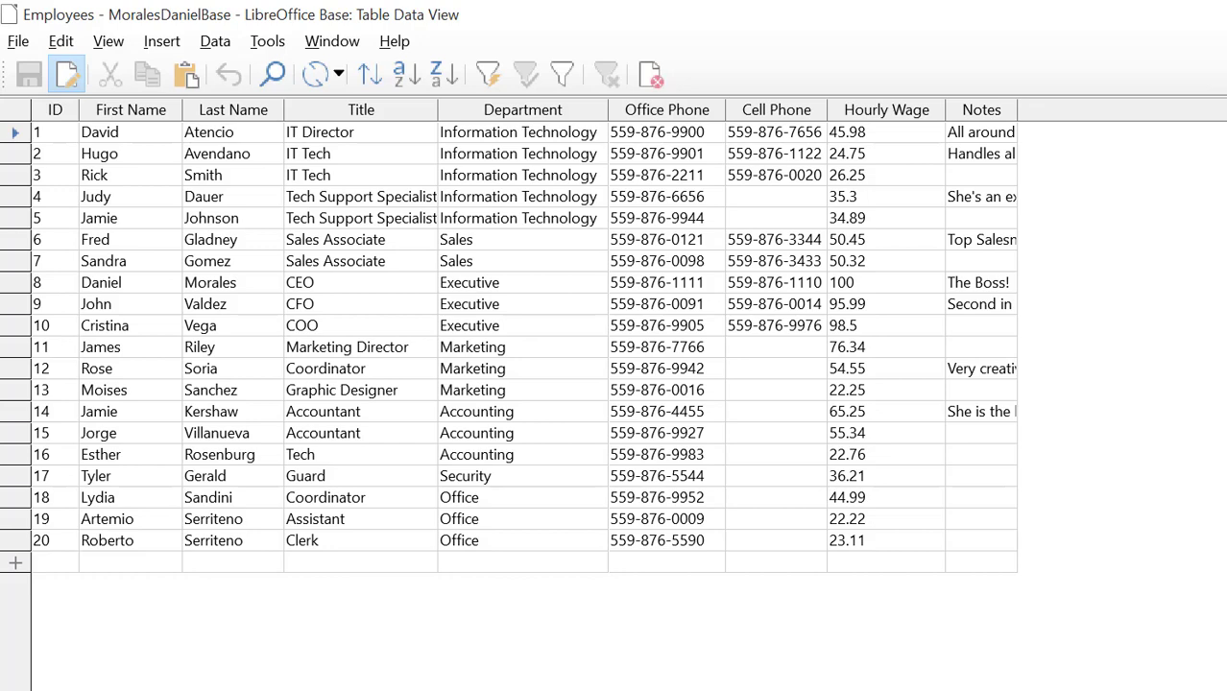
key("alt+F4")
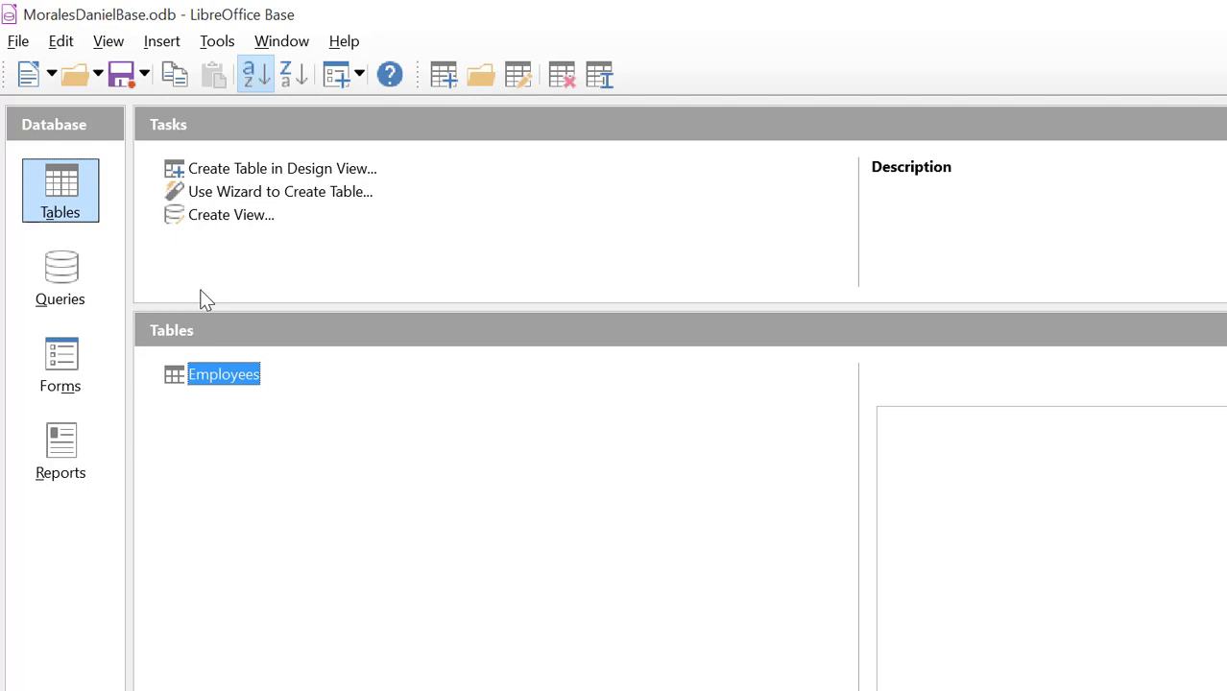
- Start a new query in Design View and add the Employees table to it
left_click(75, 271)
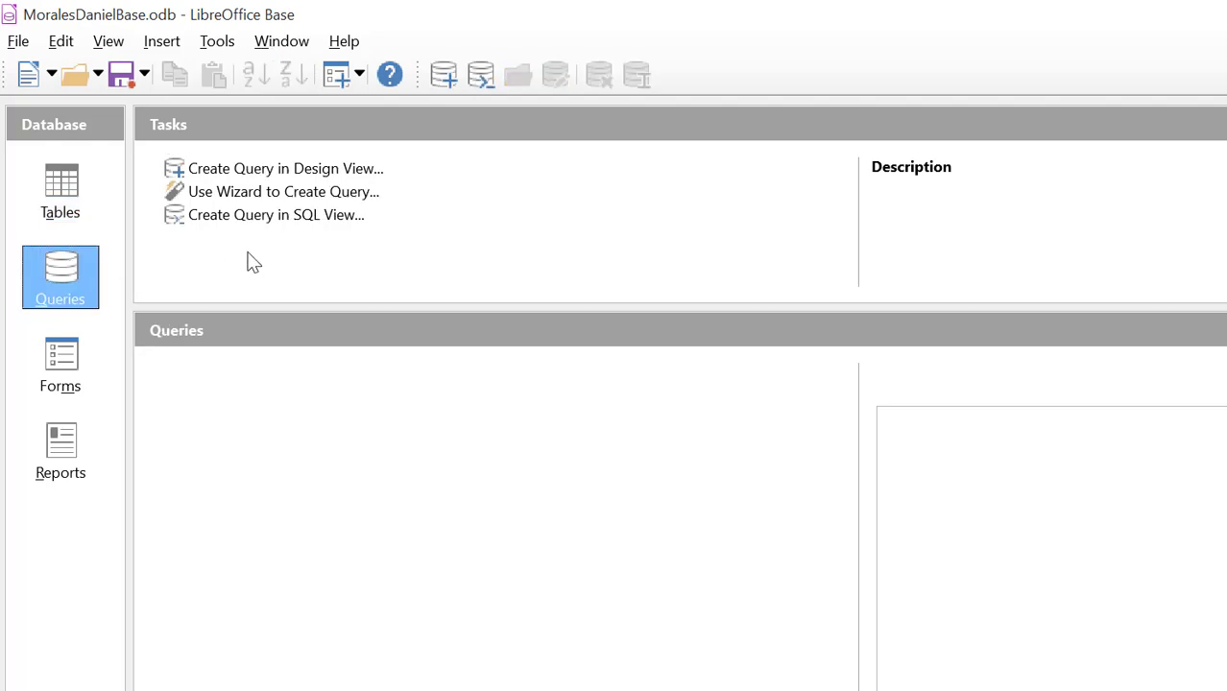
left_click(254, 172)
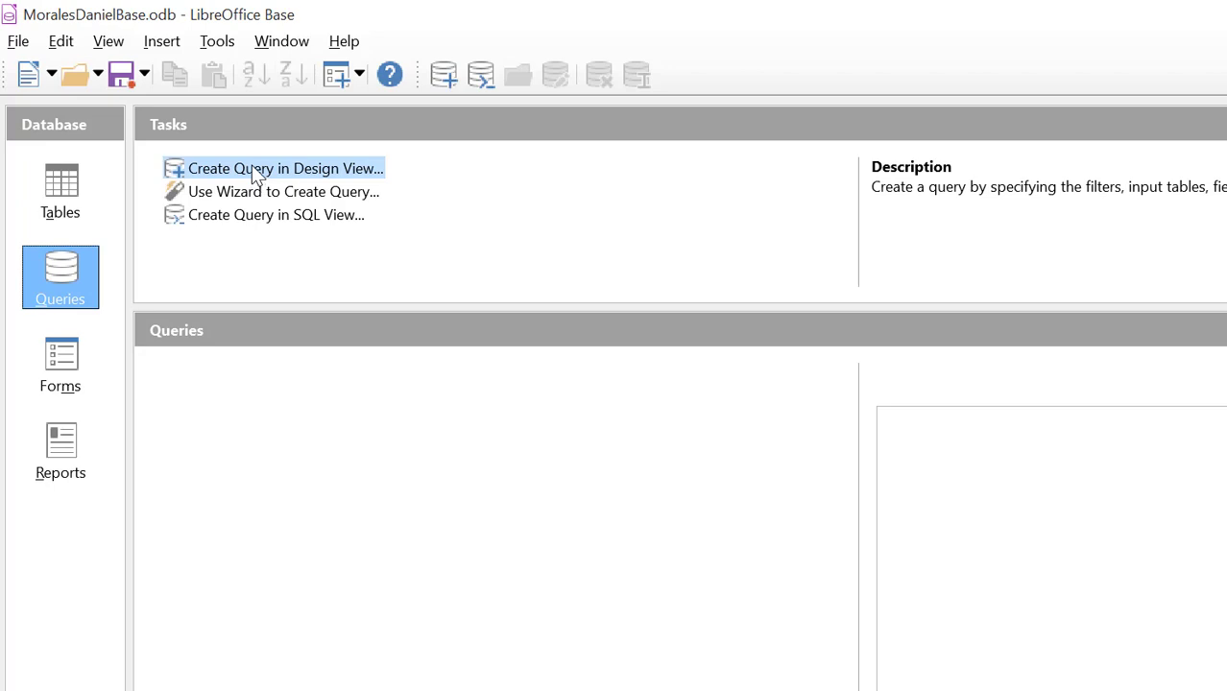
double_click(256, 173)
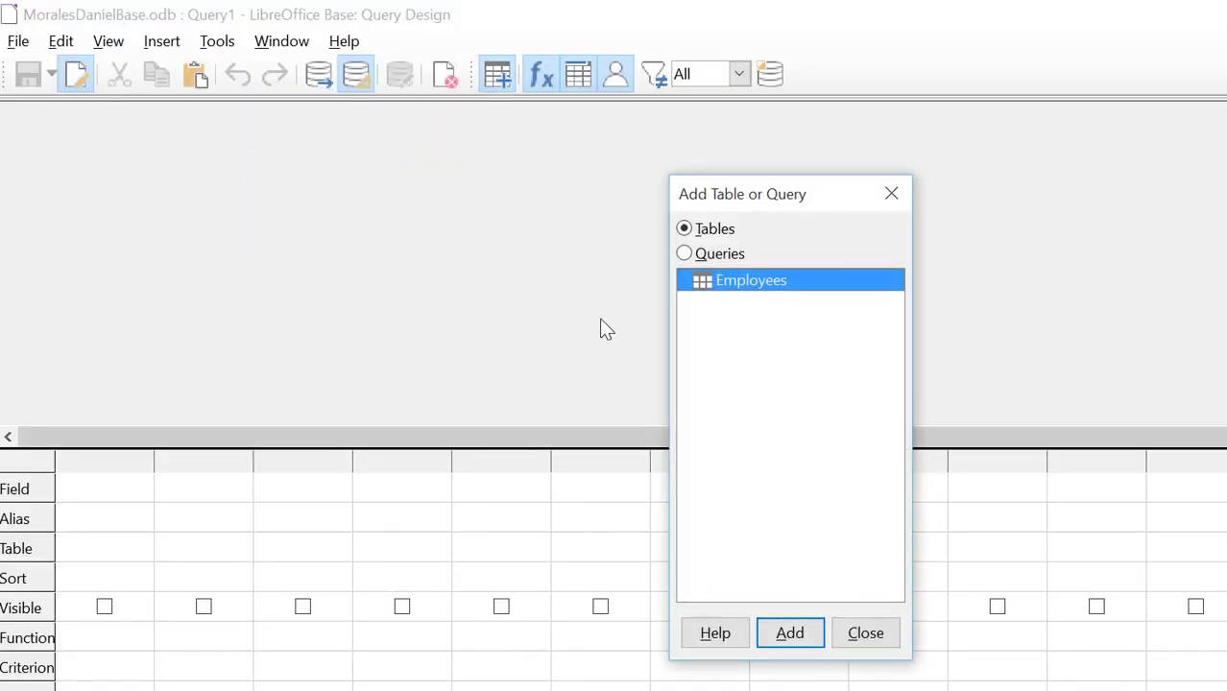
left_click_drag(735, 200, 218, 151)
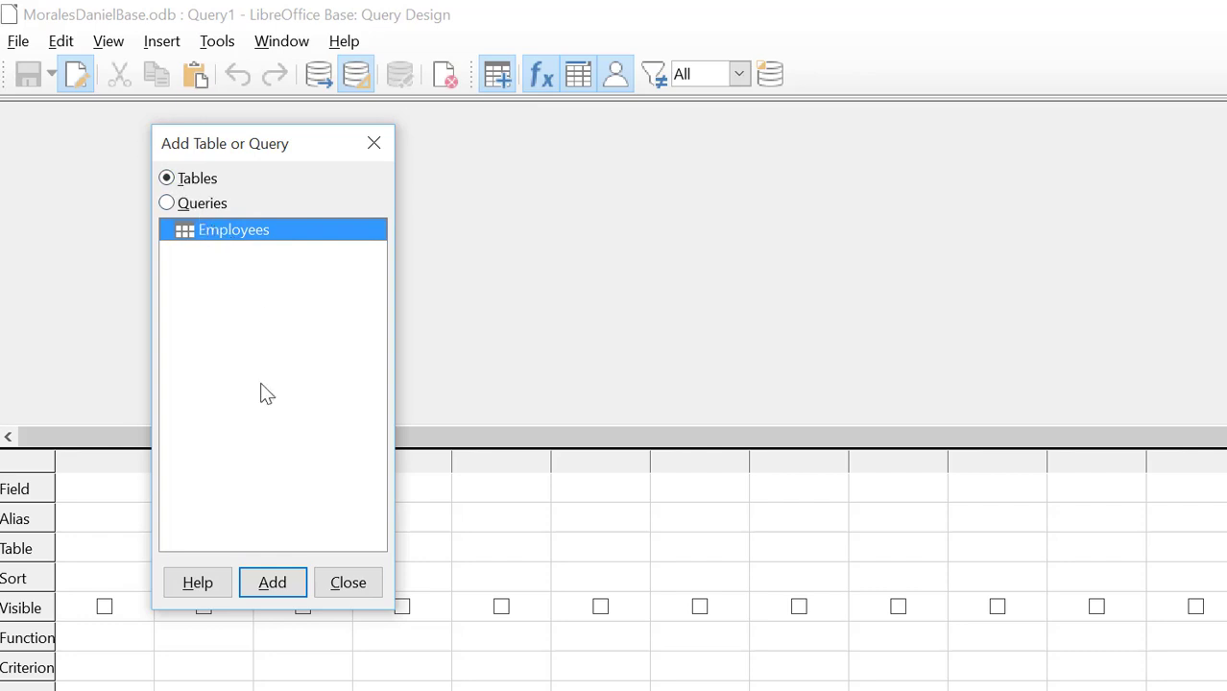
left_click(284, 579)
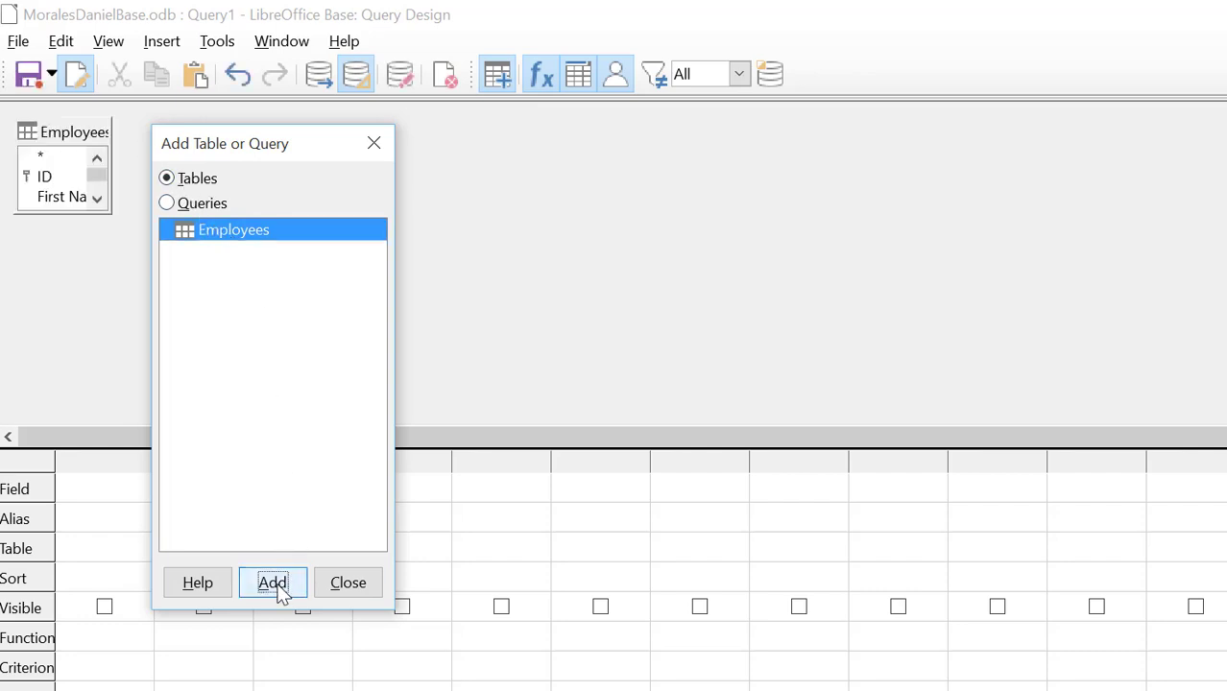
left_click(348, 583)
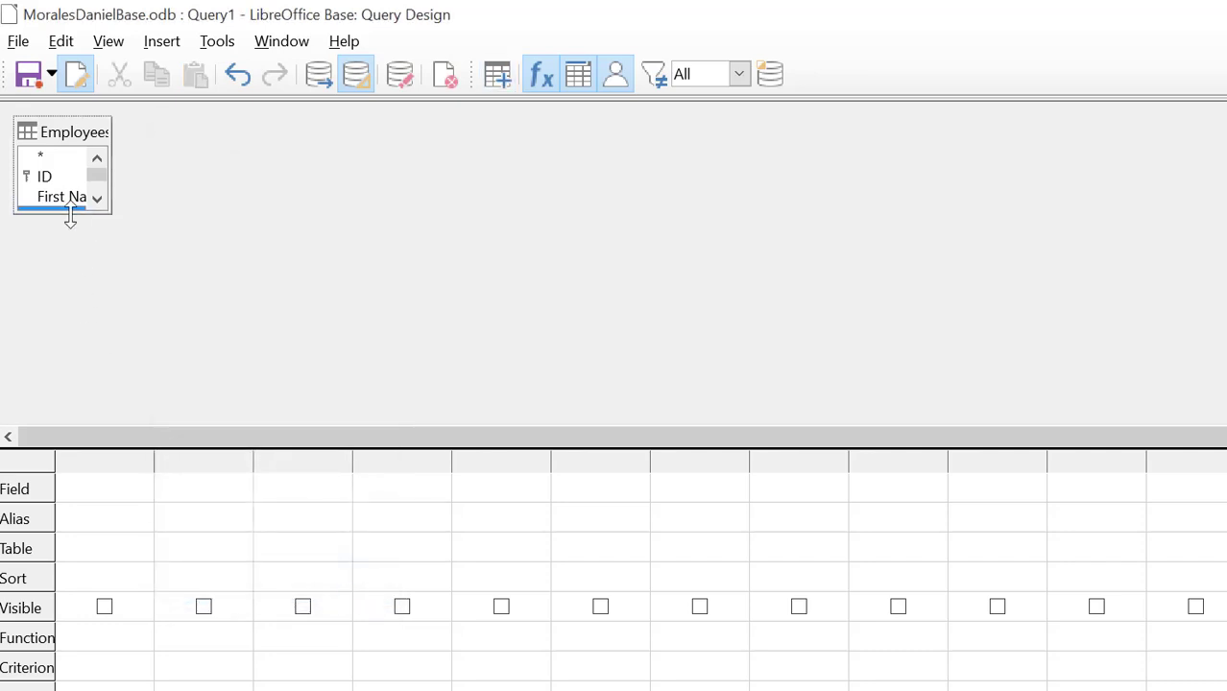
- Enlarge the Employees field list and add First Name, Last Name, Department and Office Phone to the query
left_click_drag(71, 211, 198, 362)
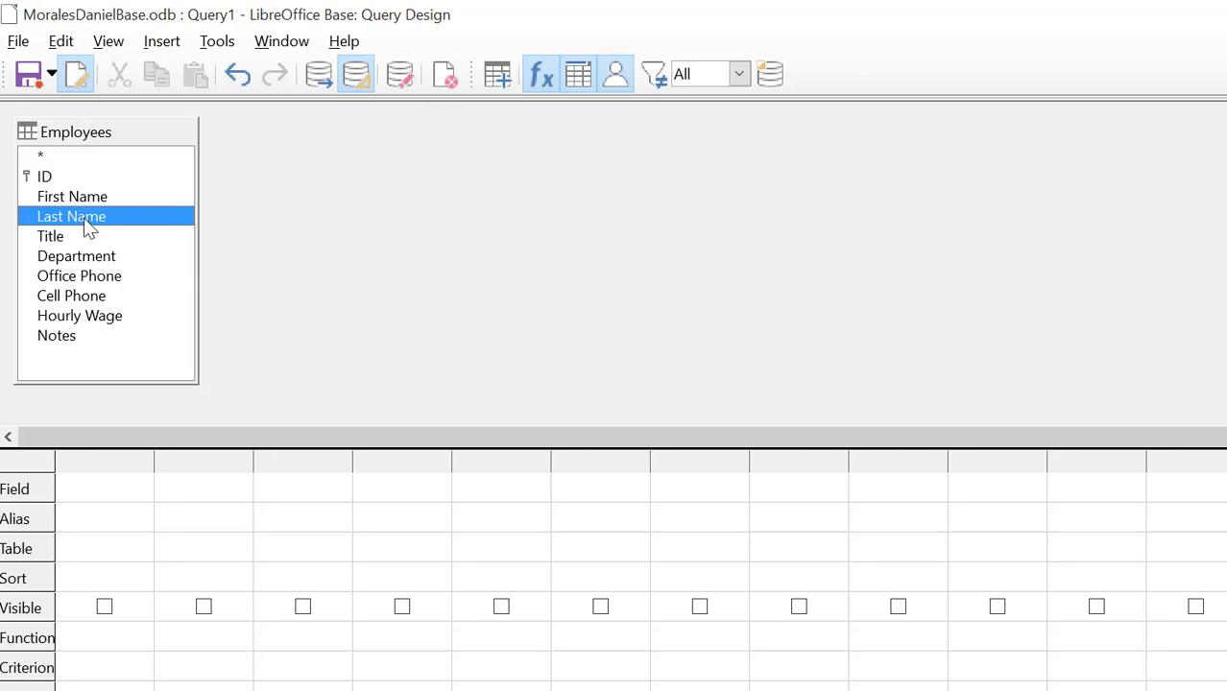
left_click(66, 196)
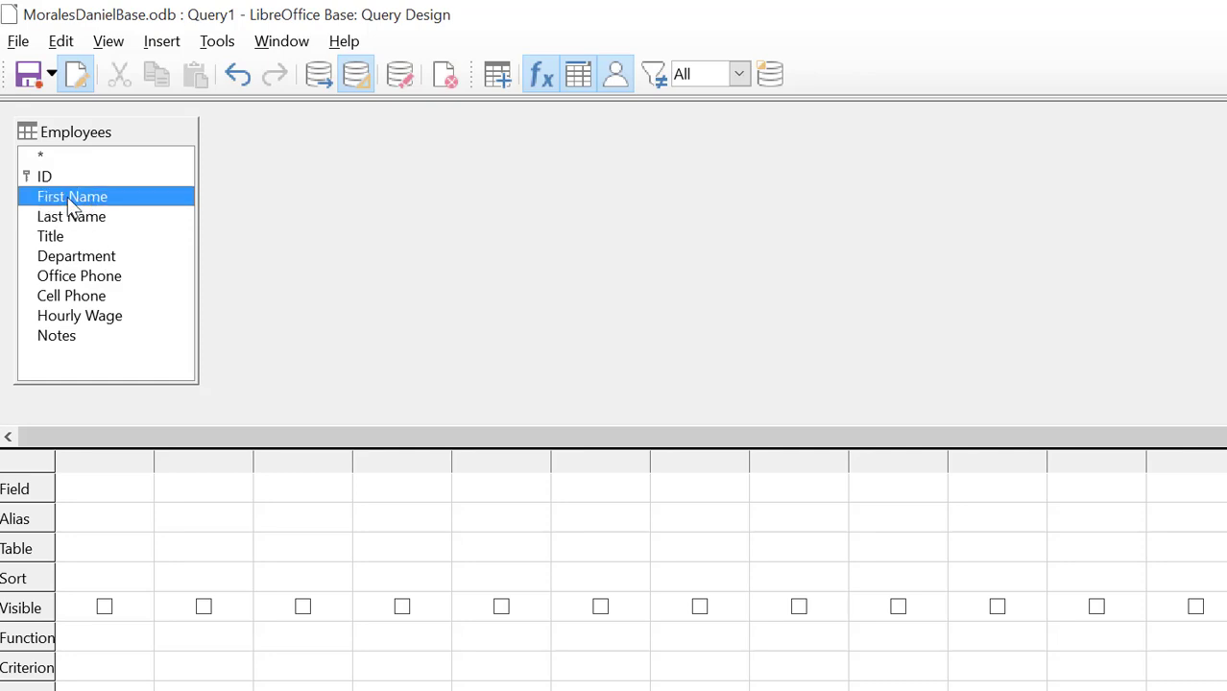
double_click(67, 197)
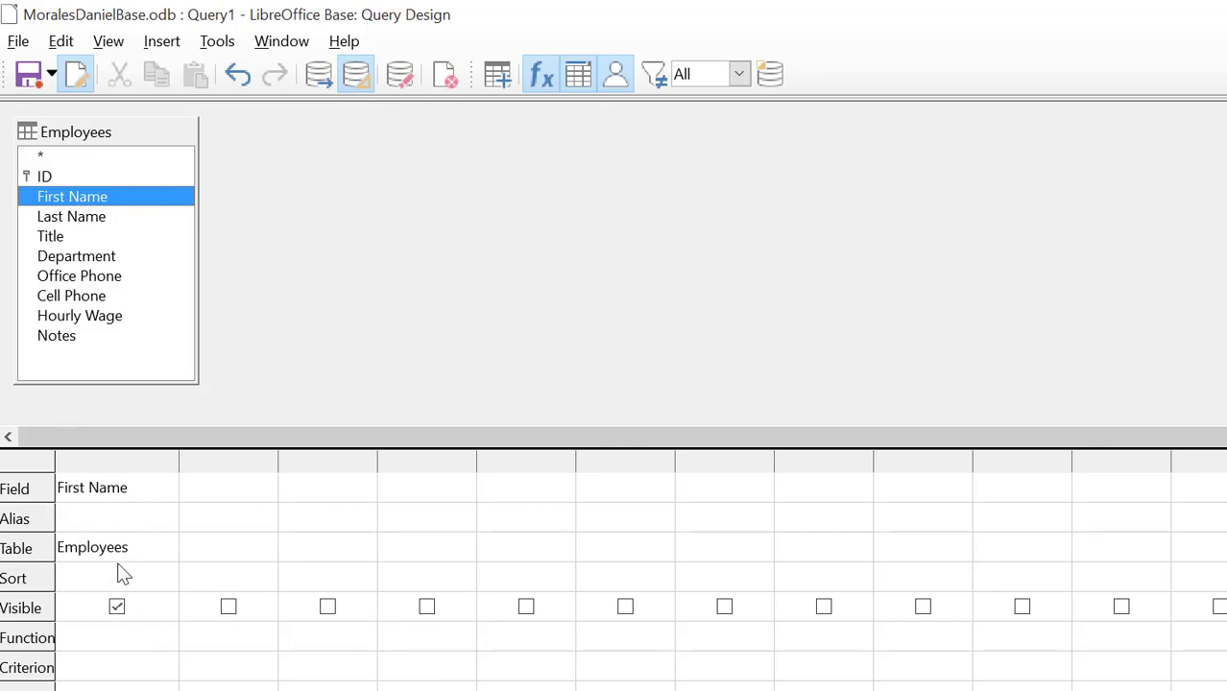
double_click(108, 224)
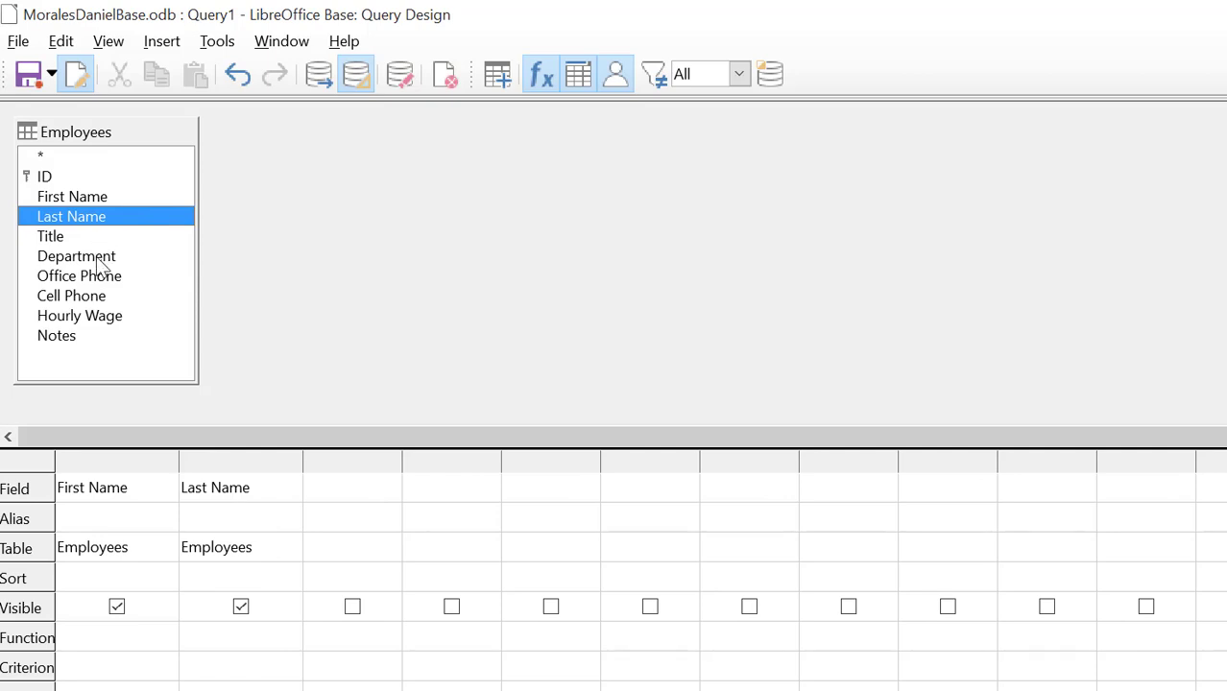
double_click(102, 261)
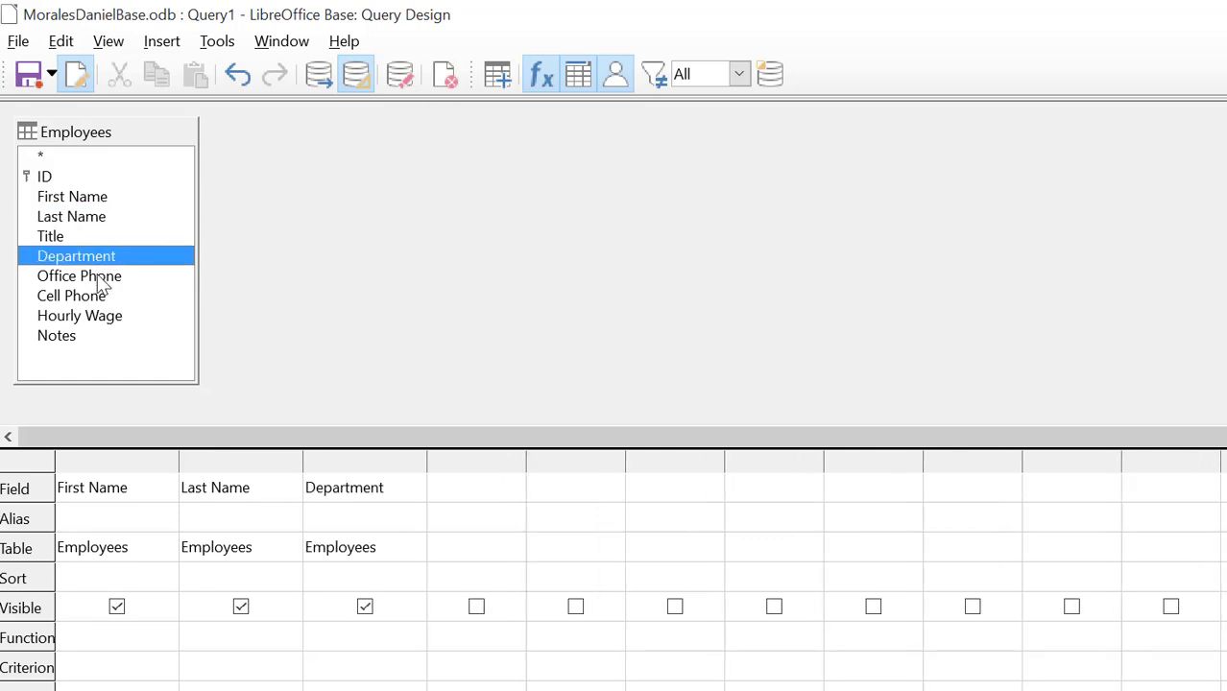
double_click(101, 279)
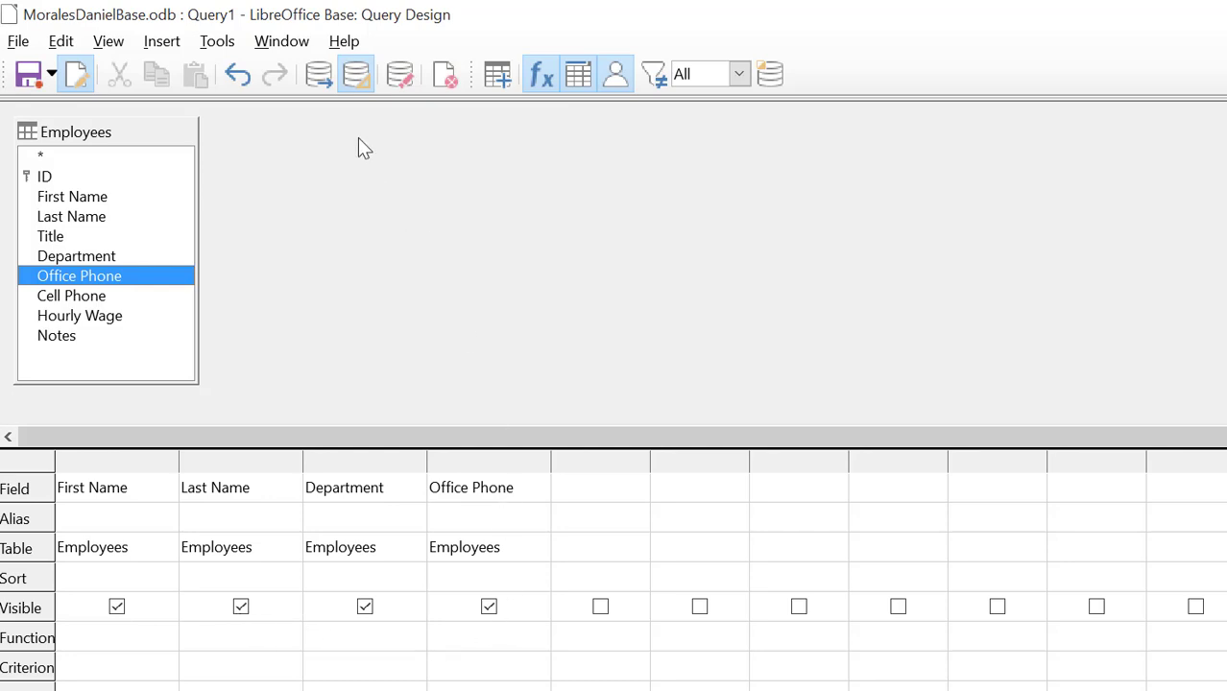
- Run the query and look through the returned employee records in an enlarged results area
left_click(320, 77)
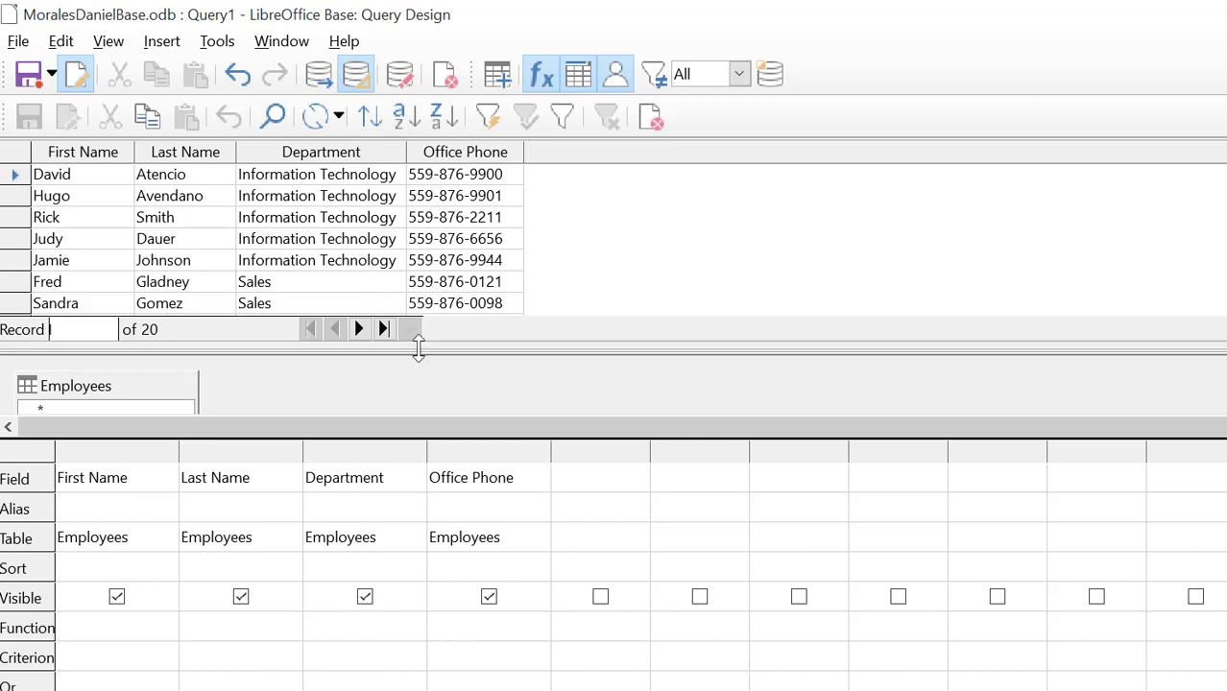
left_click_drag(420, 347, 415, 400)
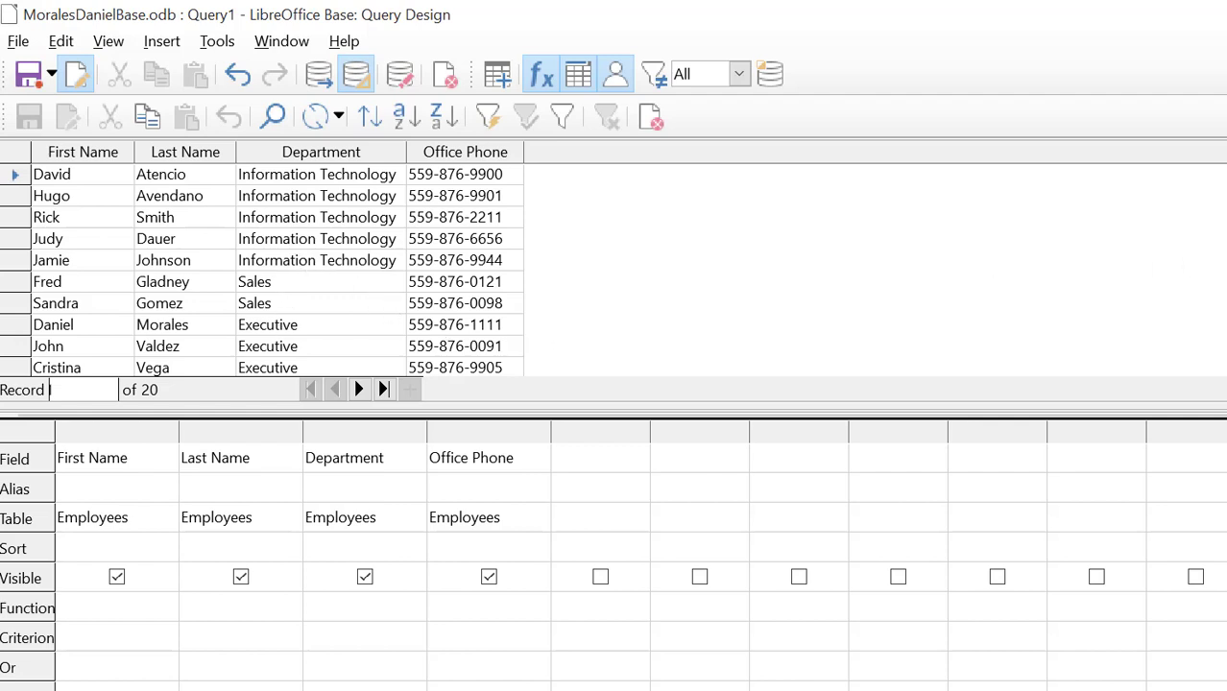
scroll(268, 271, "down", 3)
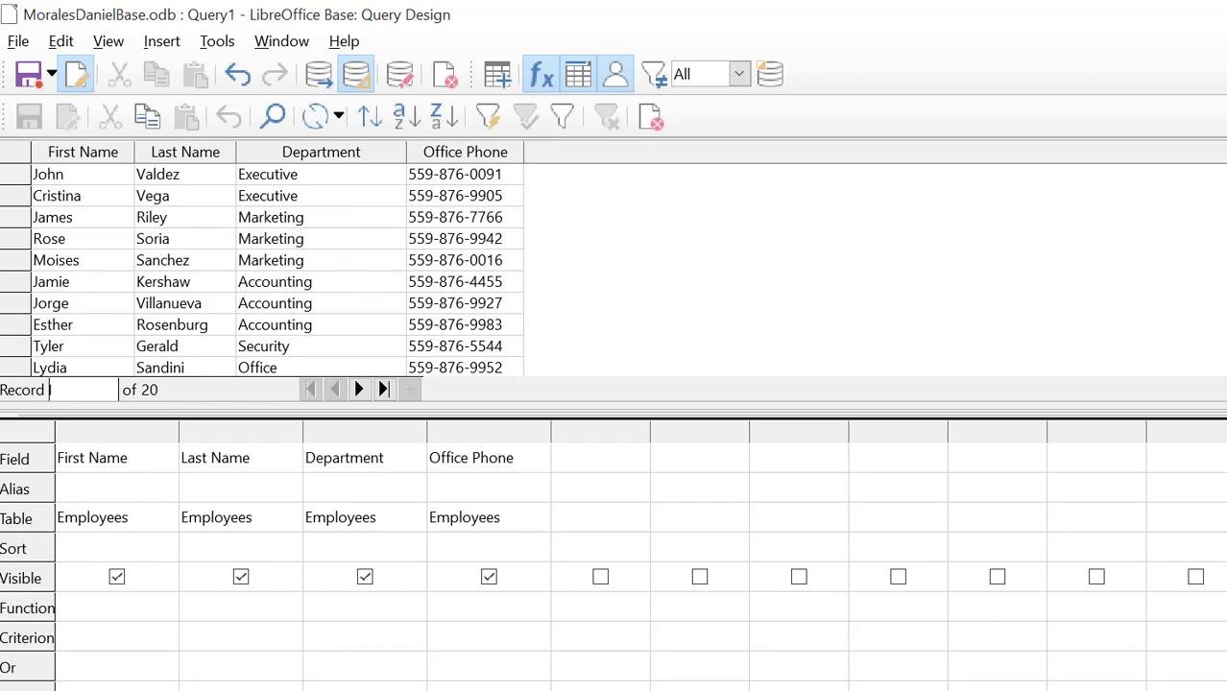
scroll(267, 272, "up", 3)
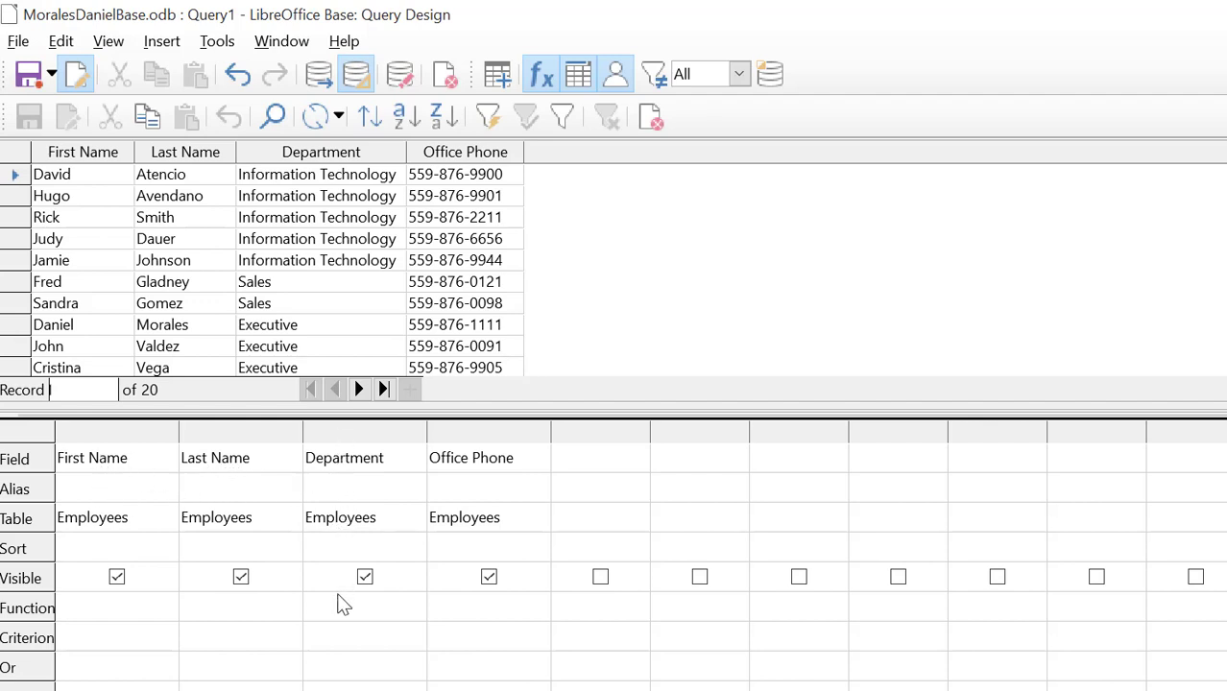
- Set the Department field's criterion to IN ('Accounting') and run the query
left_click(334, 636)
type("IN ('Accounting')")
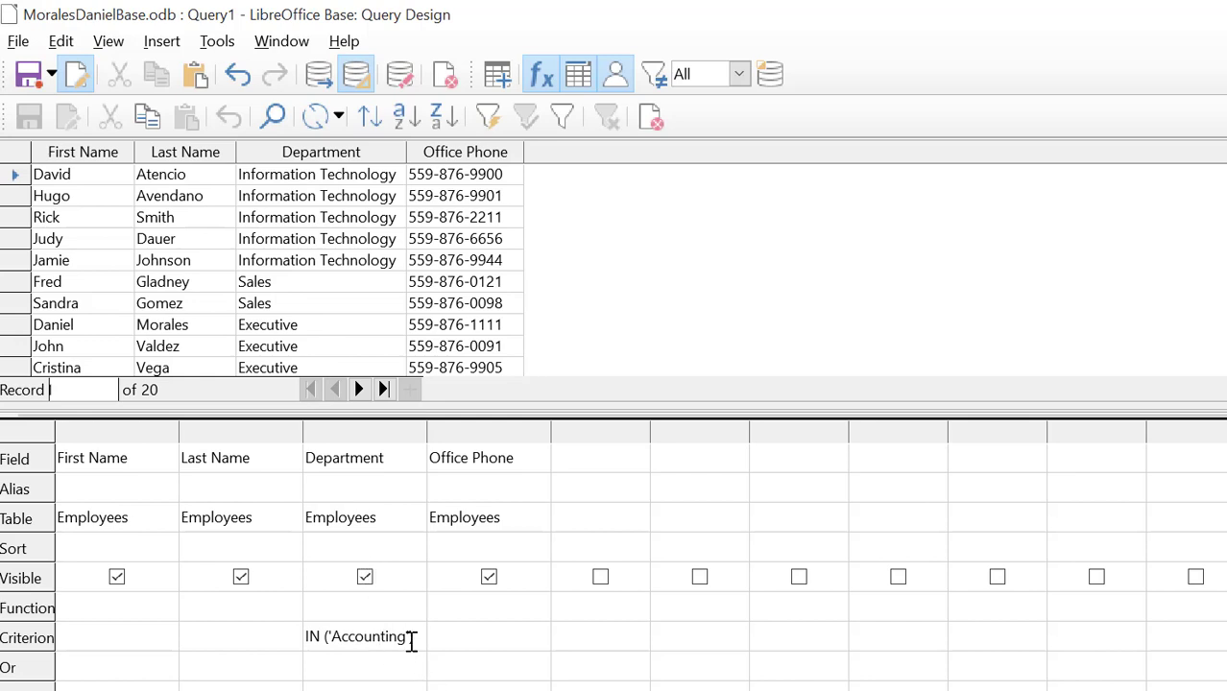
left_click(319, 79)
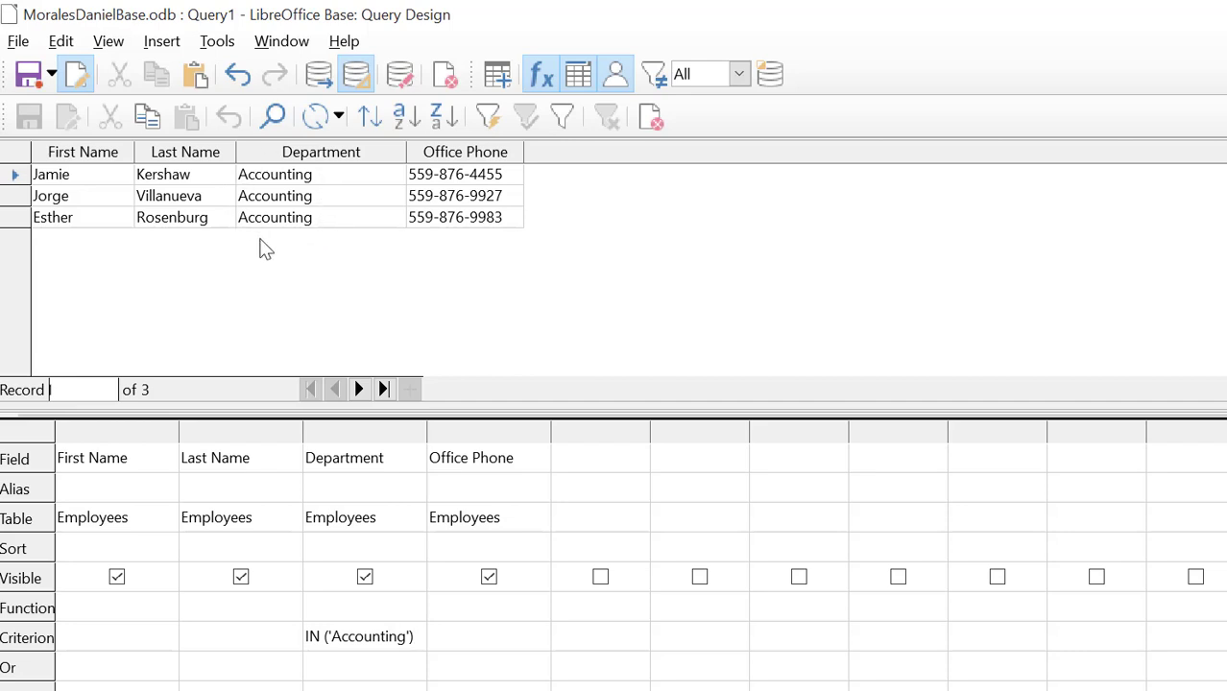
- Save the query under the name Department and close the query design
left_click(28, 76)
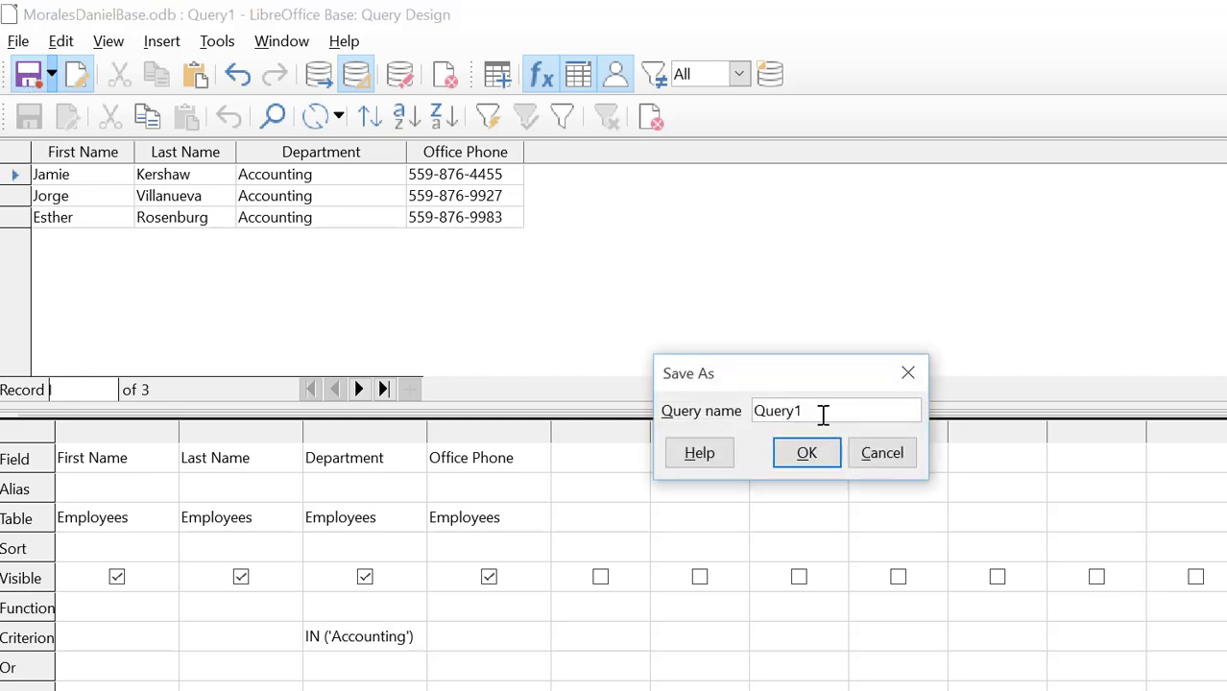
left_click_drag(823, 414, 720, 409)
type("Department")
left_click(805, 458)
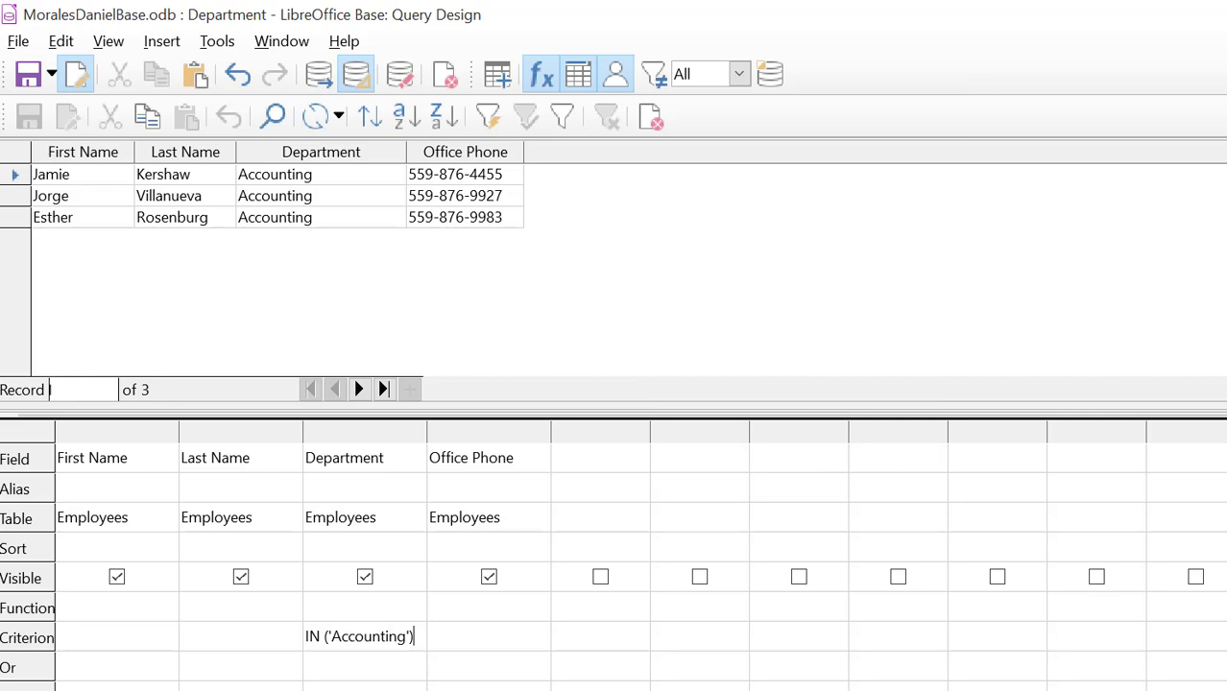
left_click(1224, 13)
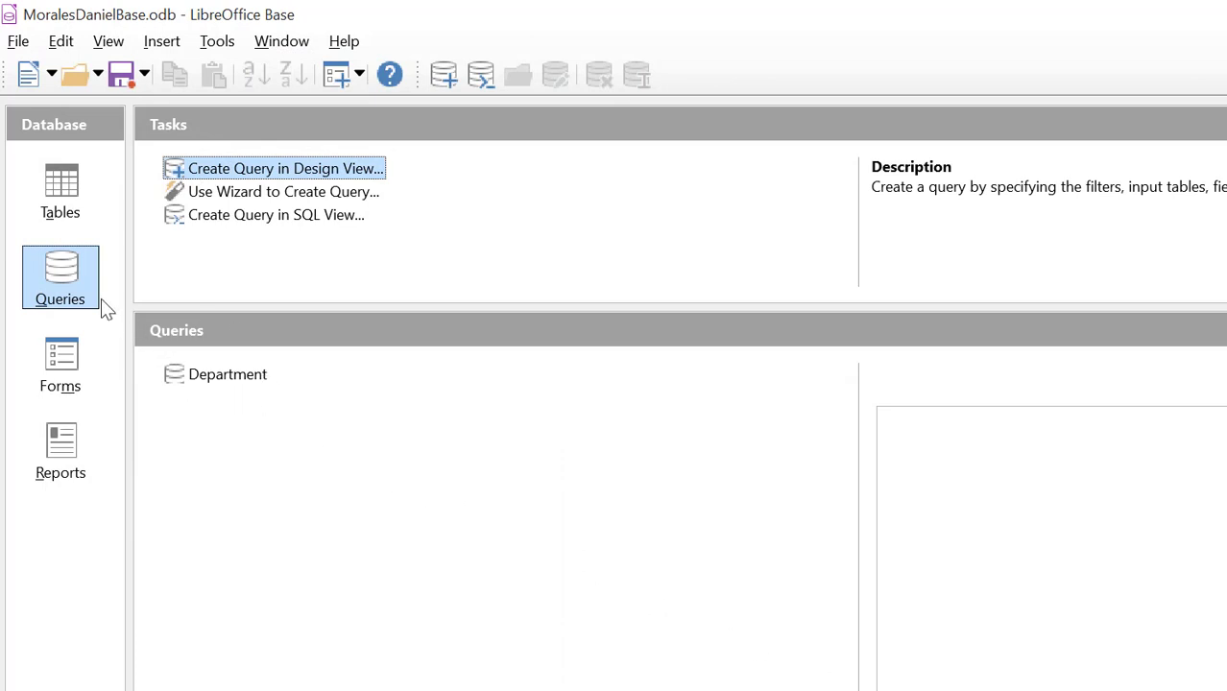
- Start another query in Design View based on the Employees table
left_click(243, 171)
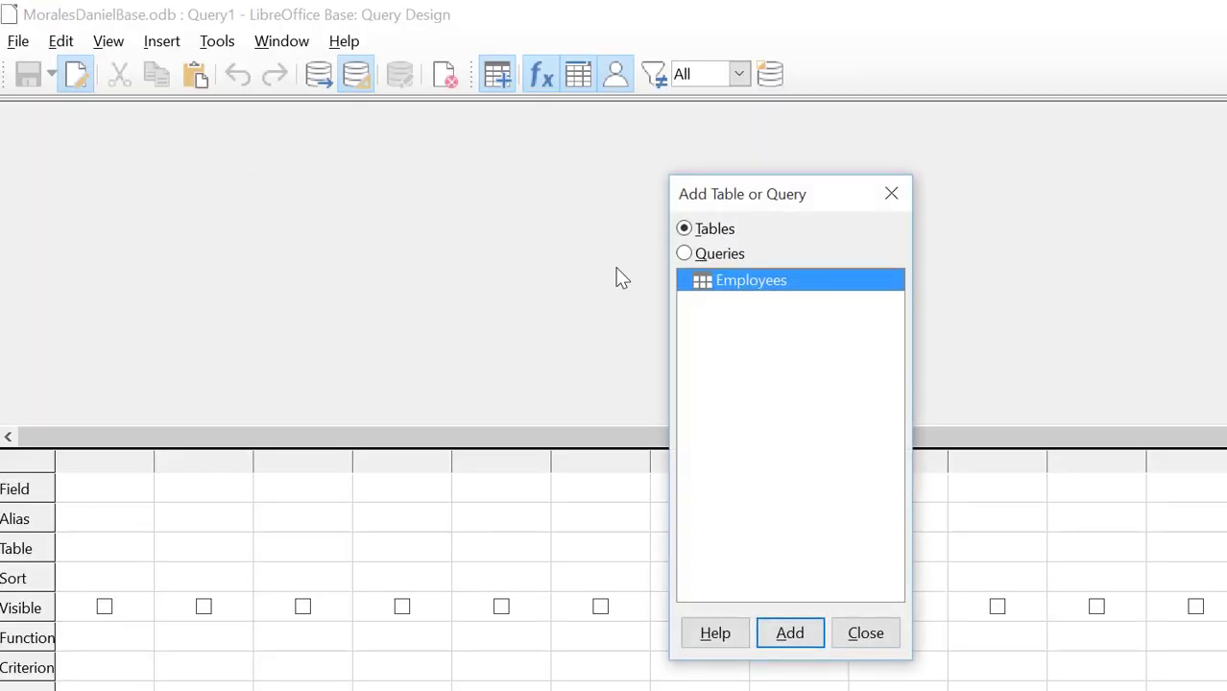
left_click_drag(747, 197, 274, 129)
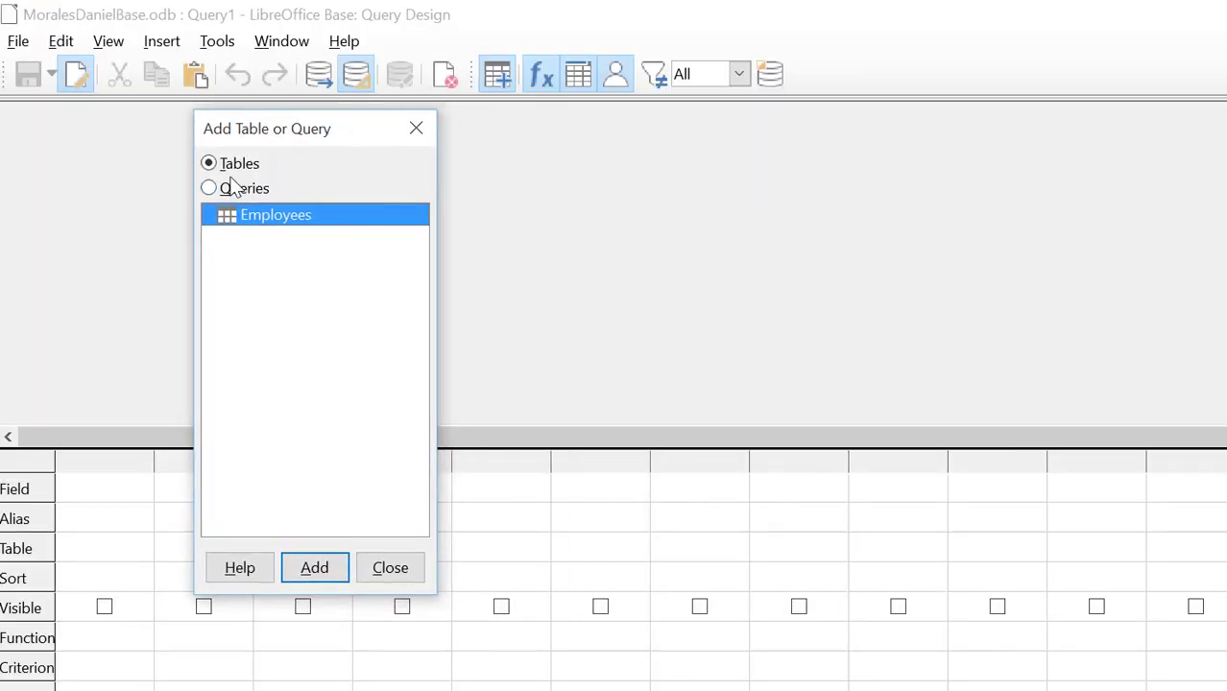
left_click(317, 568)
left_click(363, 574)
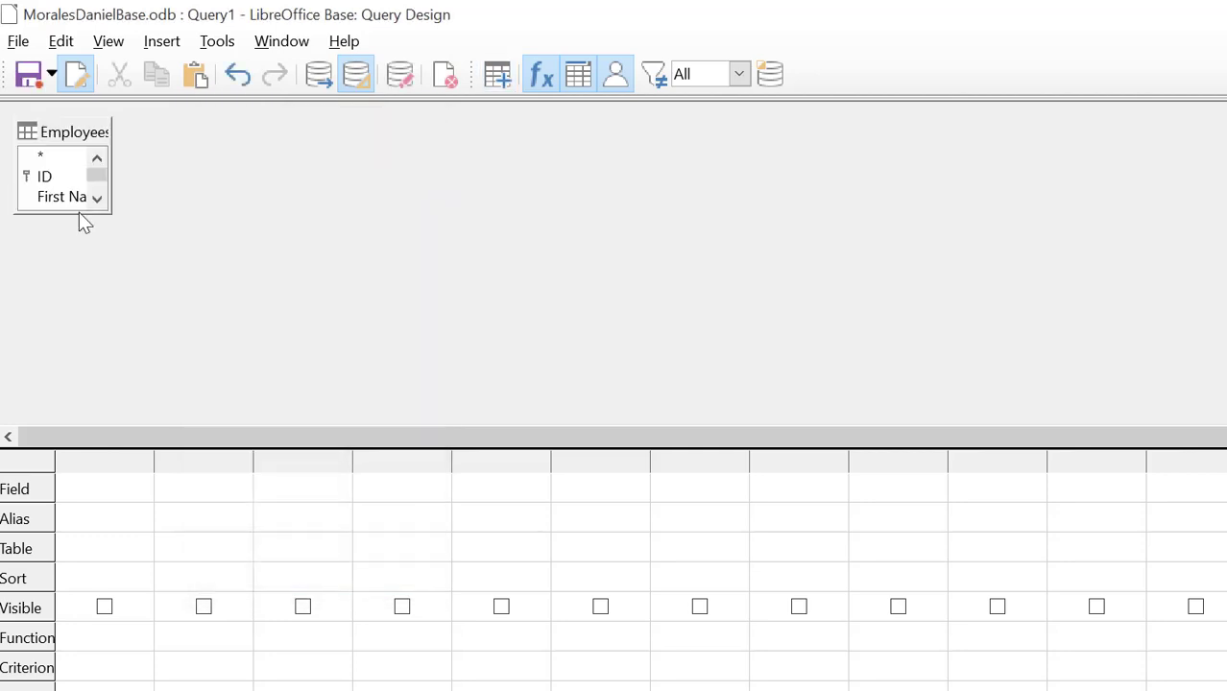
- Enlarge the Employees field list and add the First Name, Last Name and Department fields to the query
left_click_drag(81, 212, 213, 388)
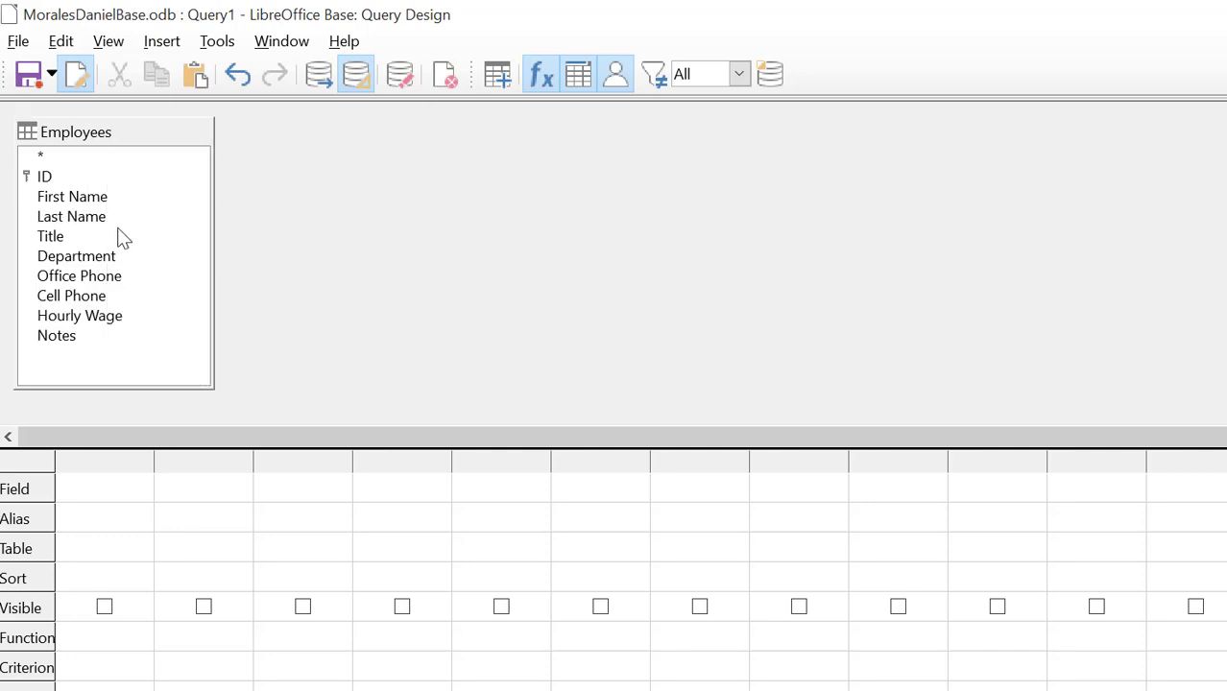
double_click(71, 196)
double_click(72, 214)
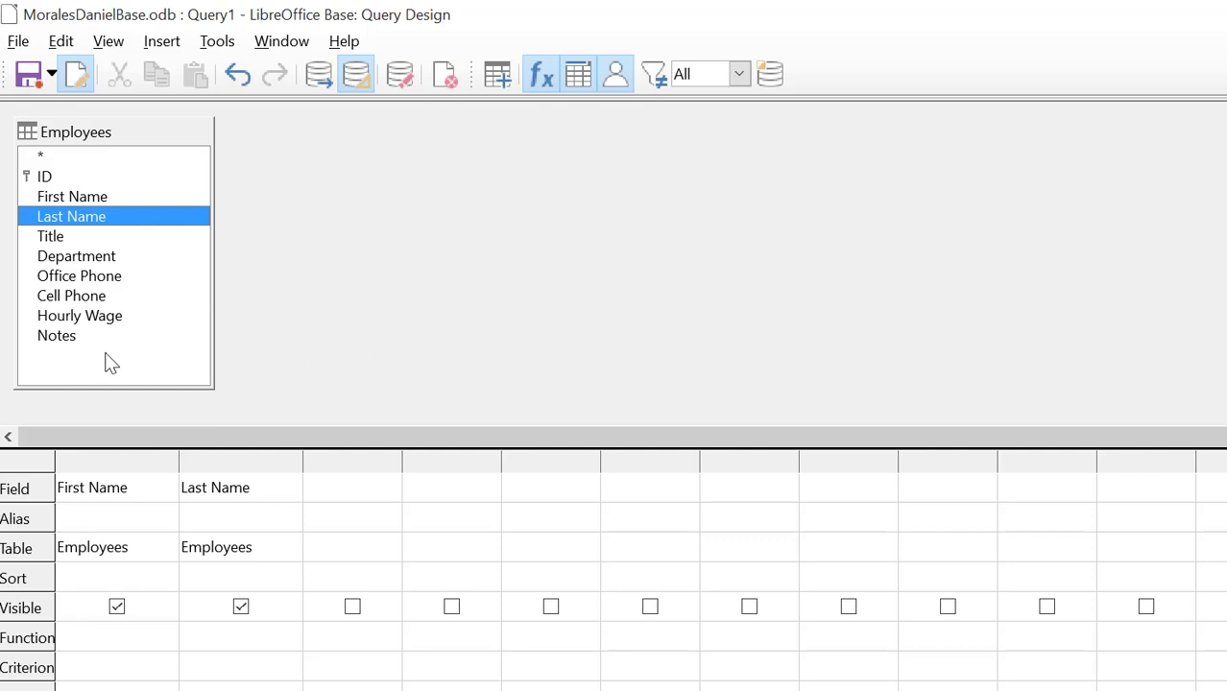
double_click(77, 257)
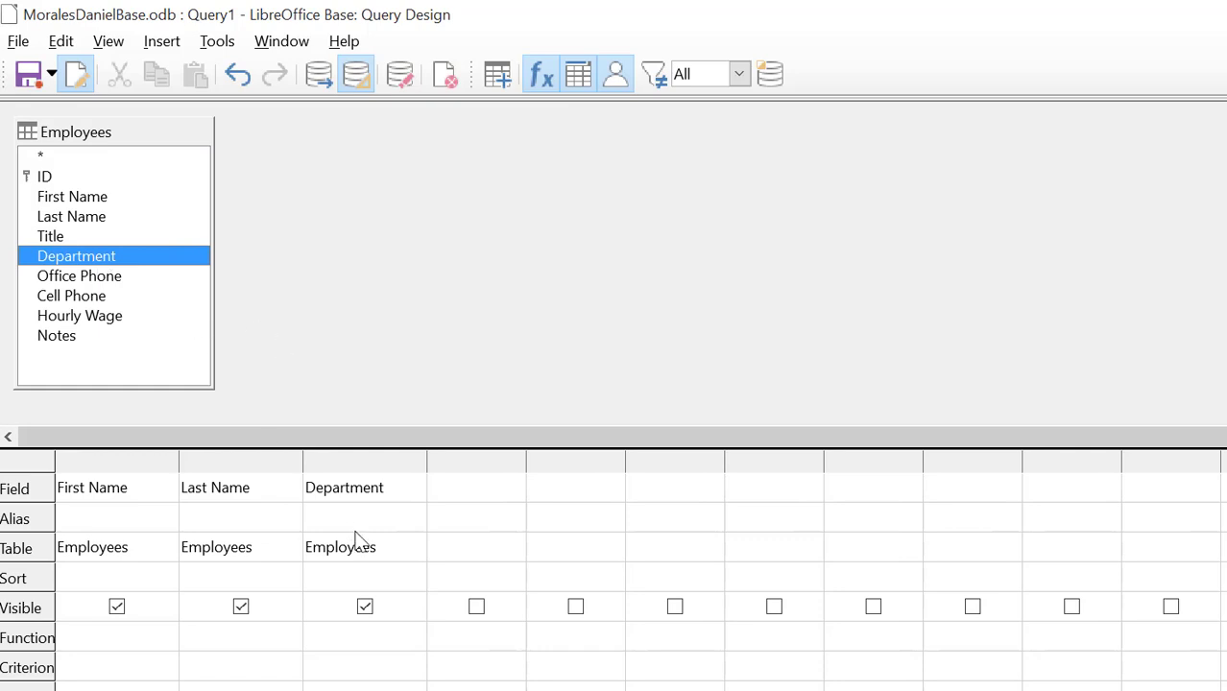
- Change the field in the third query column to Title
left_click(391, 492)
left_click(415, 487)
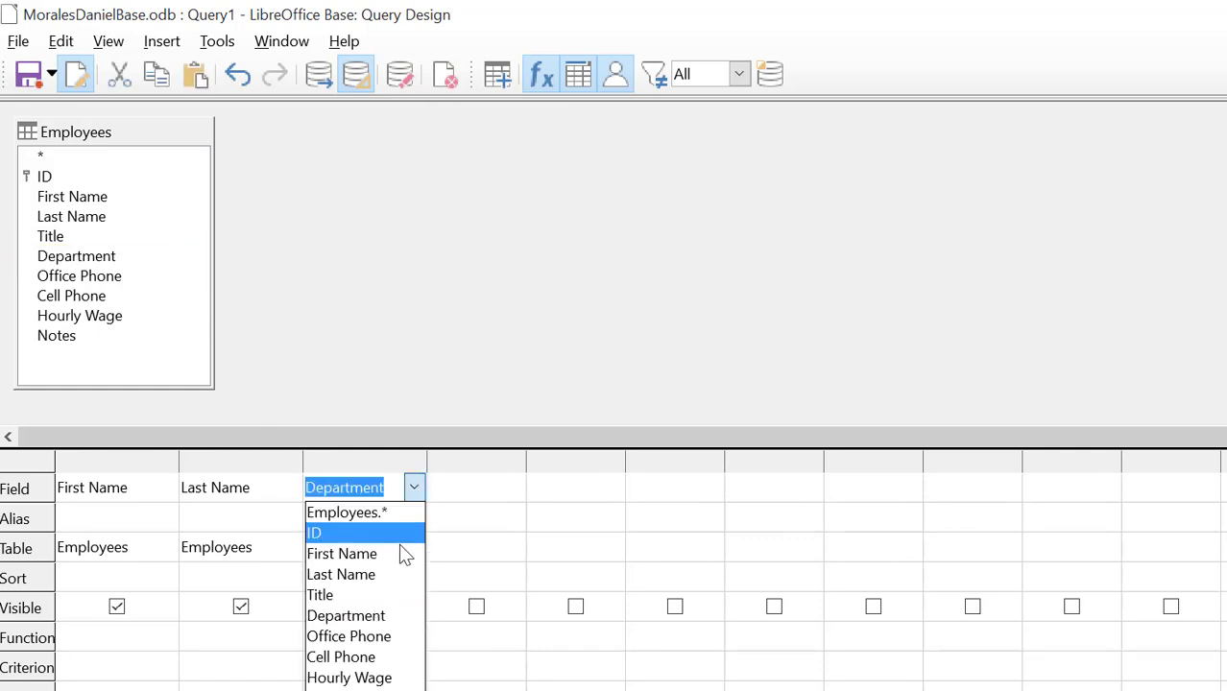
left_click(382, 595)
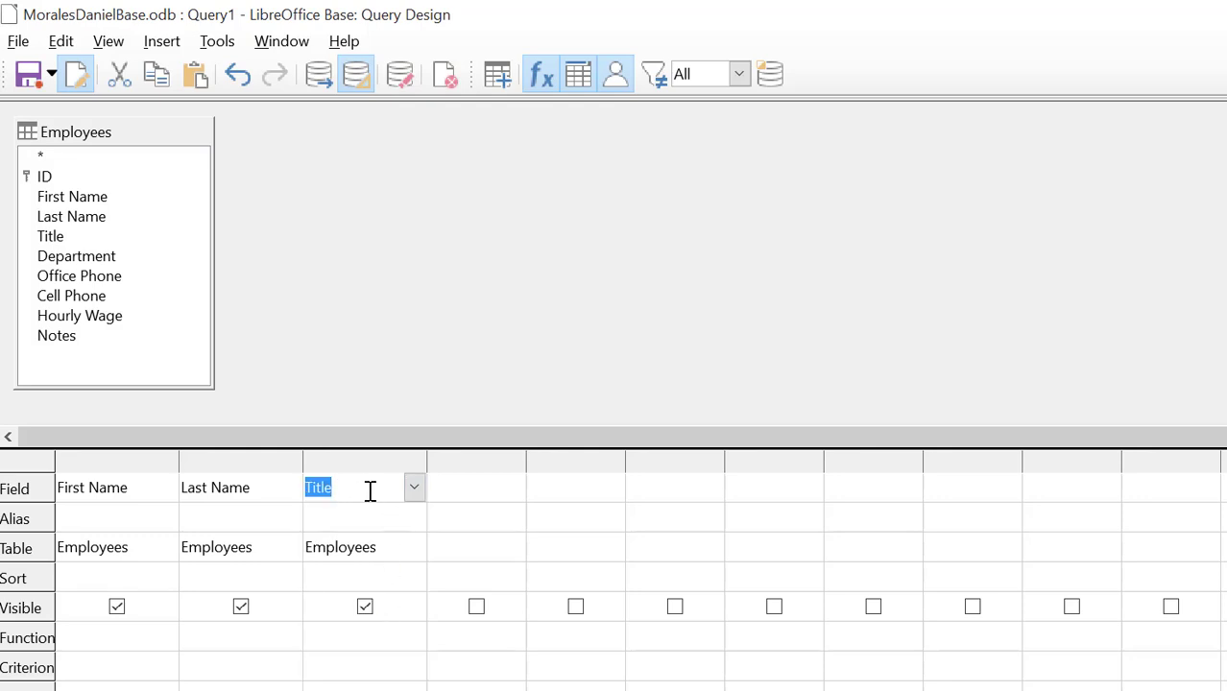
- Add the Cell Phone field from Employees as the fourth query column and widen that column
left_click(461, 497)
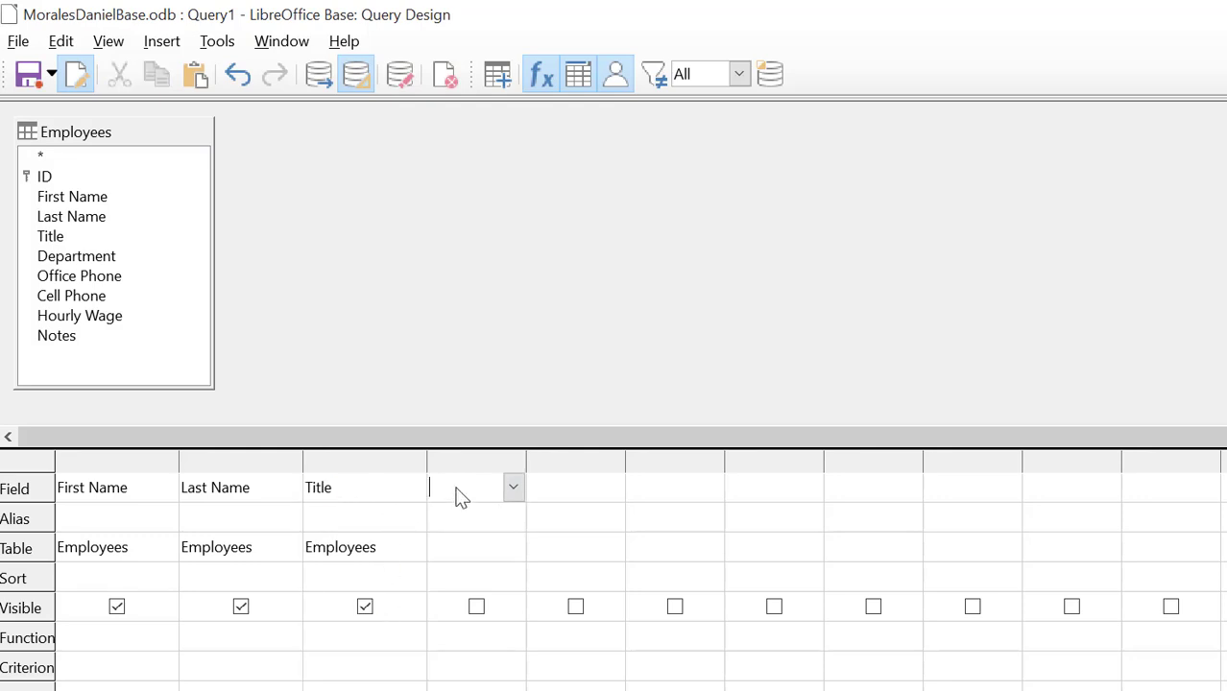
left_click(514, 488)
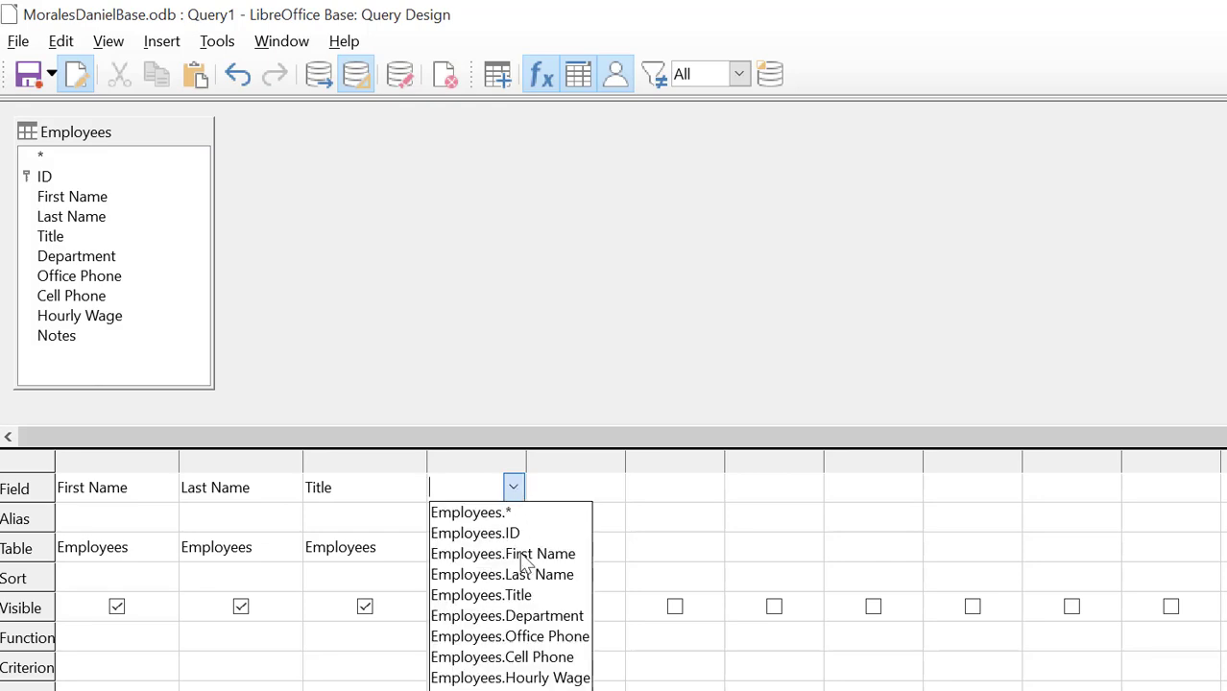
left_click(526, 658)
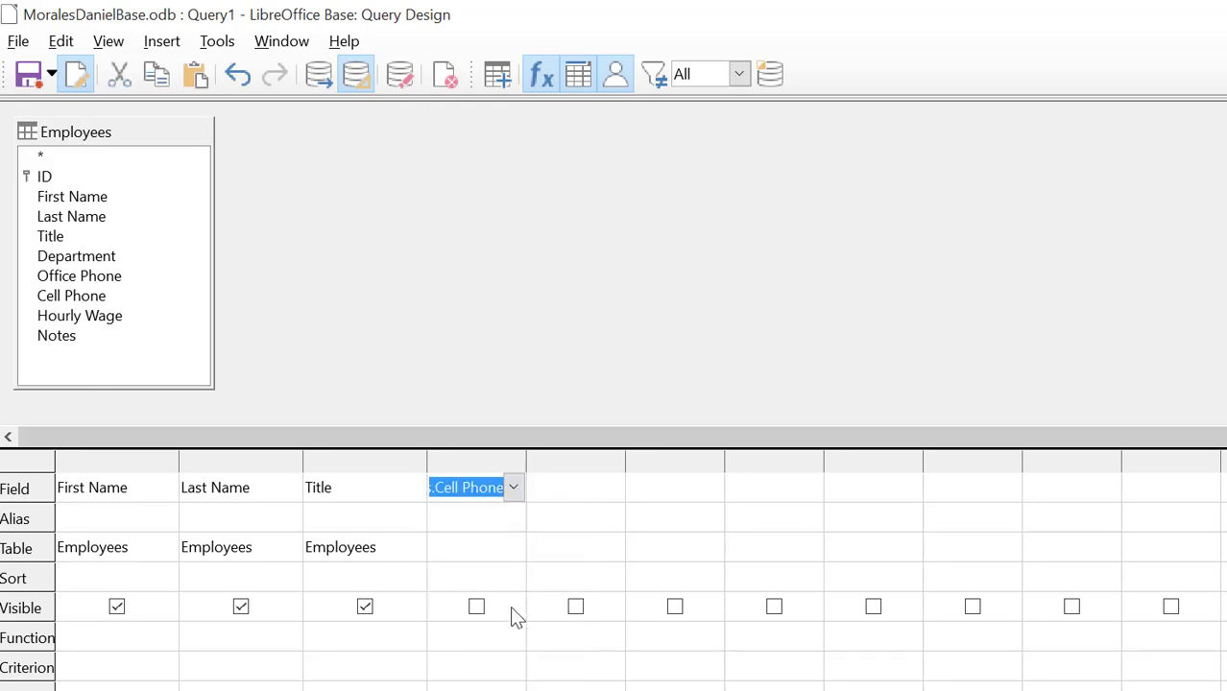
left_click_drag(526, 468, 567, 469)
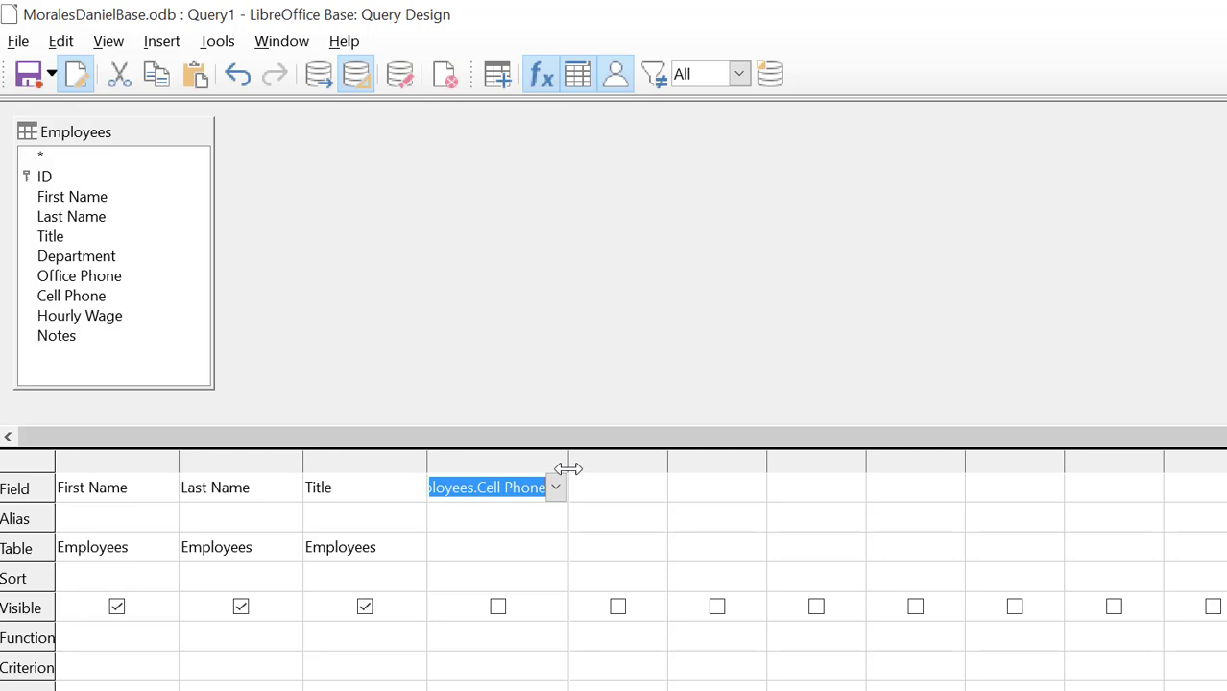
left_click(504, 545)
left_click(545, 401)
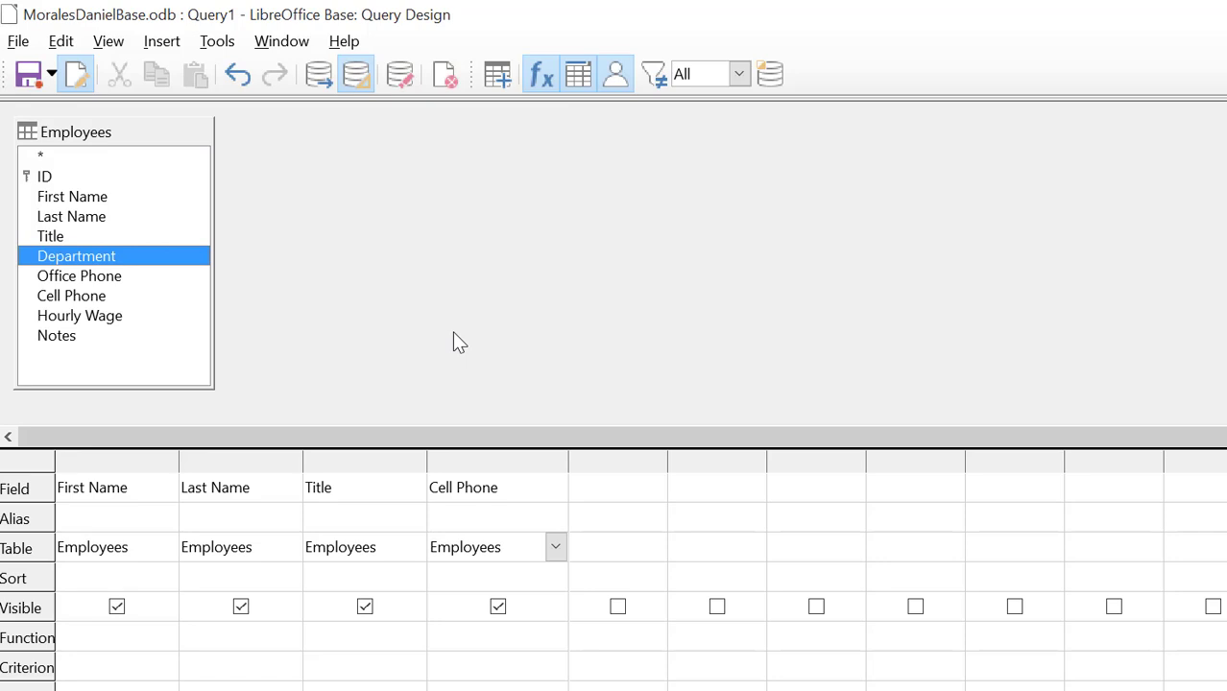
- Run the query and look through the returned names, titles and cell phone entries
left_click(318, 81)
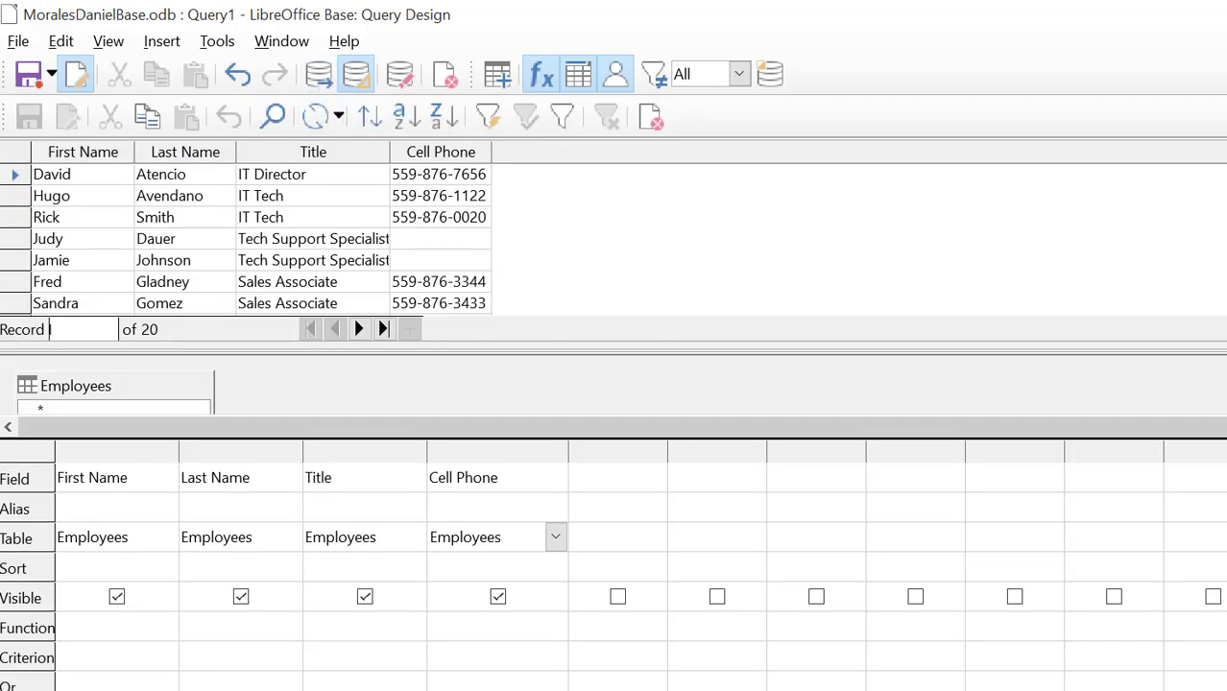
scroll(248, 238, "down", 4)
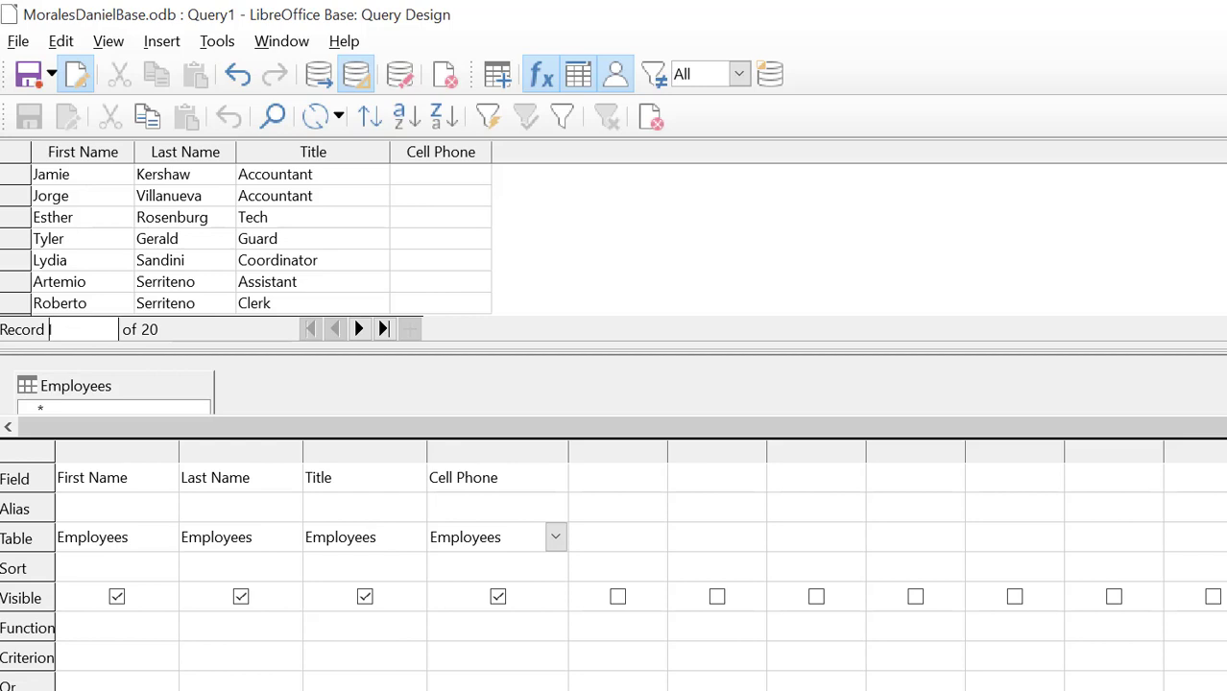
scroll(840, 213, "up", 5)
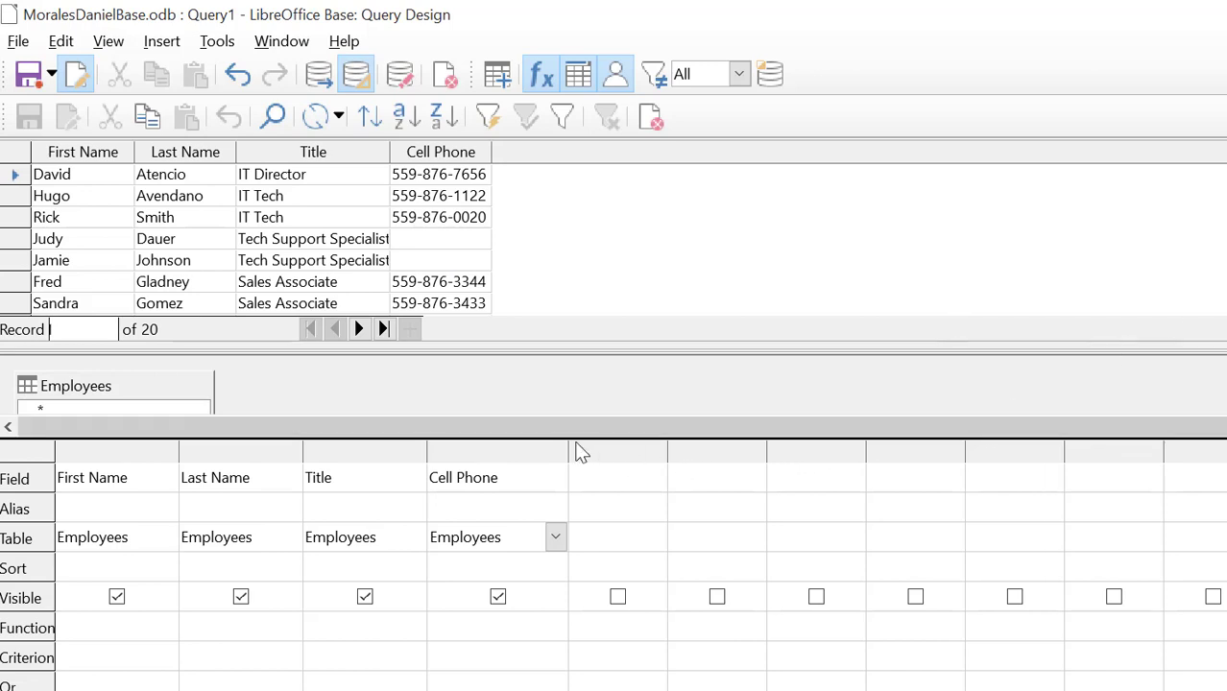
- Set the Cell Phone field's criterion to Like '*' and run the query
left_click(475, 659)
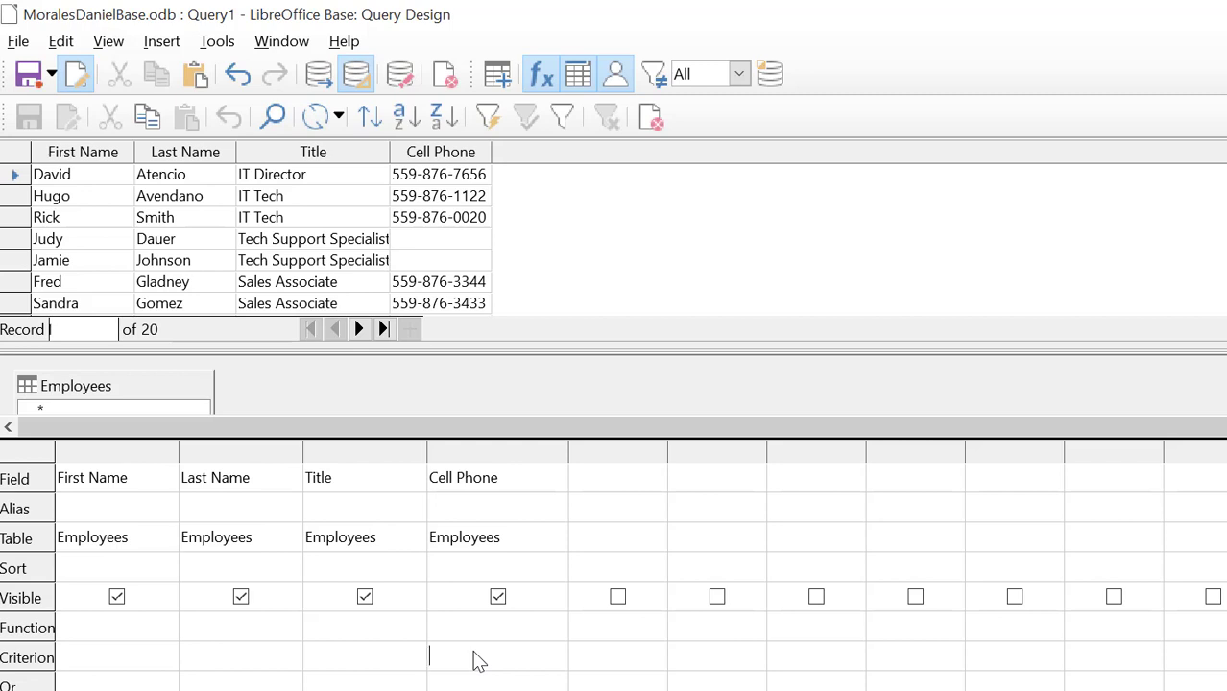
type("Like '*")
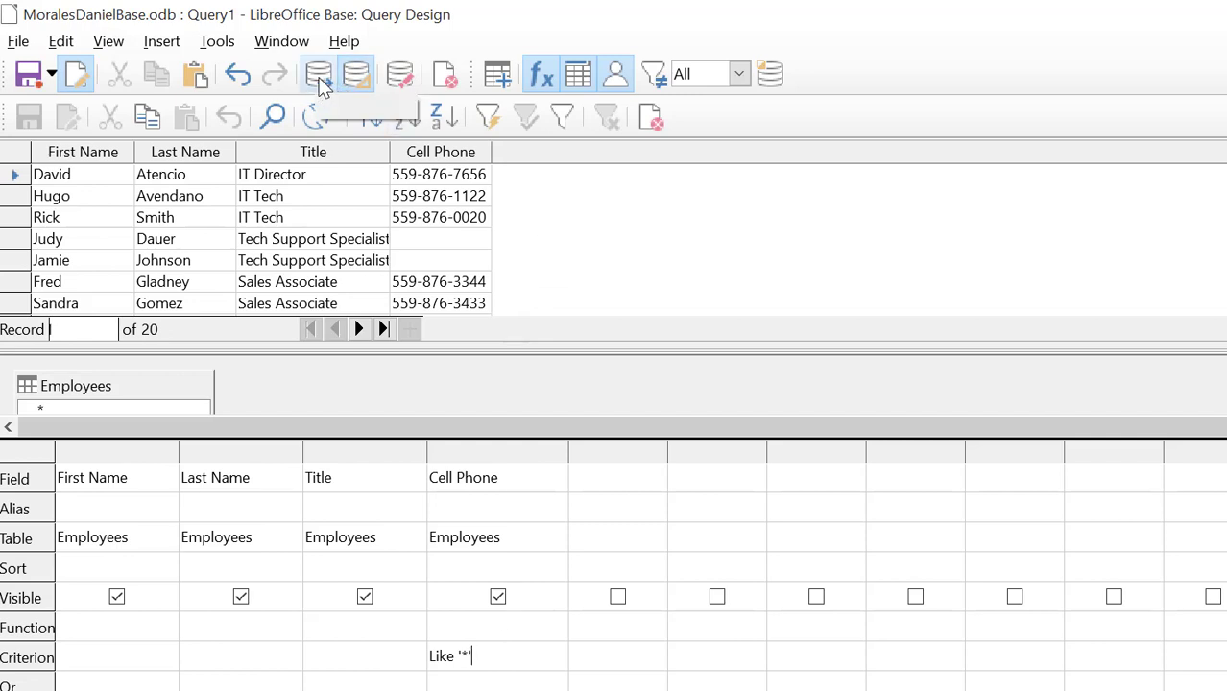
left_click(355, 77)
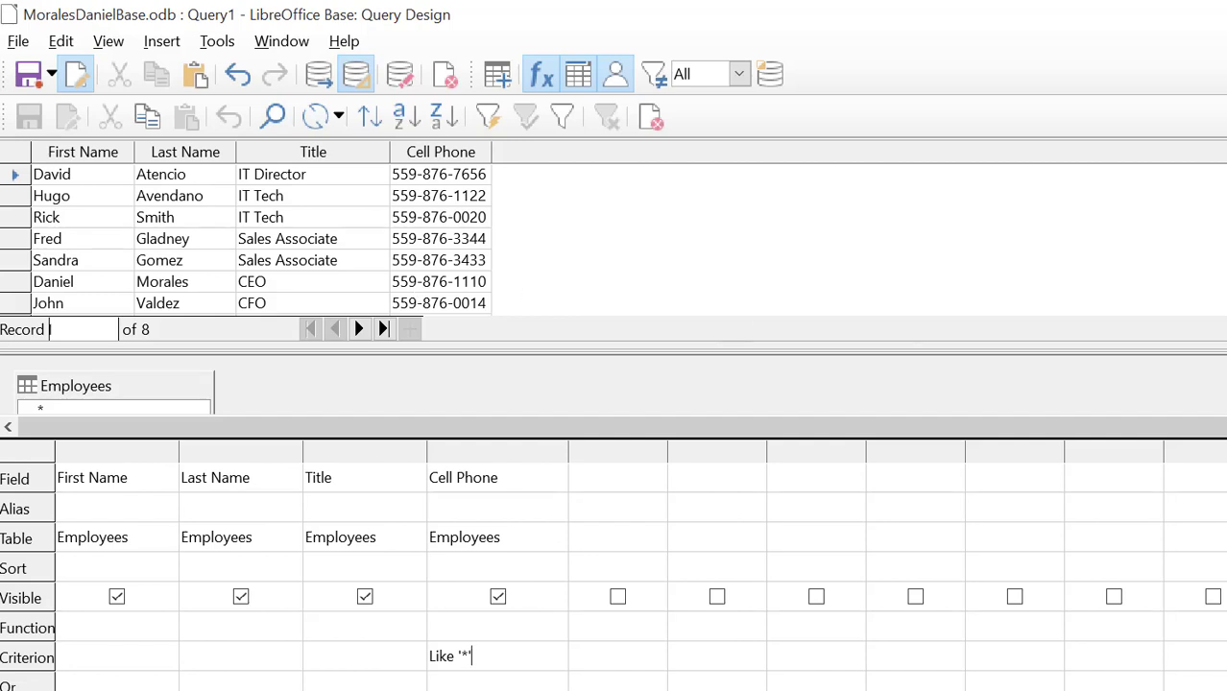
scroll(261, 238, "down", 1)
scroll(261, 238, "up", 1)
- Save the query under the name Cell Phone and close the query design
key("ctrl+s")
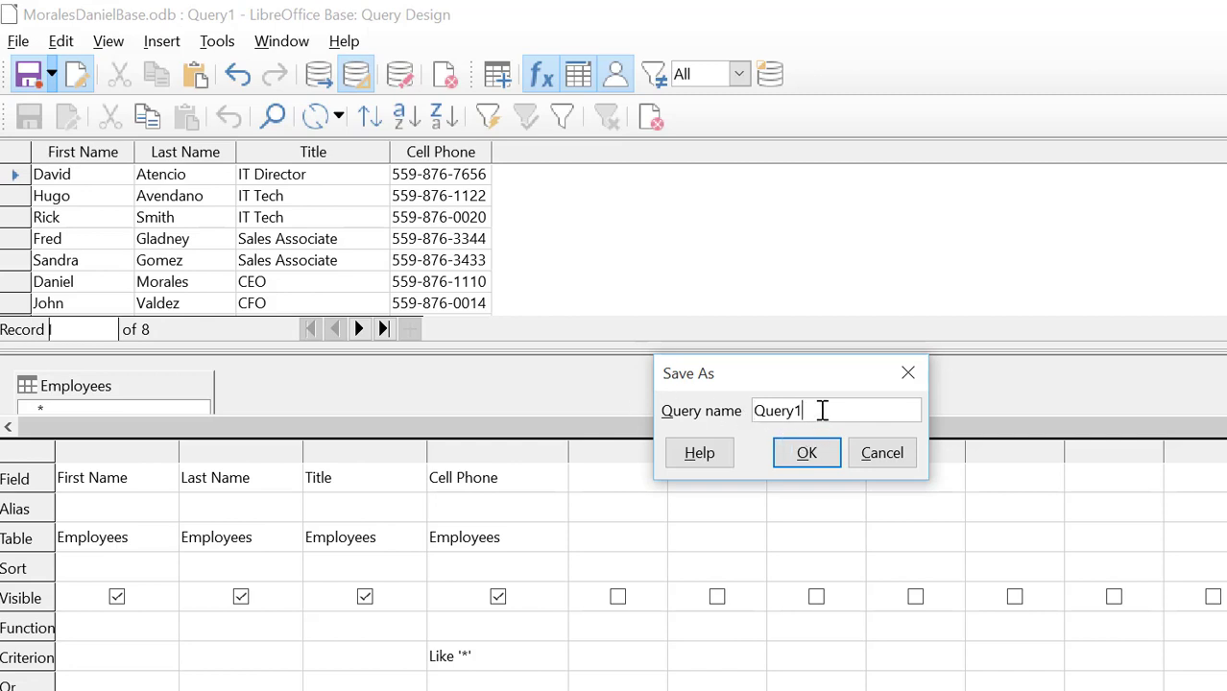
left_click_drag(822, 410, 669, 410)
type("Cell Phone")
left_click(806, 457)
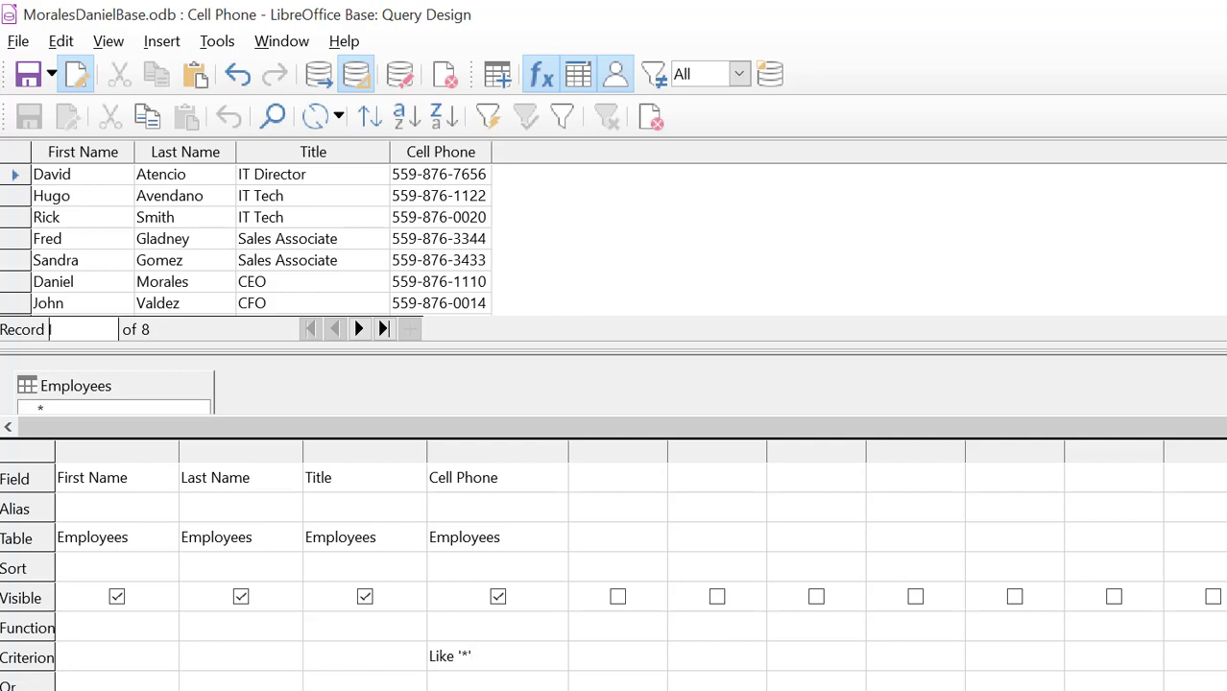
left_click(1224, 13)
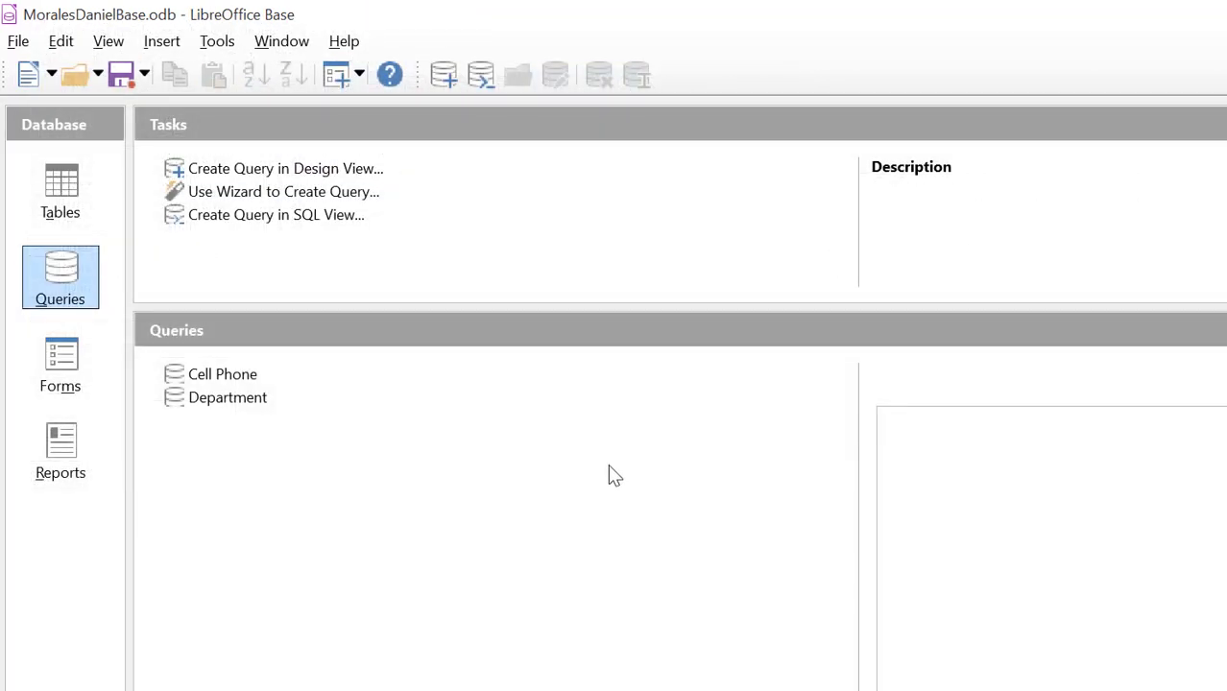
- Create a third query in Design View and add the Employees table to it
left_click(287, 175)
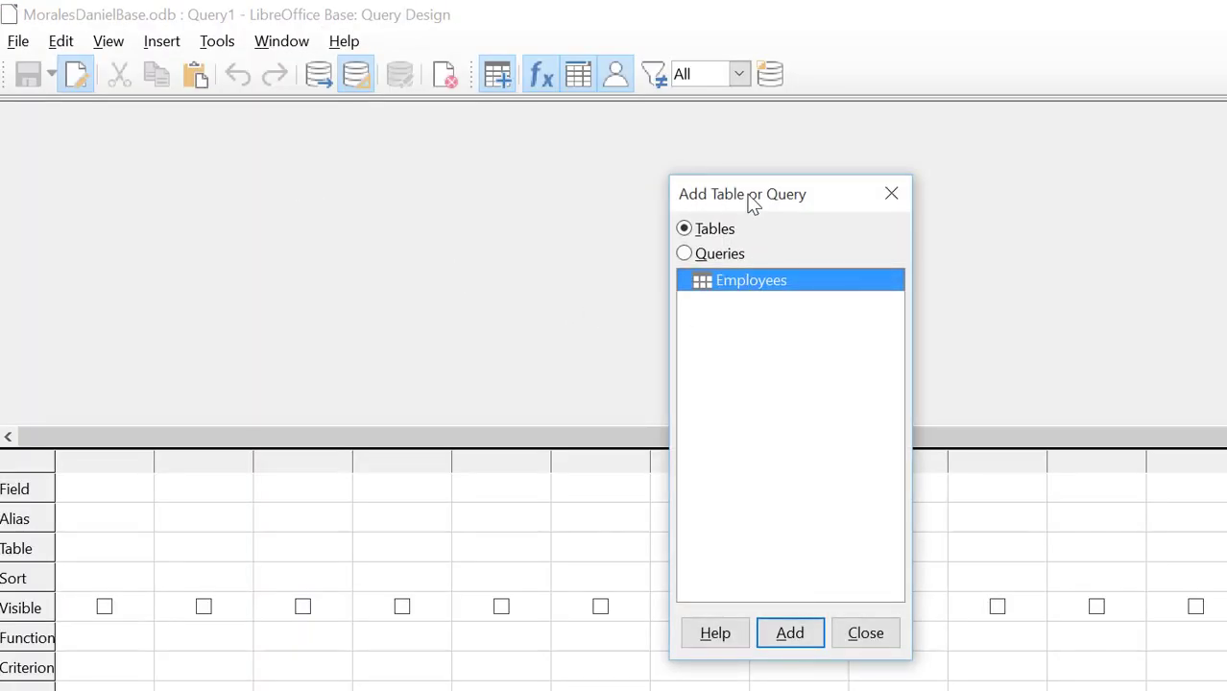
left_click_drag(753, 204, 345, 151)
double_click(336, 230)
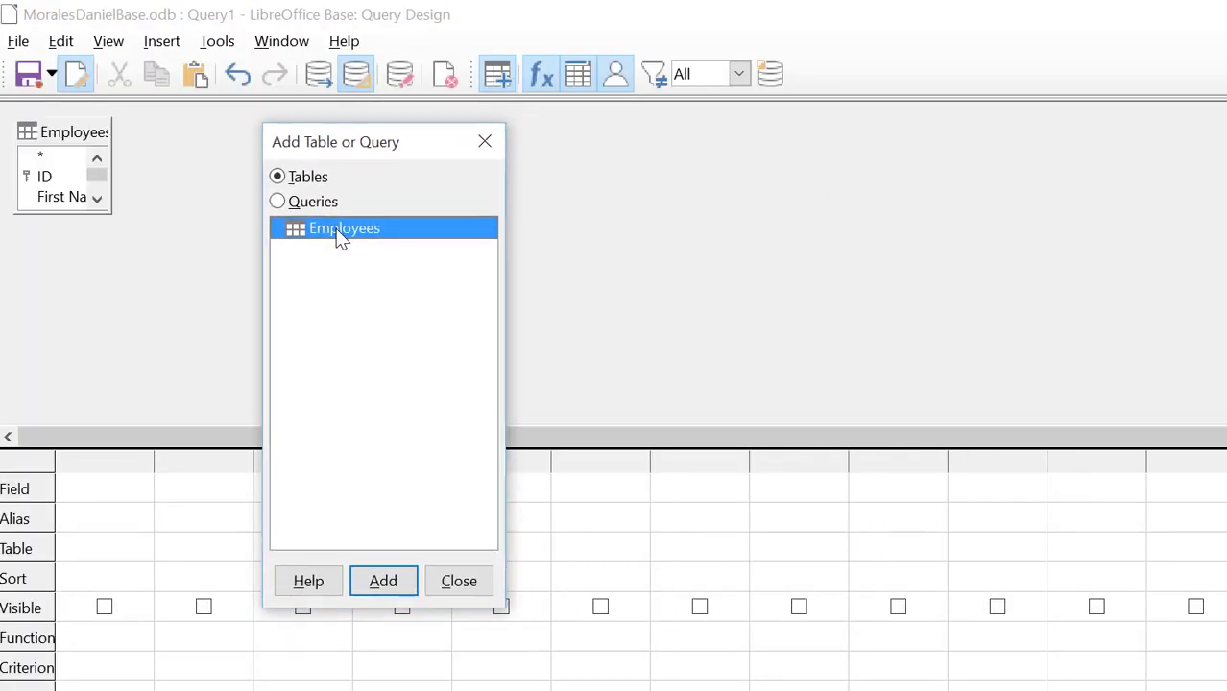
left_click(455, 581)
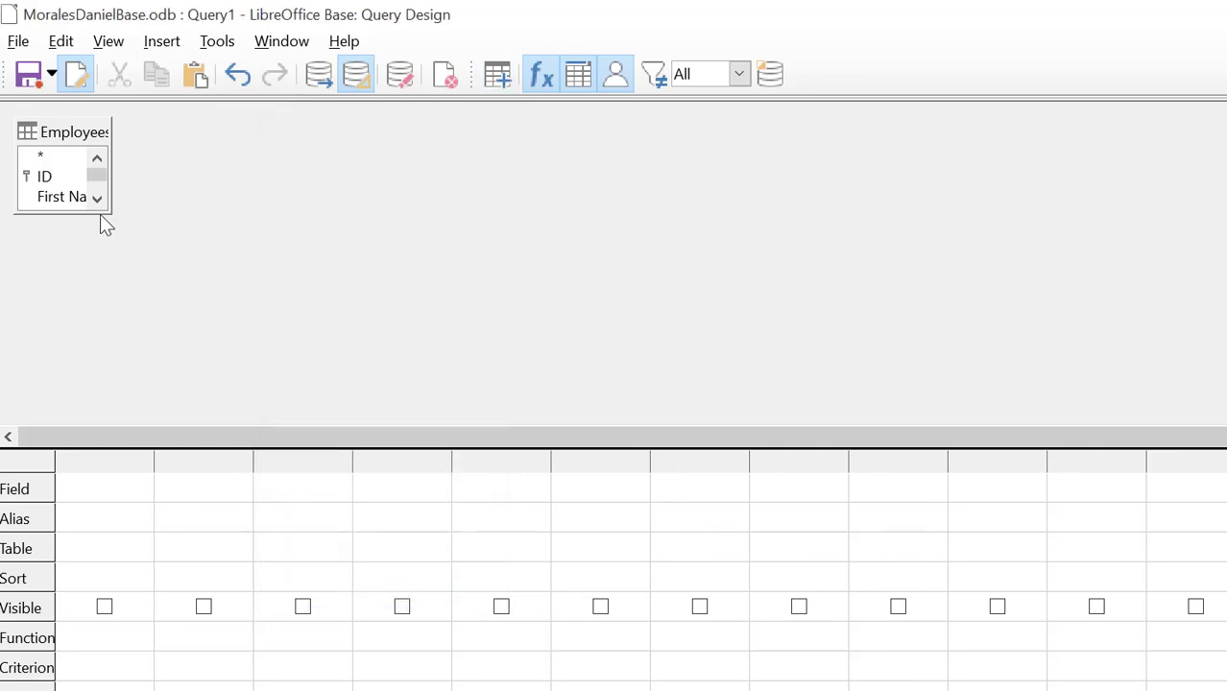
- Enlarge the Employees field list and set the first query column to the First Name field
left_click_drag(101, 213, 215, 366)
double_click(86, 178)
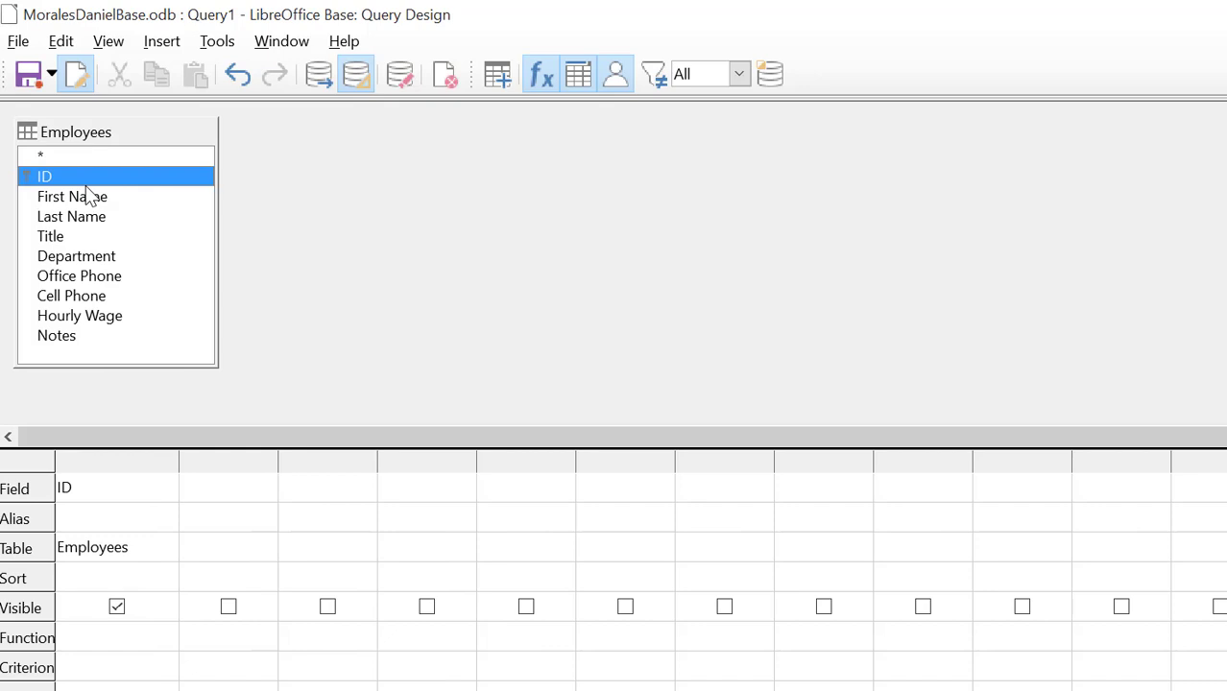
left_click(123, 495)
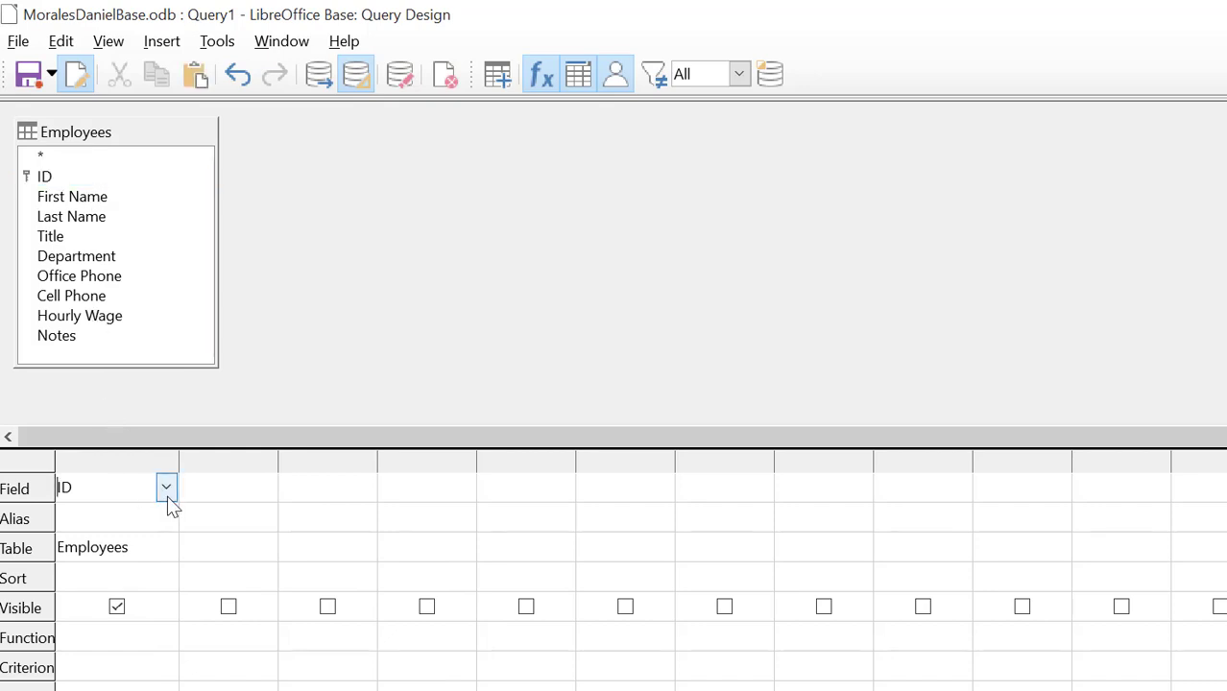
left_click(167, 496)
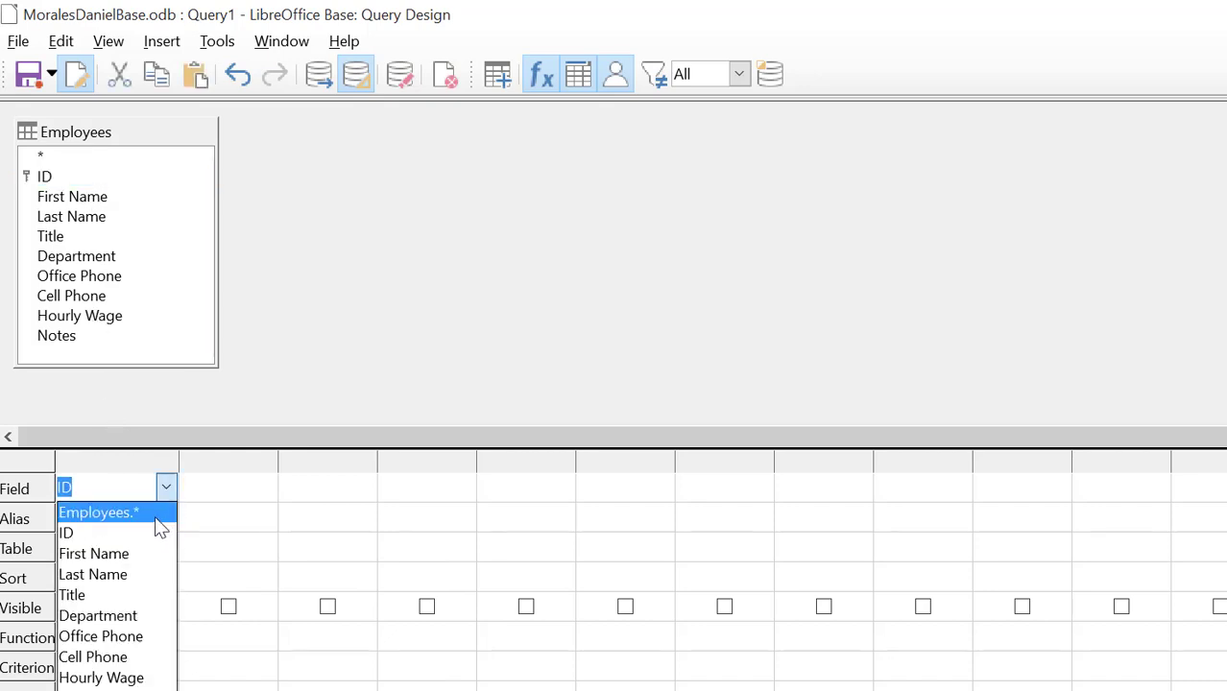
left_click(131, 555)
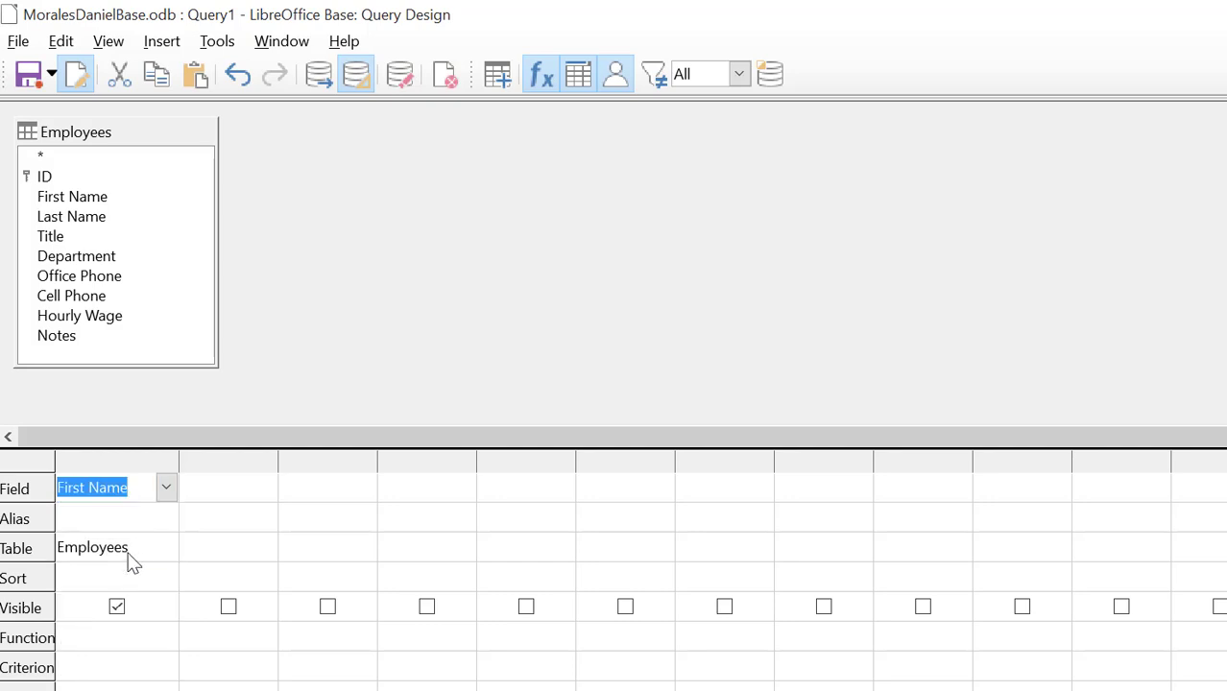
- Add the Last Name and Hourly Wage fields as the second and third query columns
left_click(216, 492)
left_click(265, 487)
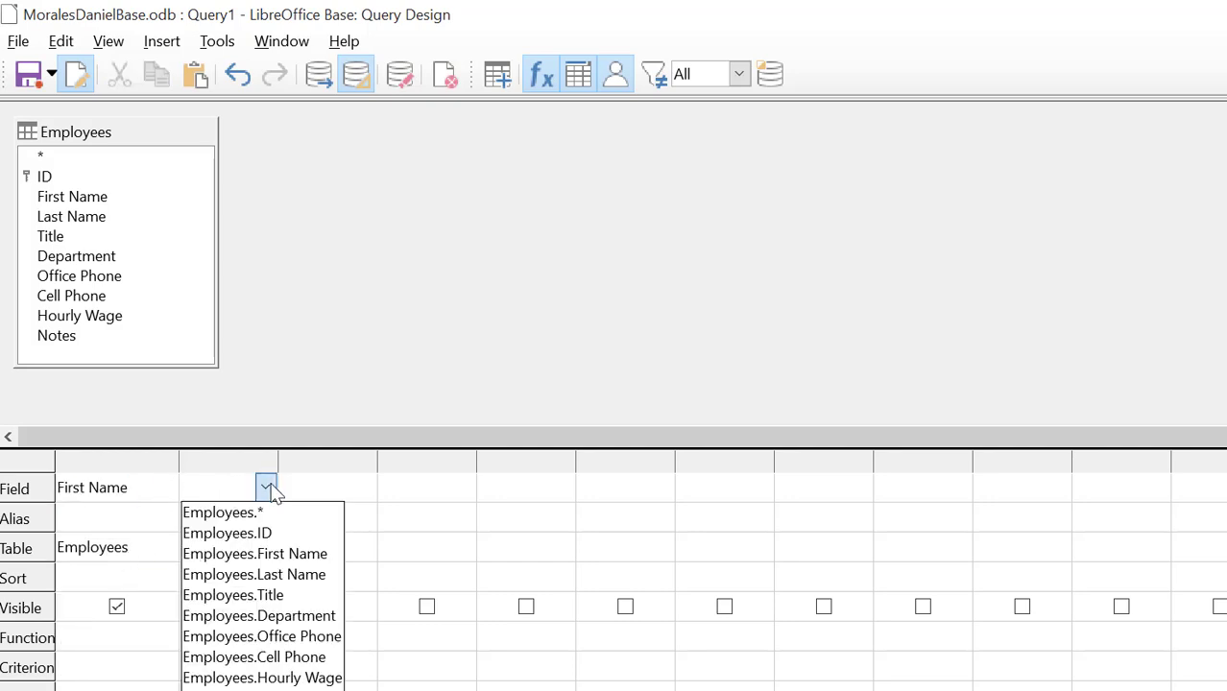
left_click(247, 575)
left_click(226, 557)
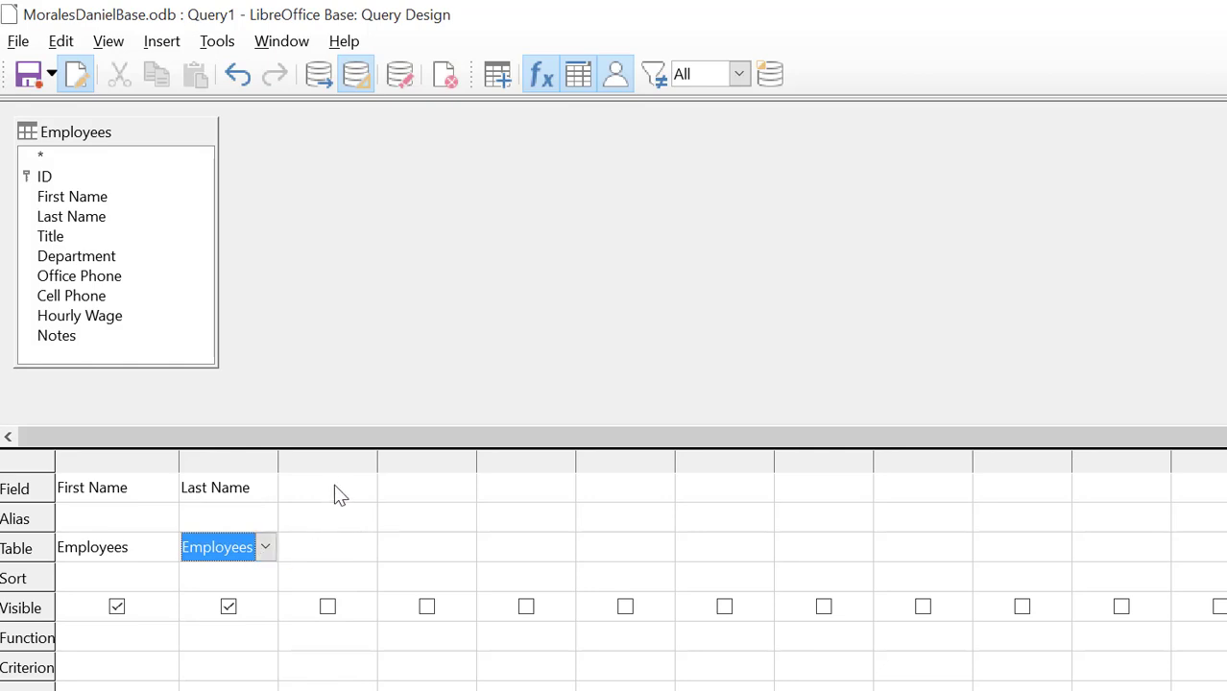
left_click(365, 377)
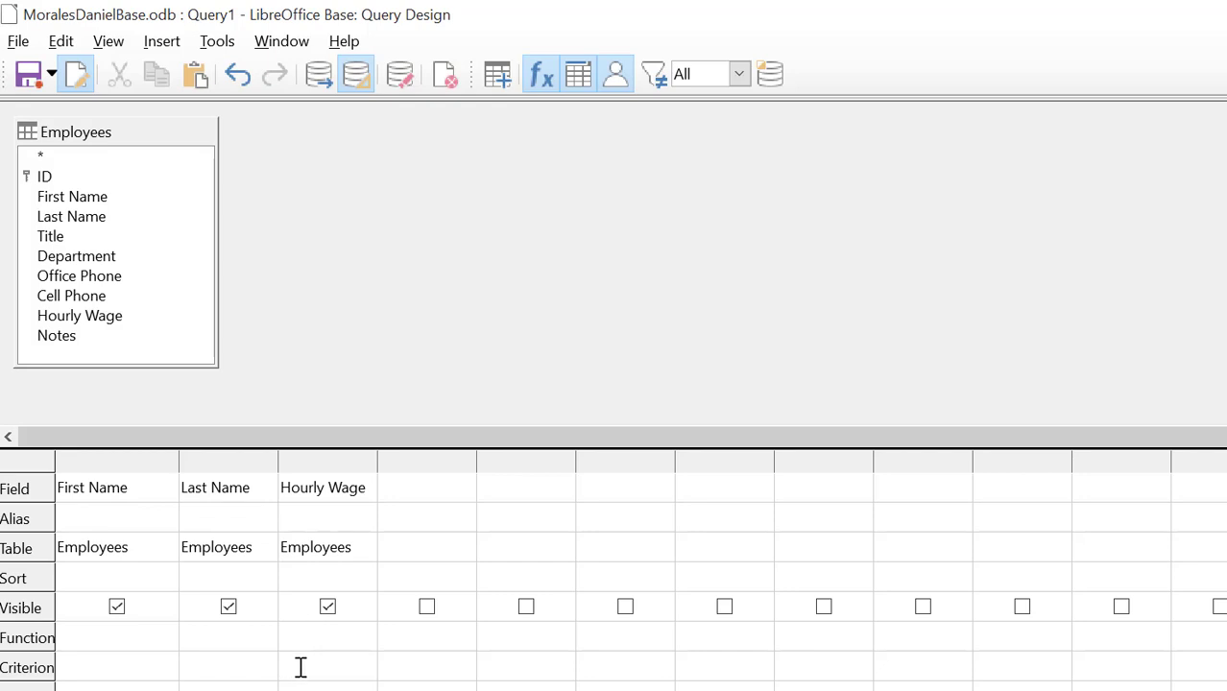
- Run the query and look through the employees' hourly wages in an enlarged results area
left_click(319, 77)
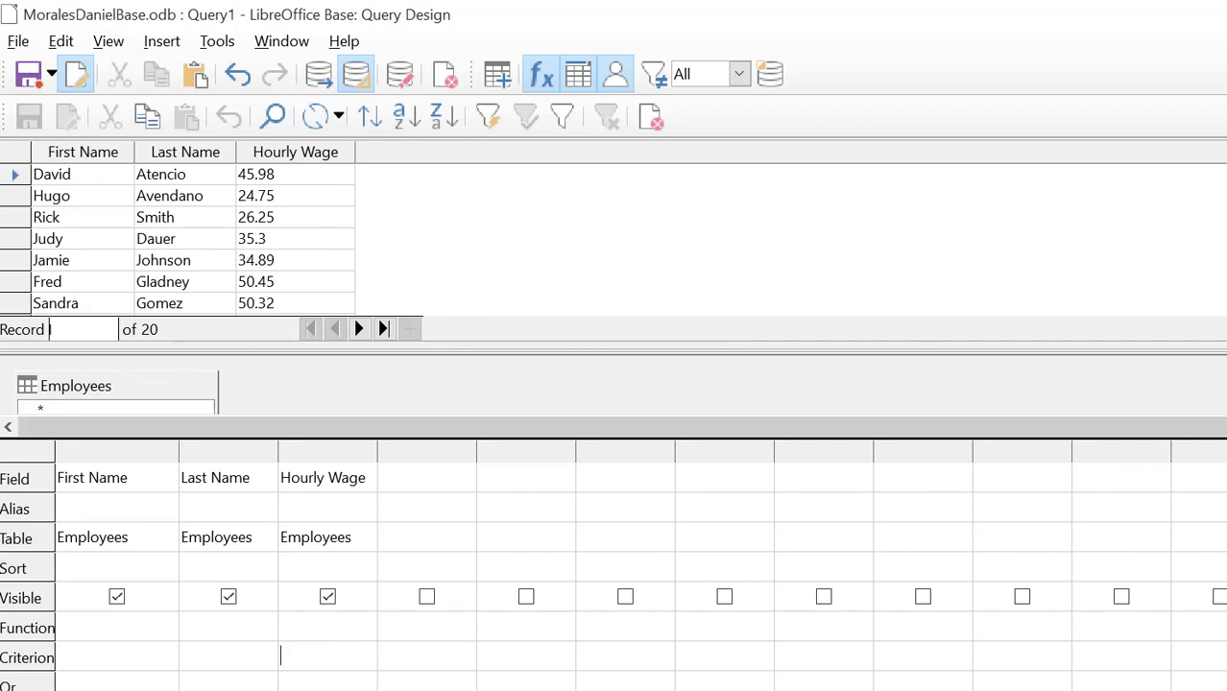
left_click_drag(480, 351, 480, 405)
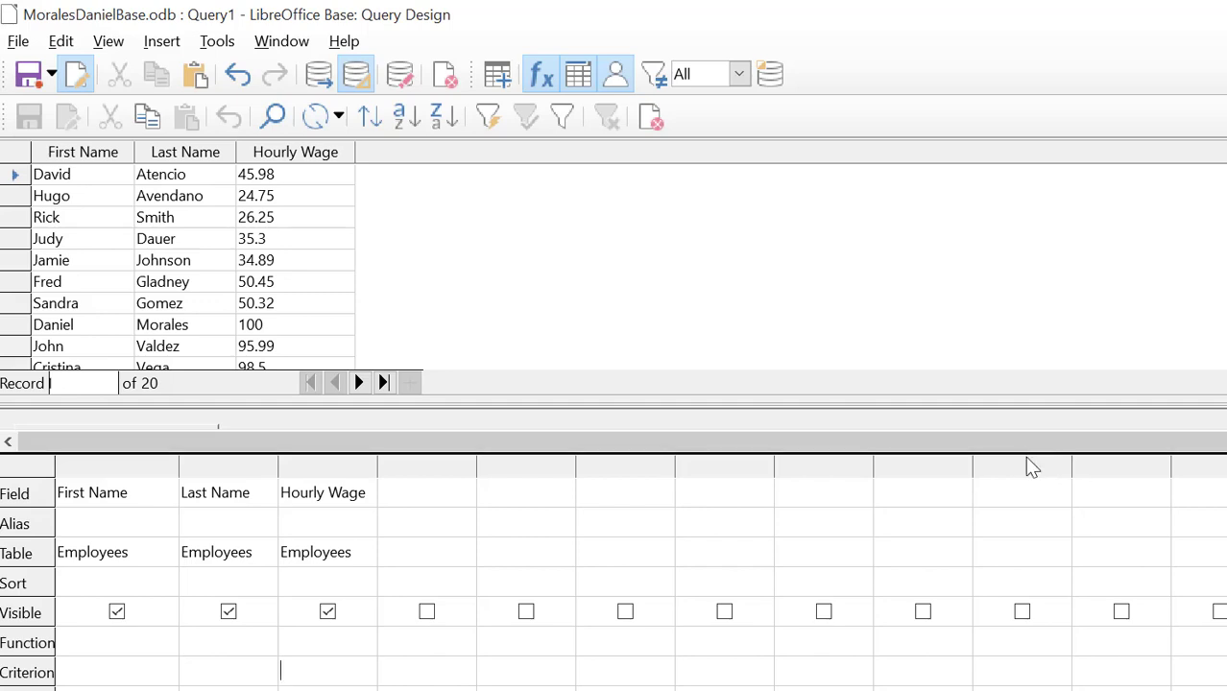
mouse_move(1025, 460)
left_mouse_down()
mouse_move(1021, 493)
mouse_move(1017, 461)
left_mouse_up()
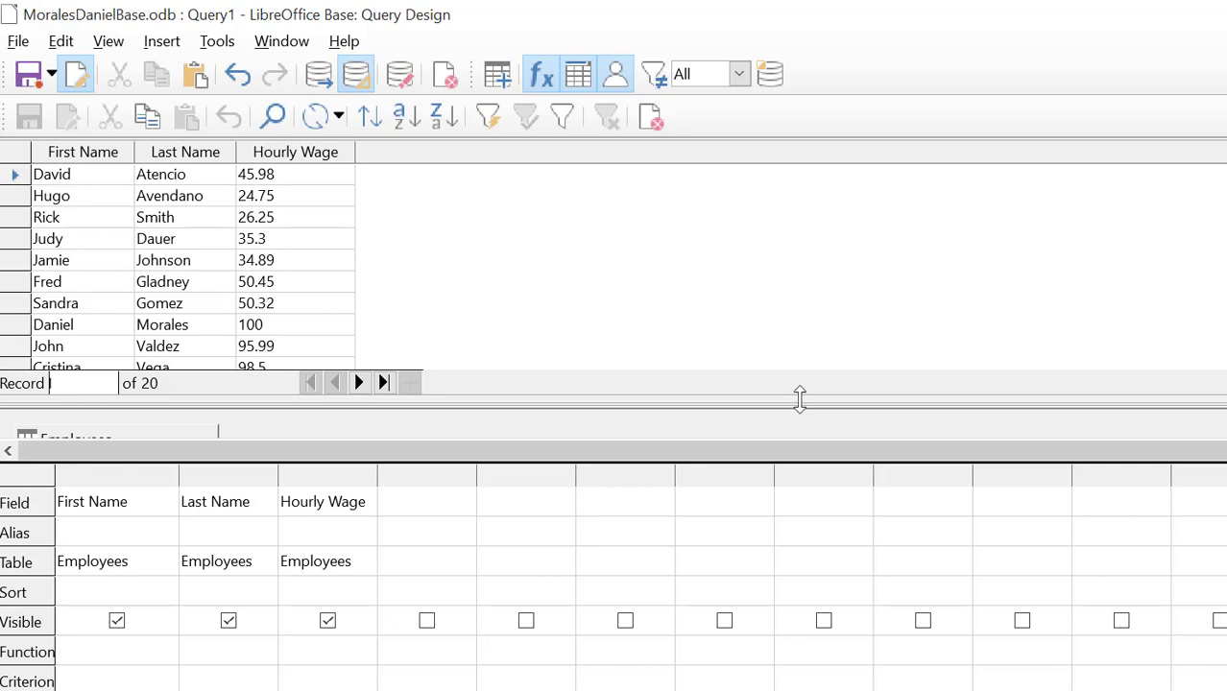
left_click_drag(799, 400, 800, 379)
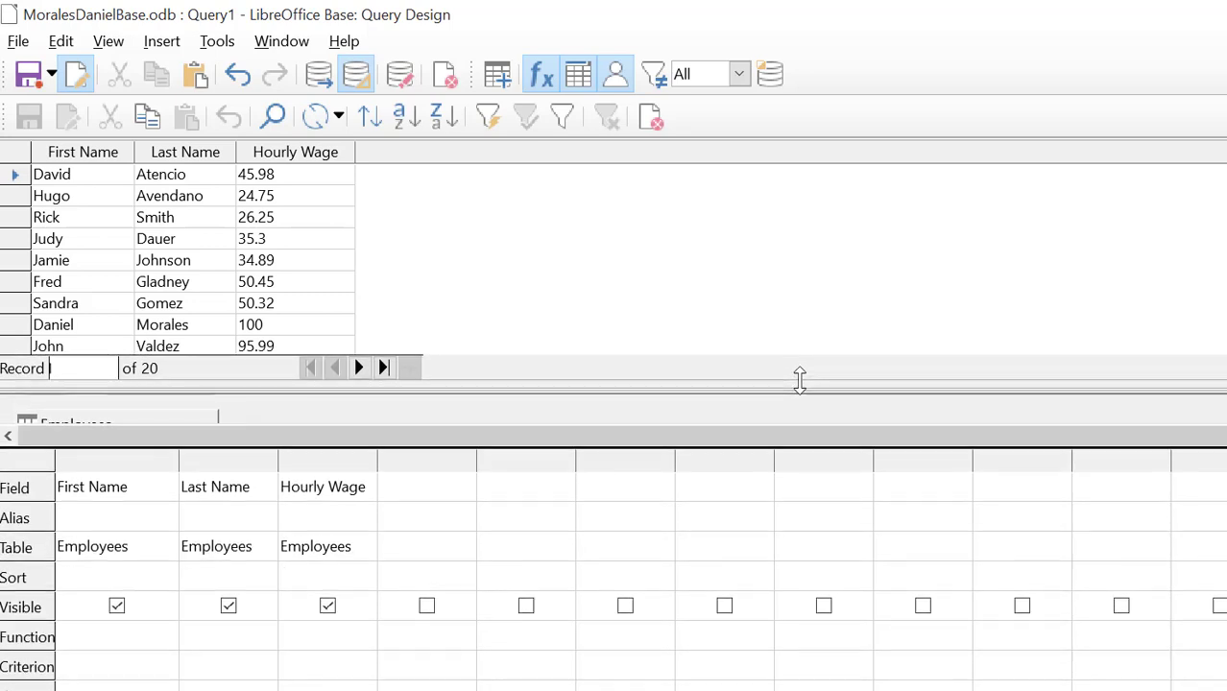
scroll(183, 259, "down", 4)
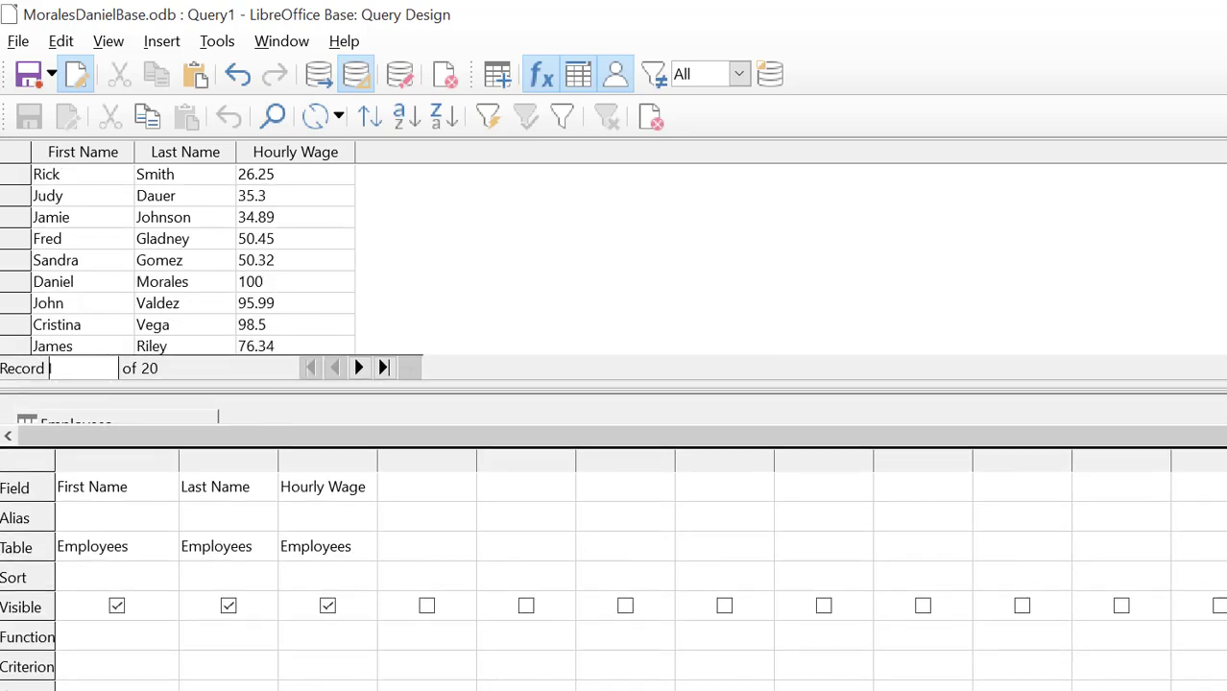
scroll(183, 259, "up", 4)
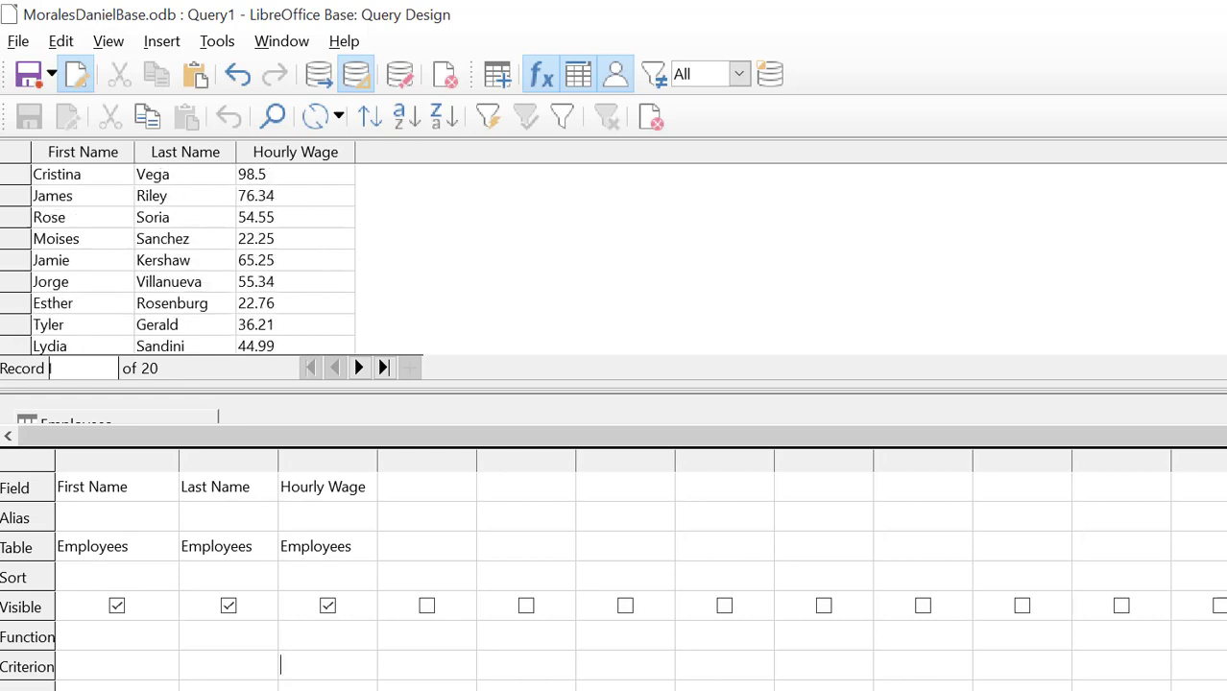
- Set the Hourly Wage column's criterion to IN (26.25) and run the query
scroll(183, 259, "down", 2)
scroll(183, 259, "up", 2)
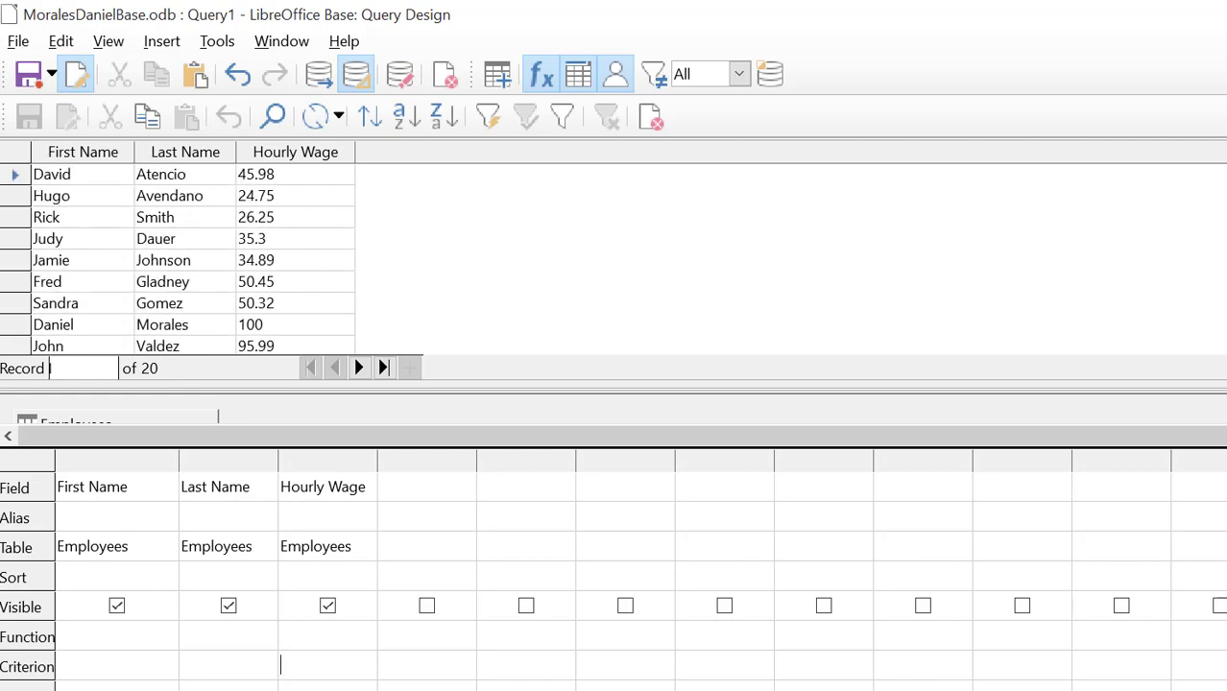
scroll(183, 259, "down", 1)
scroll(182, 259, "up", 1)
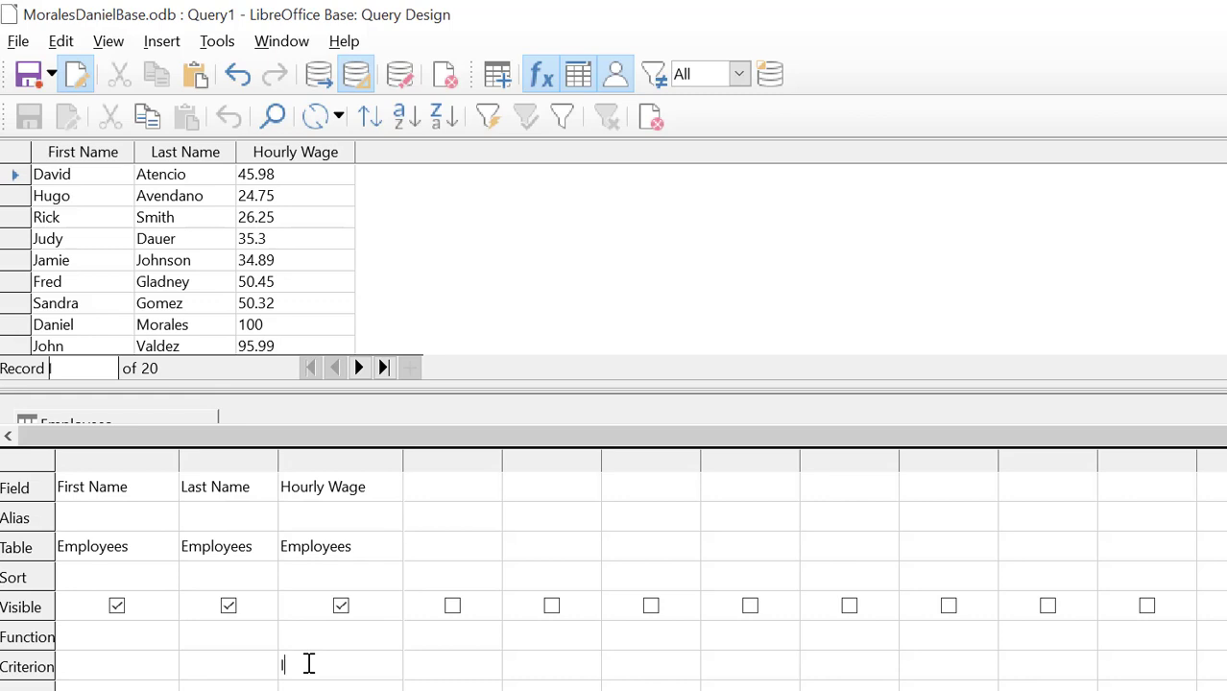
type("In")
key("BackSpace")
type("N (")
type("26.25")
type(")")
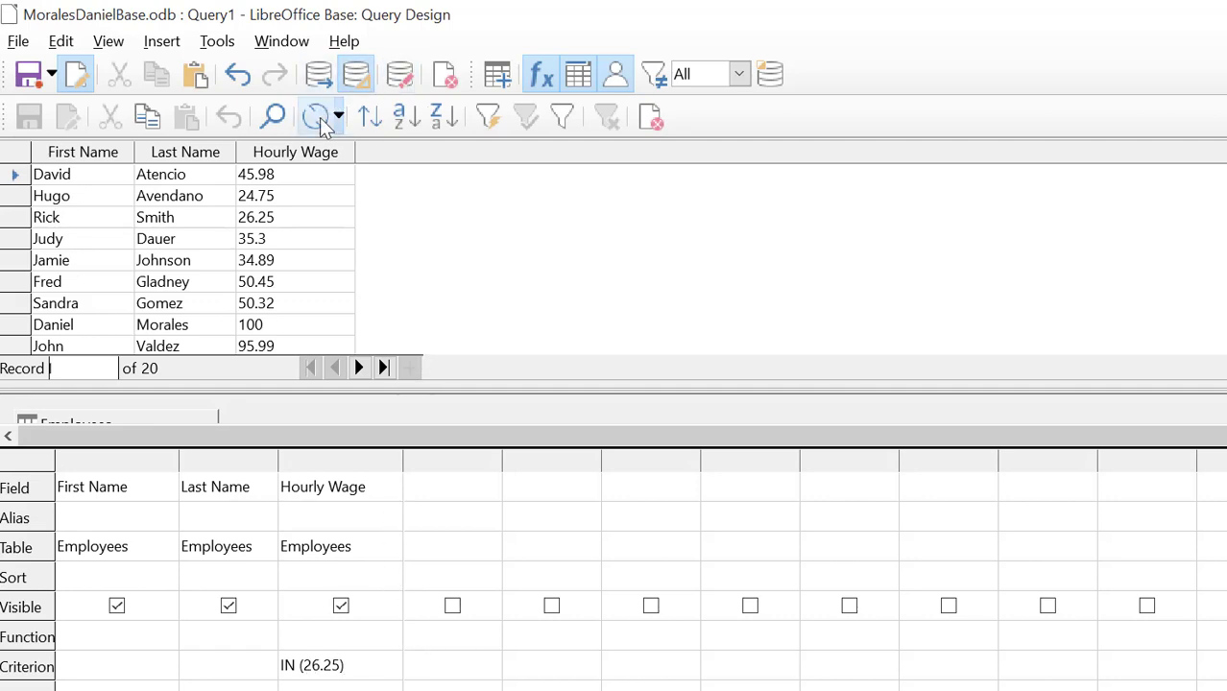
left_click(315, 76)
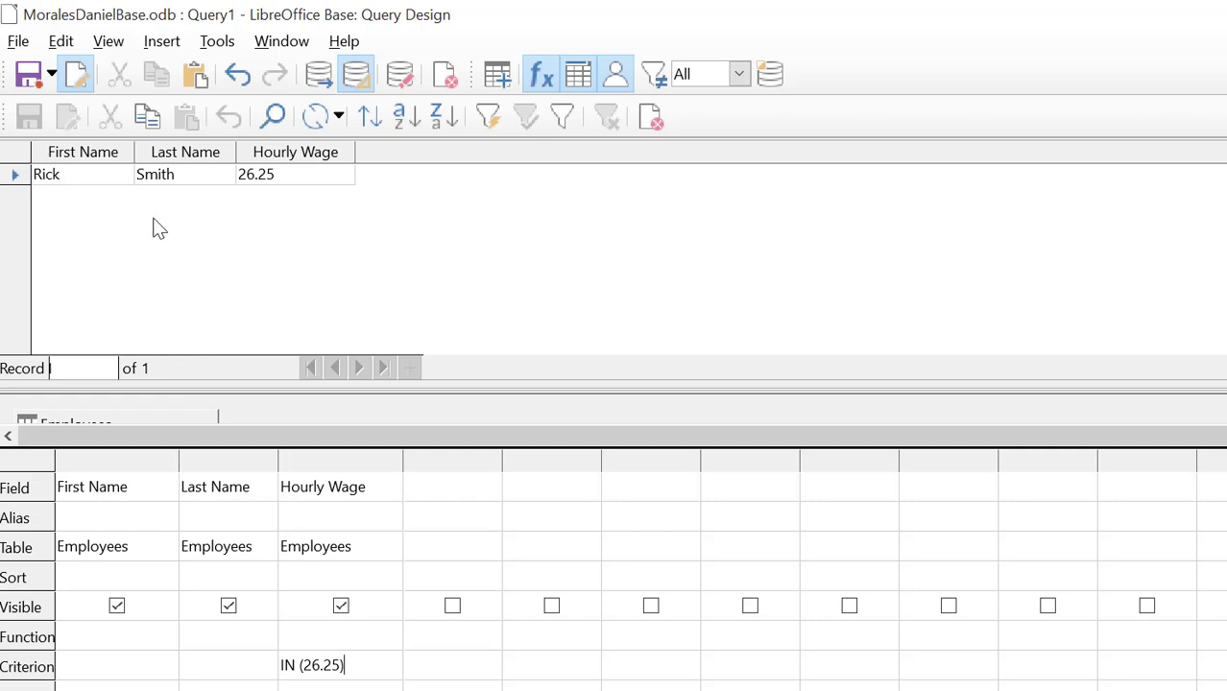
- Save the query under the name Wage and close its design window
left_click(28, 73)
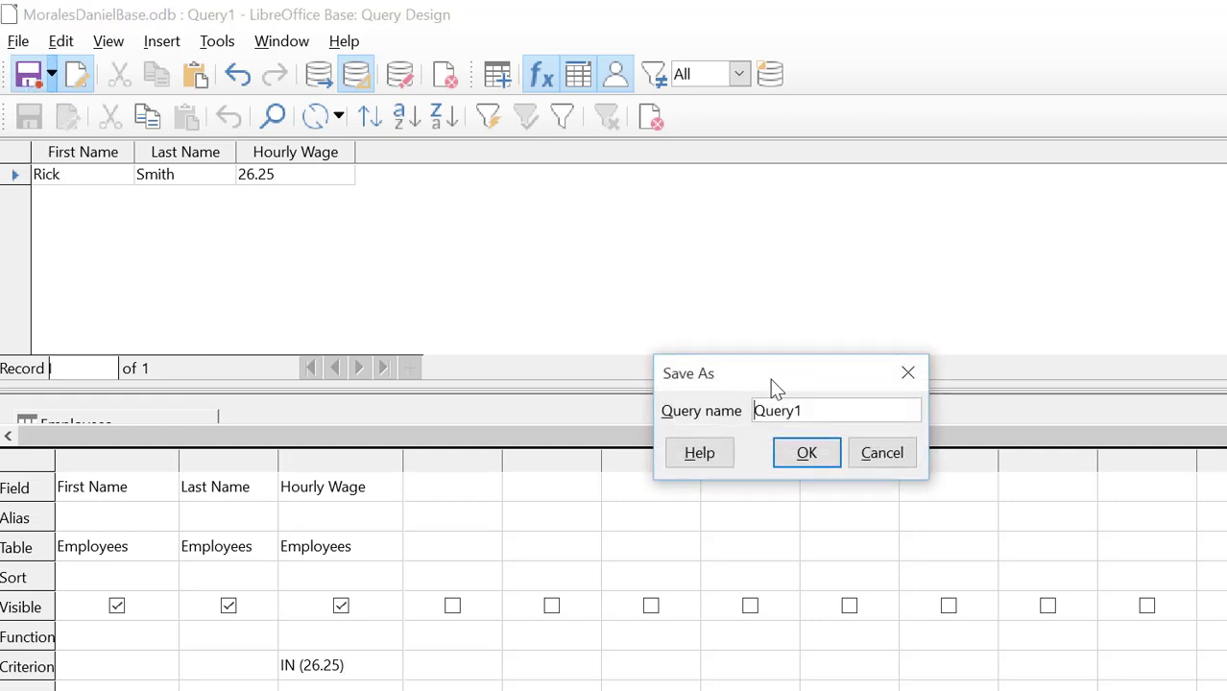
left_click_drag(767, 378, 393, 279)
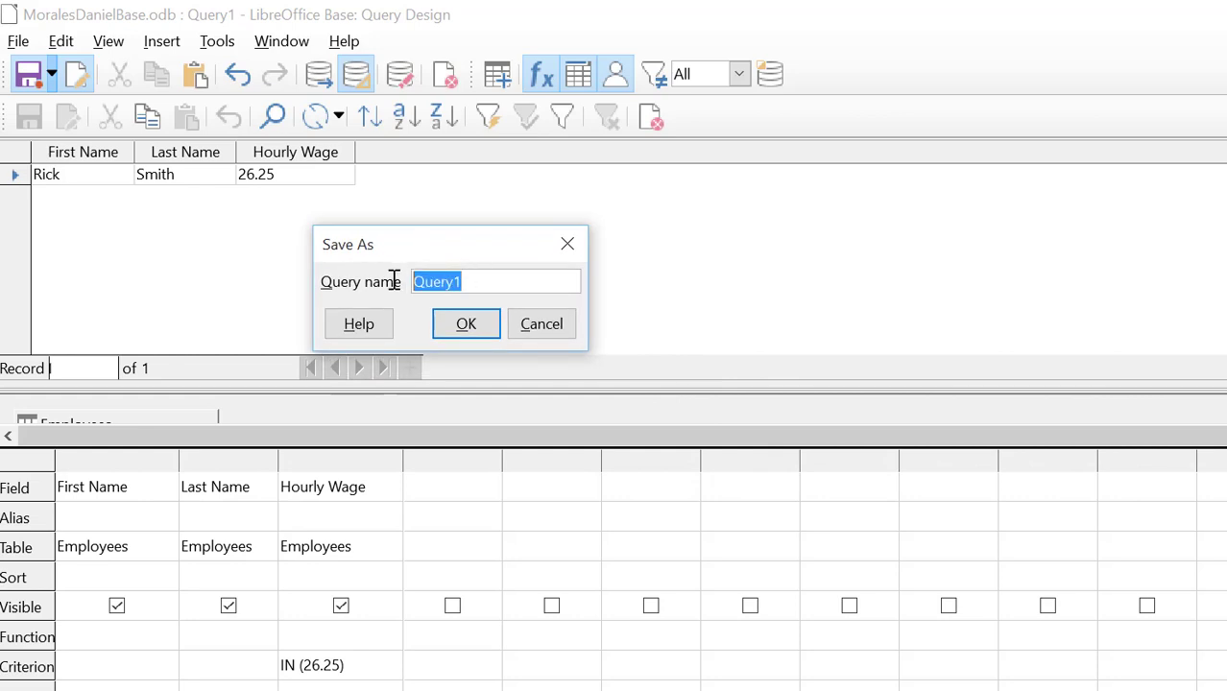
type("Wage")
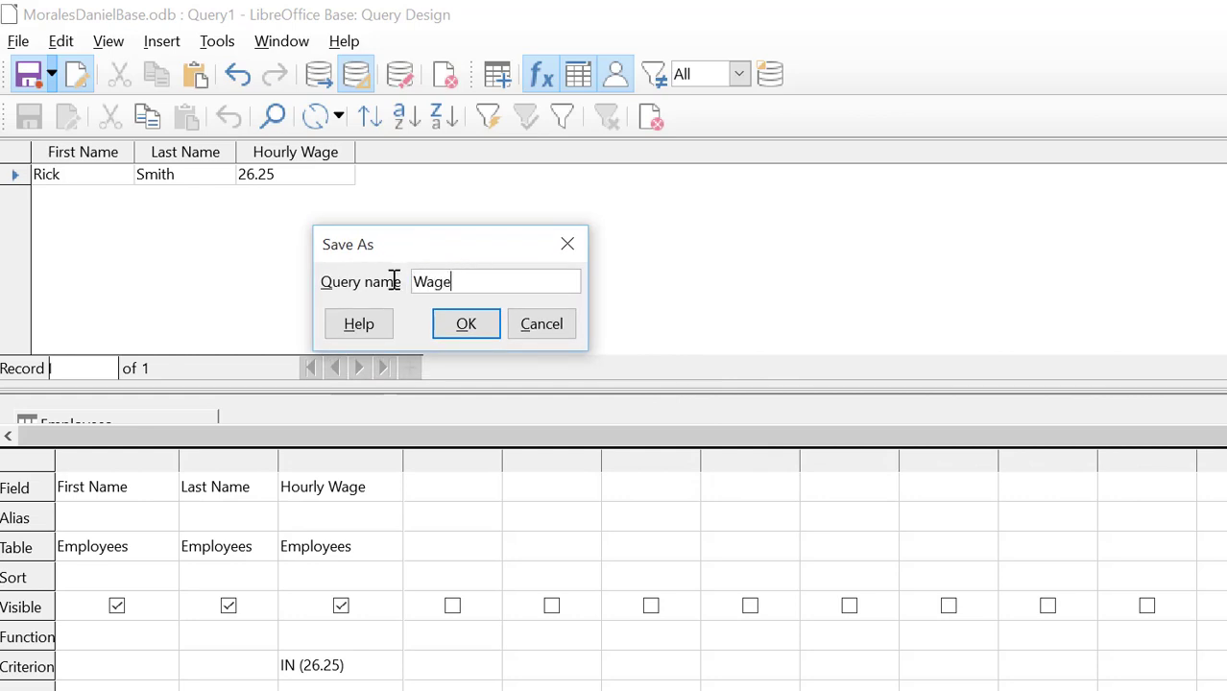
left_click(485, 329)
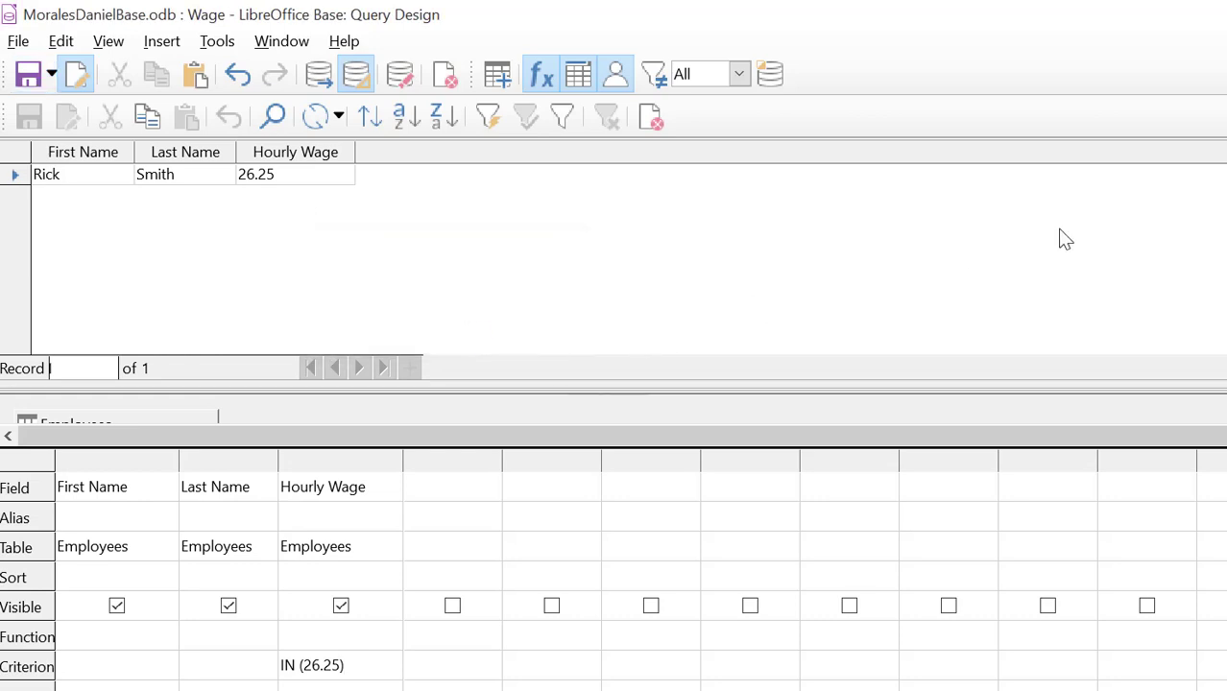
key("alt+F4")
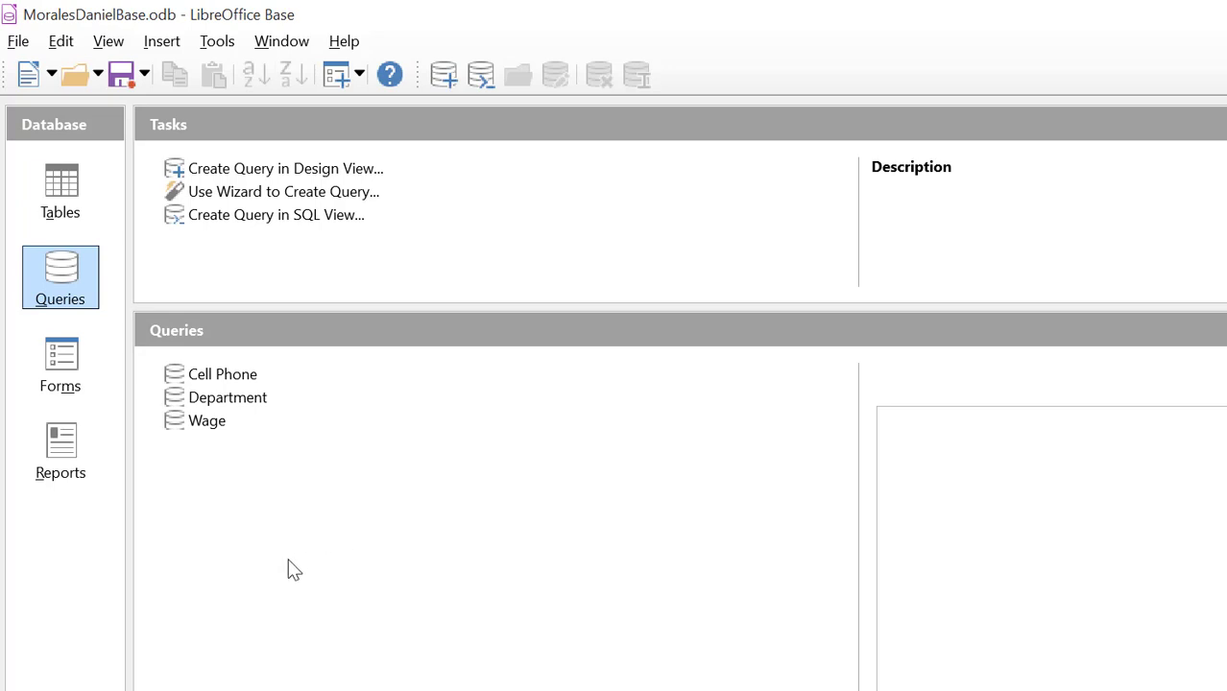
- Start a new report with the wizard and include all fields of the Cell Phone query
left_click(64, 461)
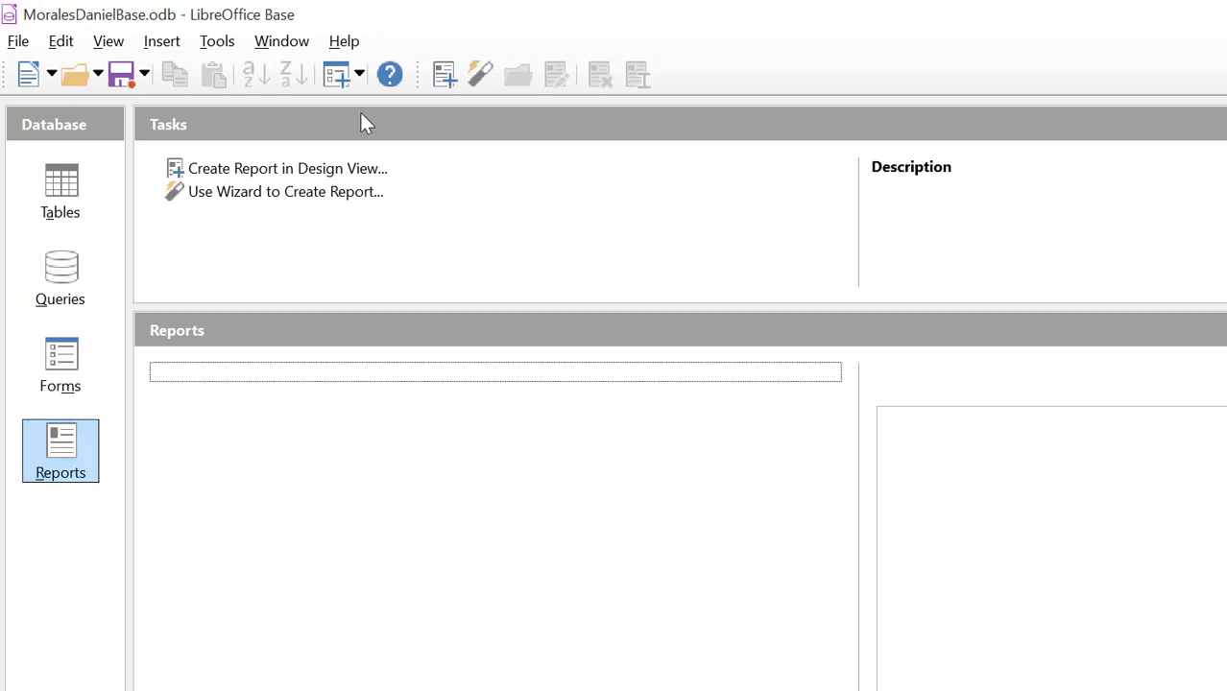
left_click(284, 190)
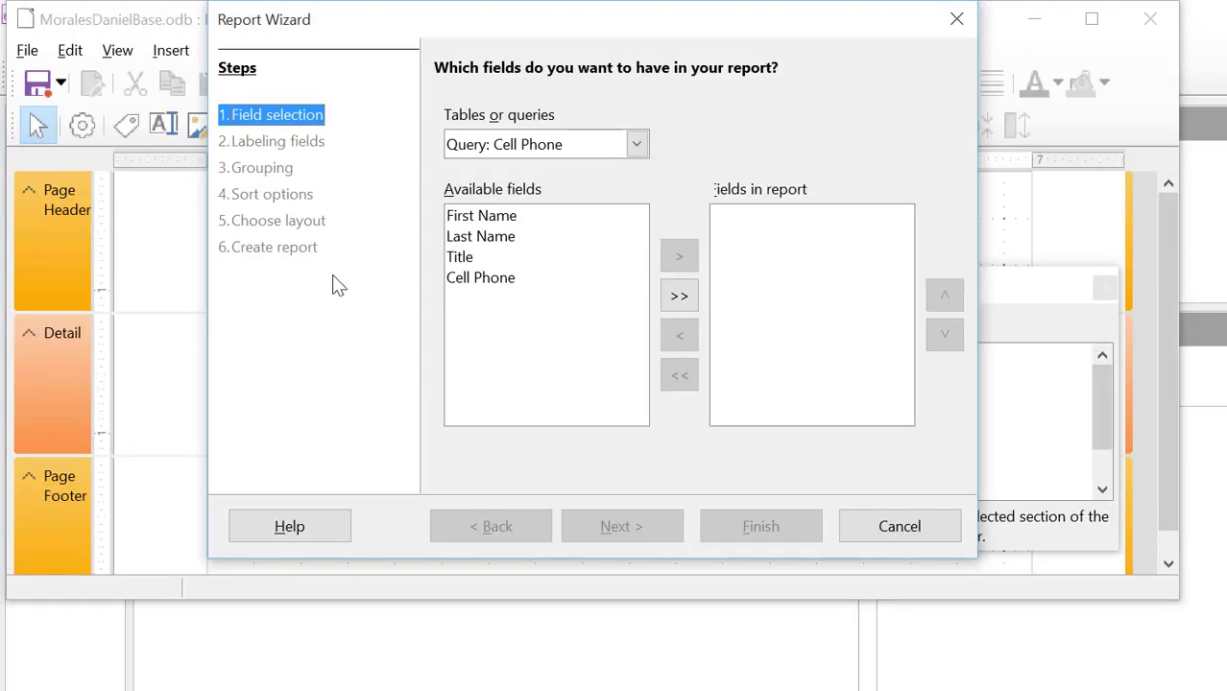
left_click_drag(574, 23, 447, 155)
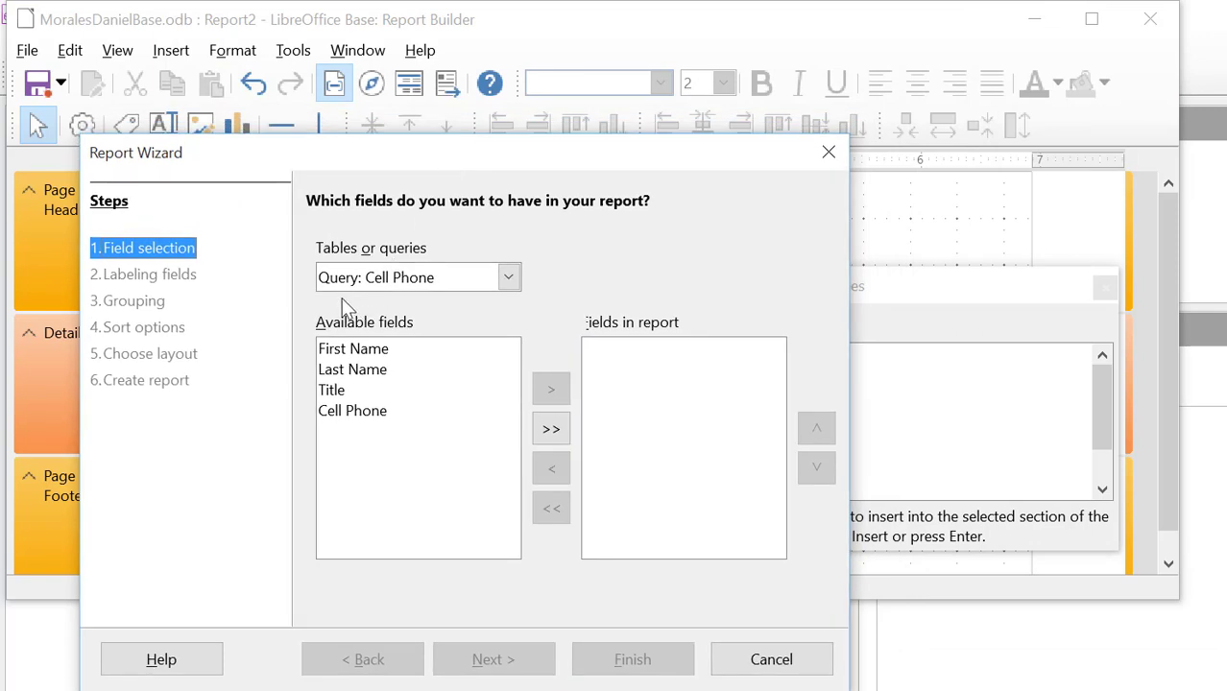
left_click(511, 278)
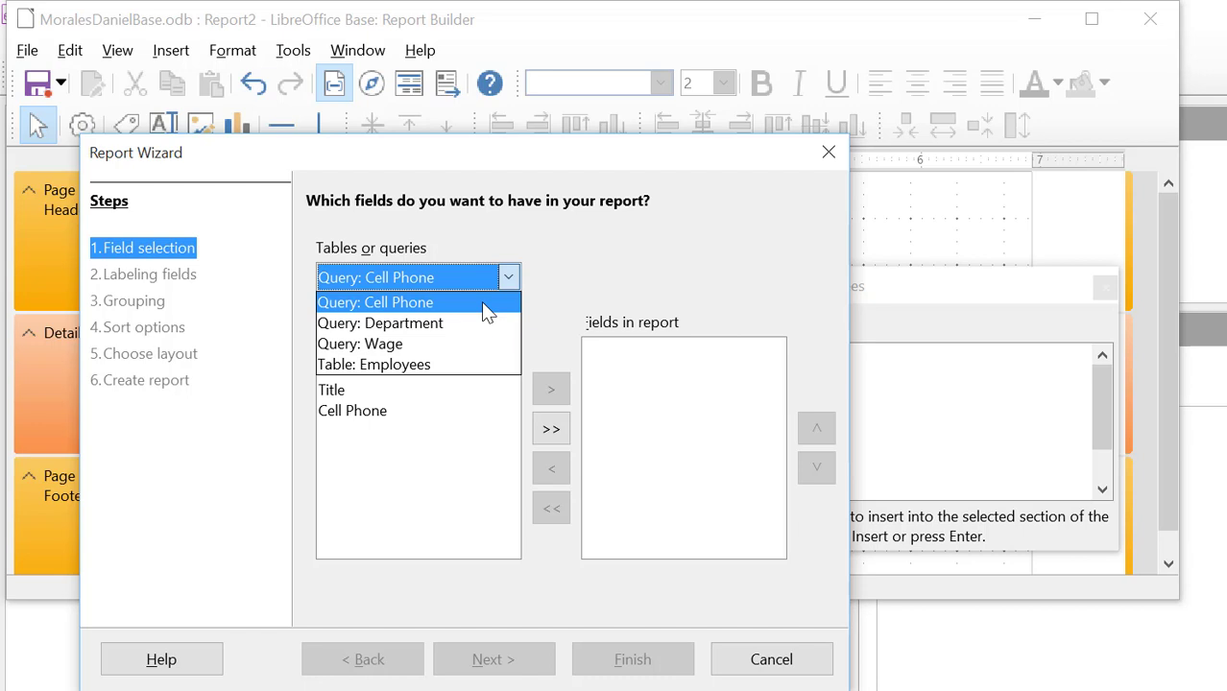
left_click(433, 303)
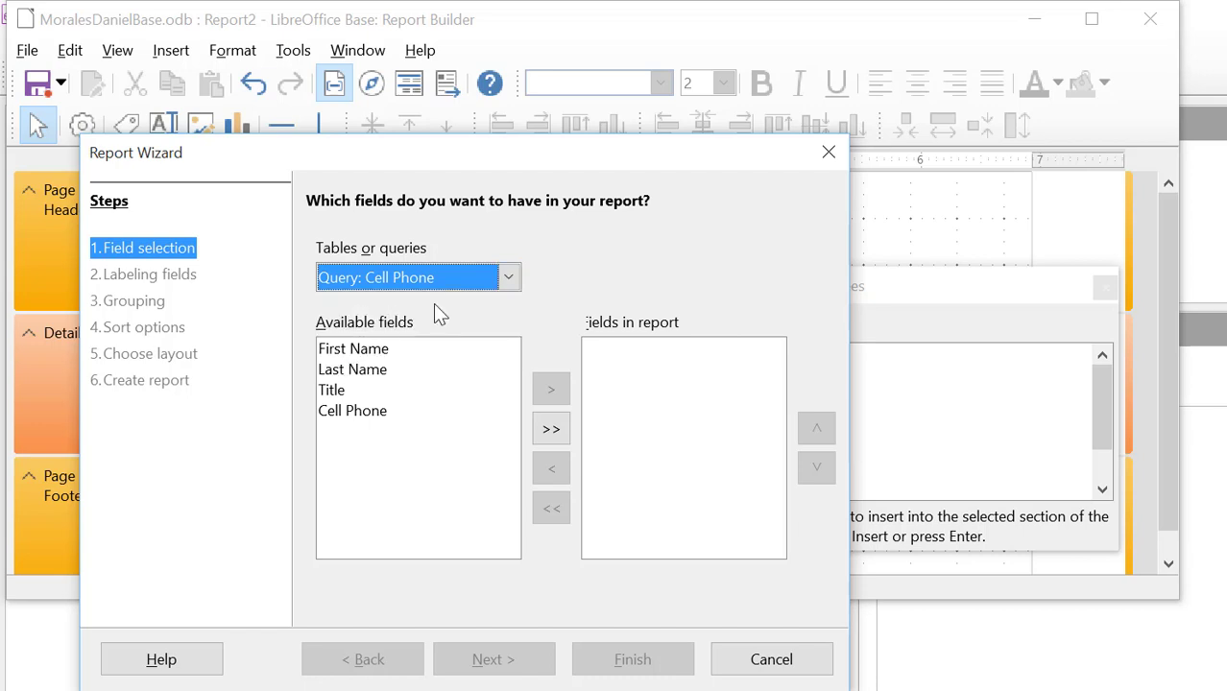
left_click(551, 429)
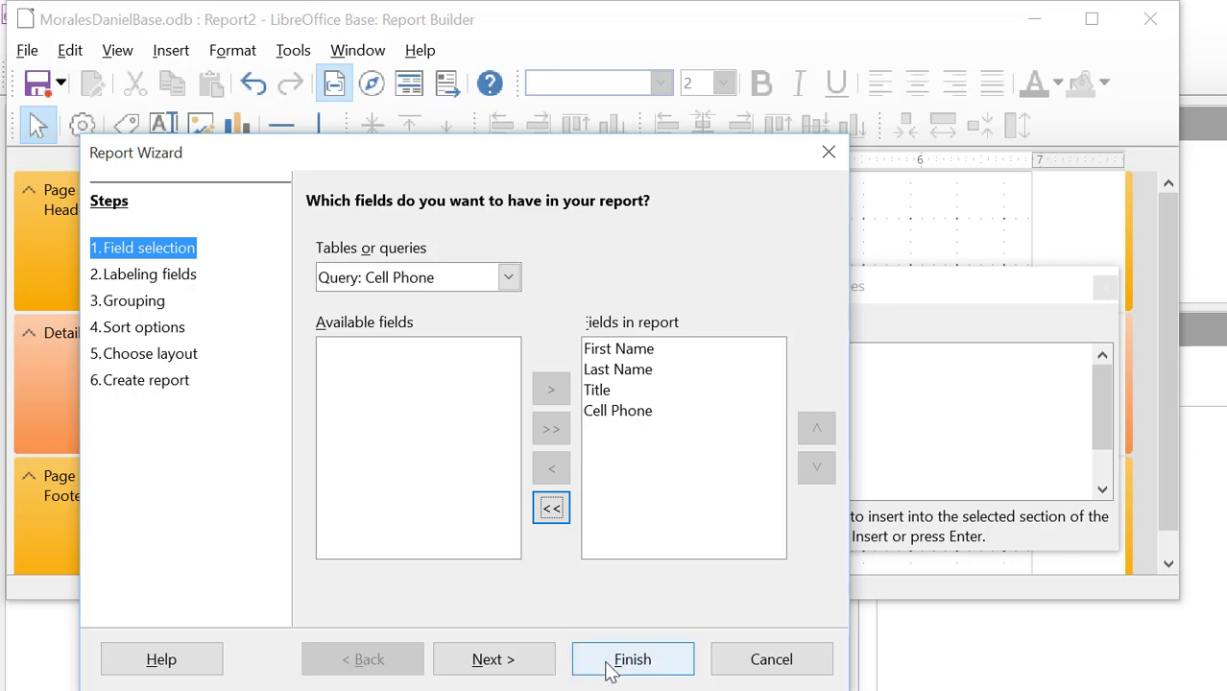
- Accept the default field labels and leave the report without grouping levels or sort fields
left_click(531, 660)
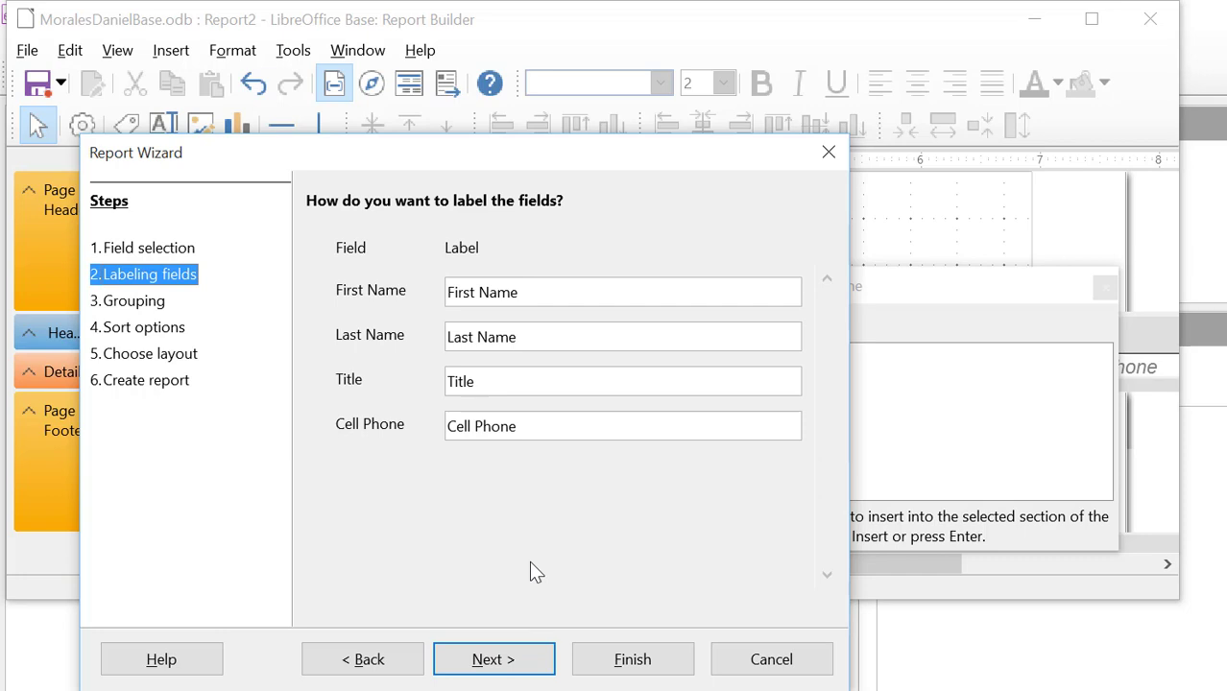
left_click(502, 665)
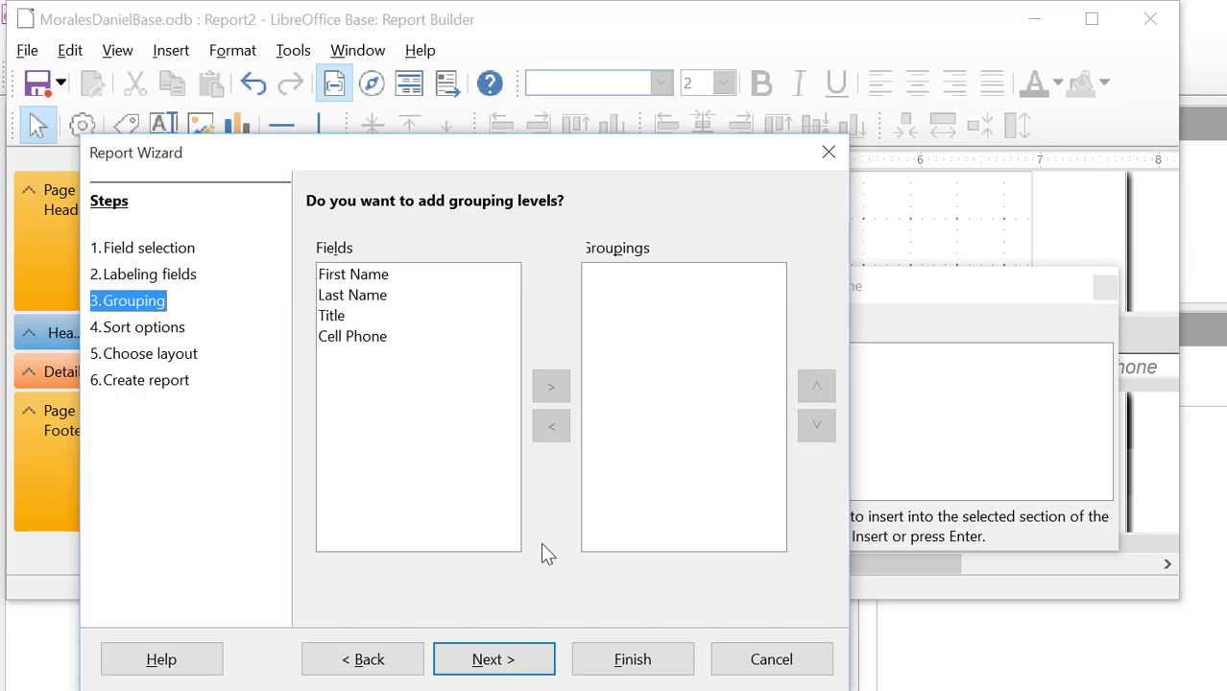
left_click_drag(582, 156, 564, 106)
left_click(534, 615)
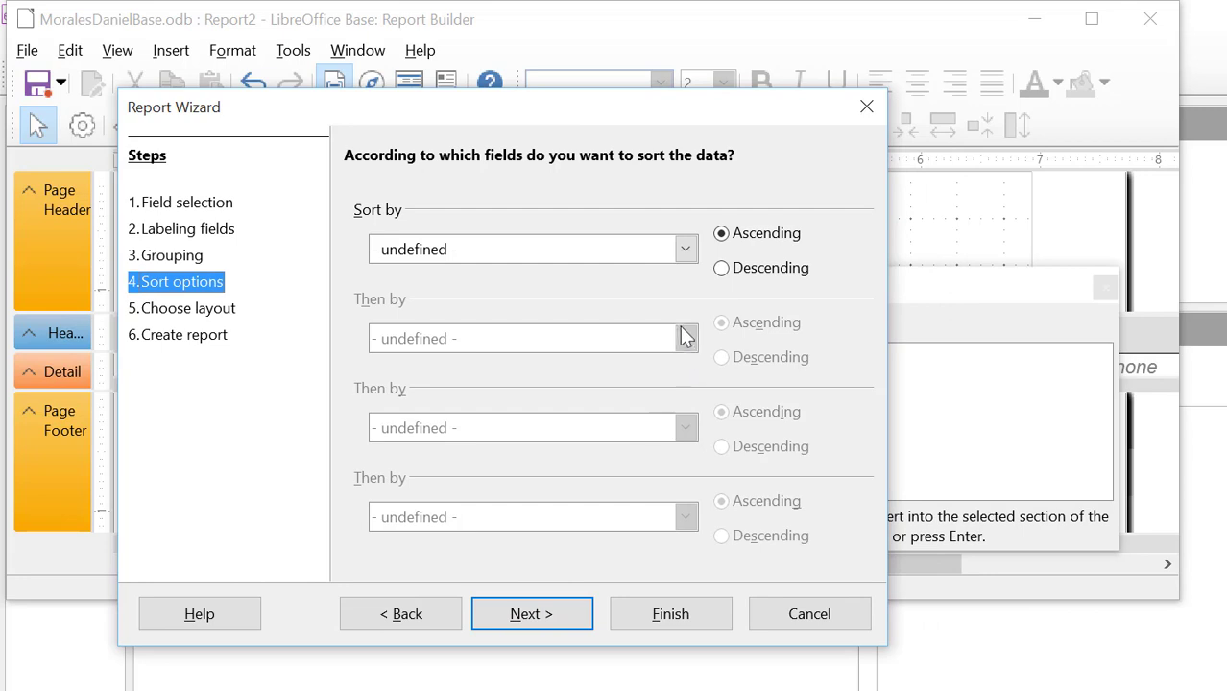
left_click(541, 615)
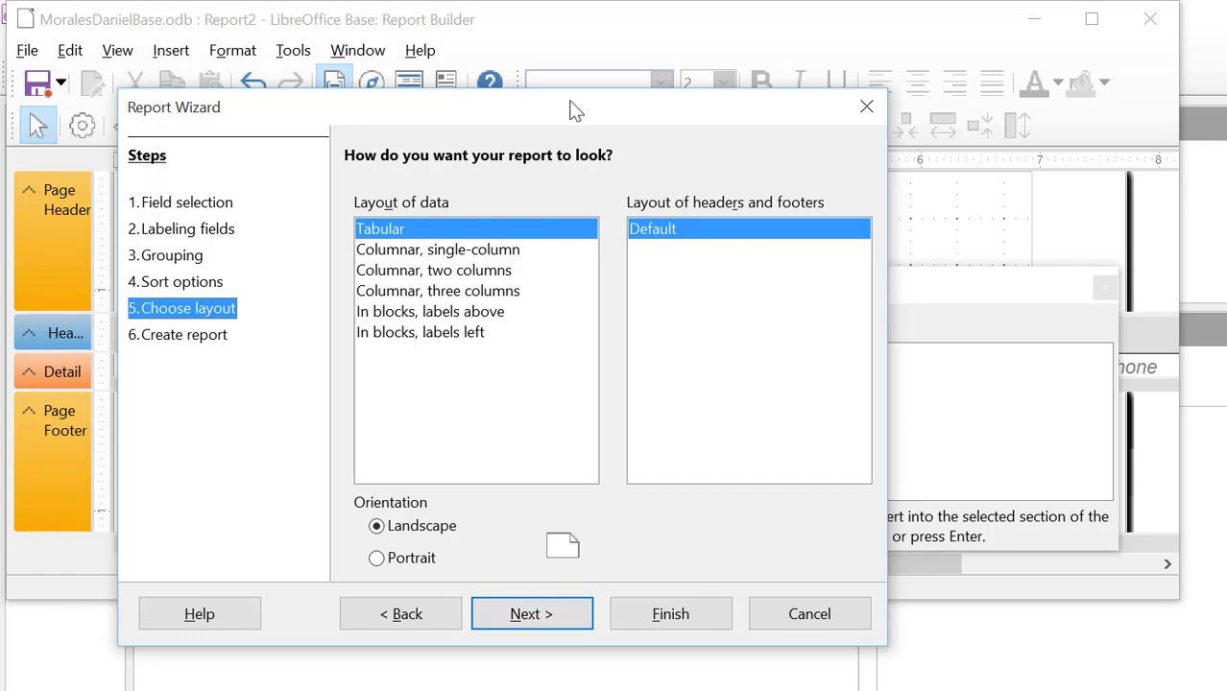
- Compare the data layouts, choose Columnar, single-column in landscape, and create the dynamic report titled Cell Phone
left_click_drag(571, 109, 865, 100)
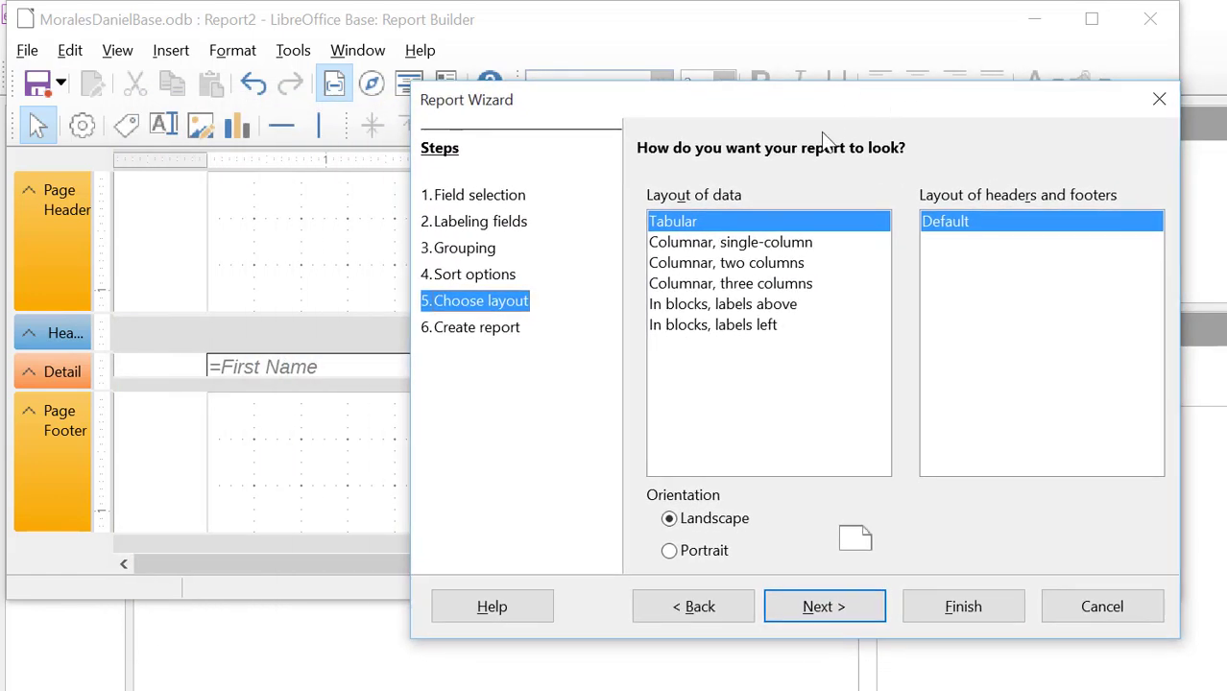
left_click(726, 245)
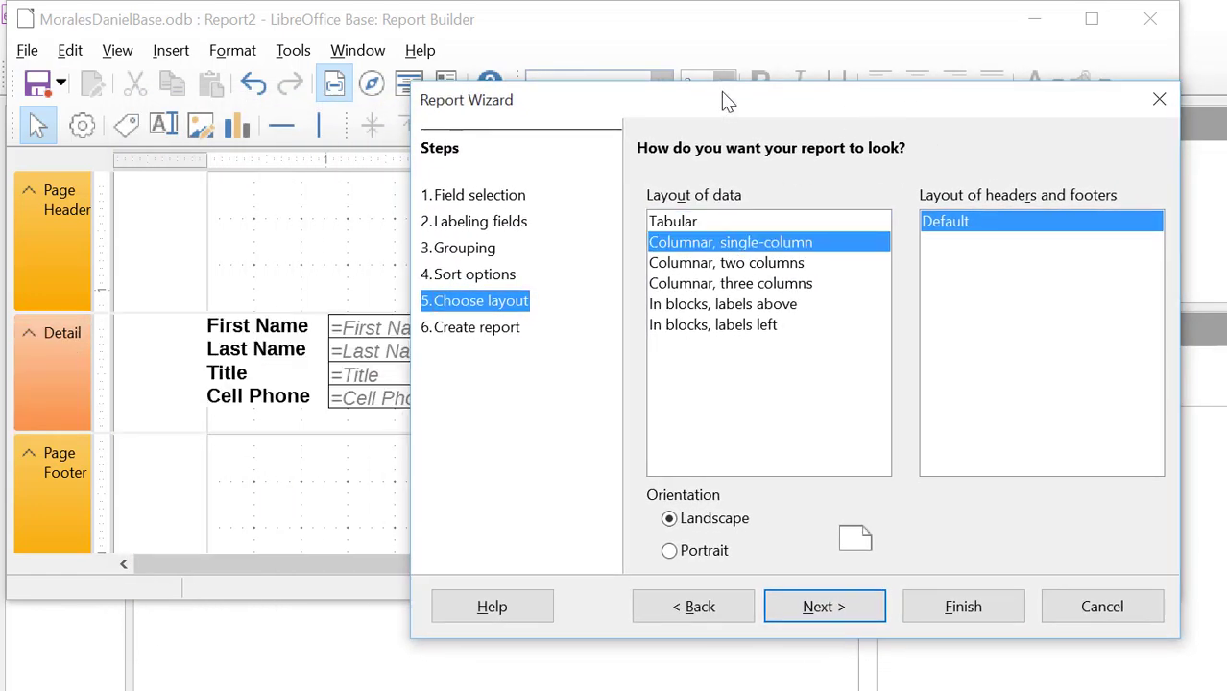
left_click_drag(723, 100, 757, 140)
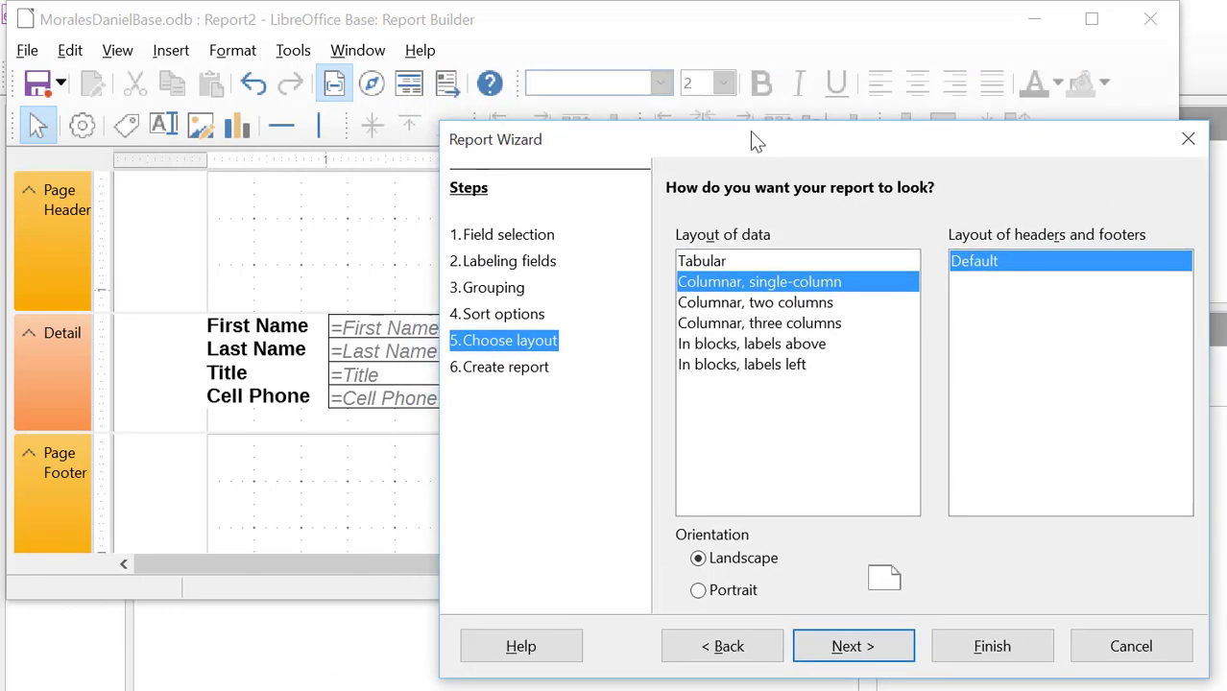
left_click(733, 263)
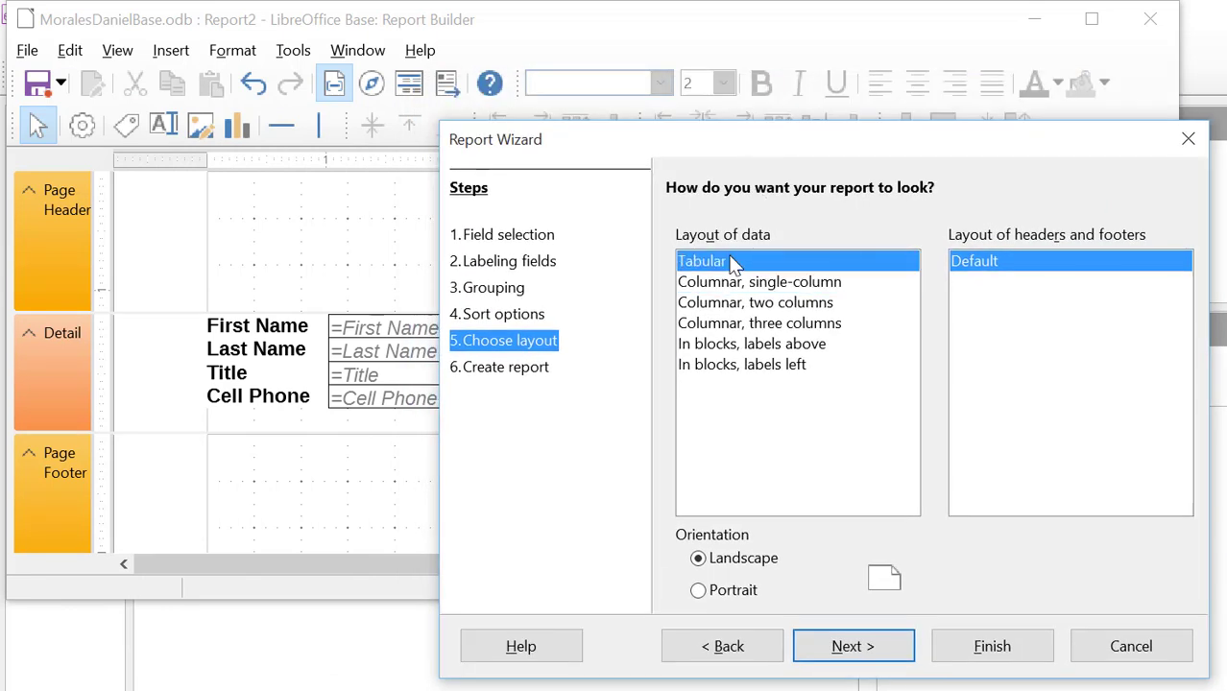
left_click(732, 284)
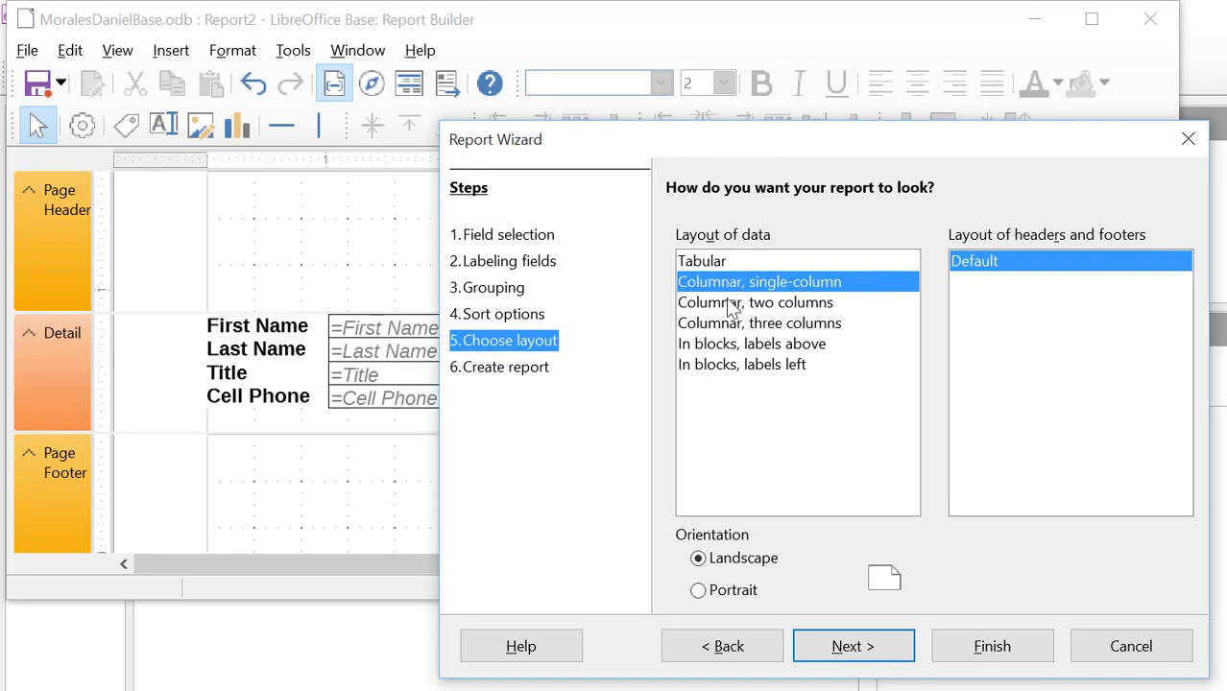
left_click(728, 302)
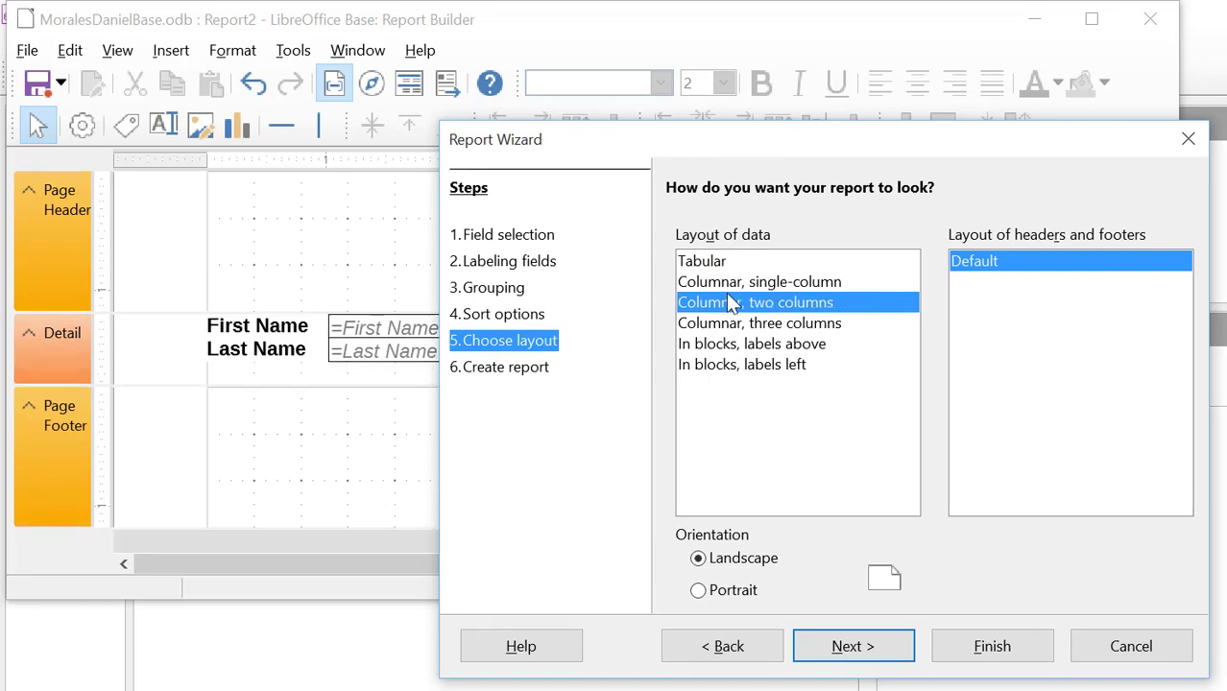
left_click(726, 283)
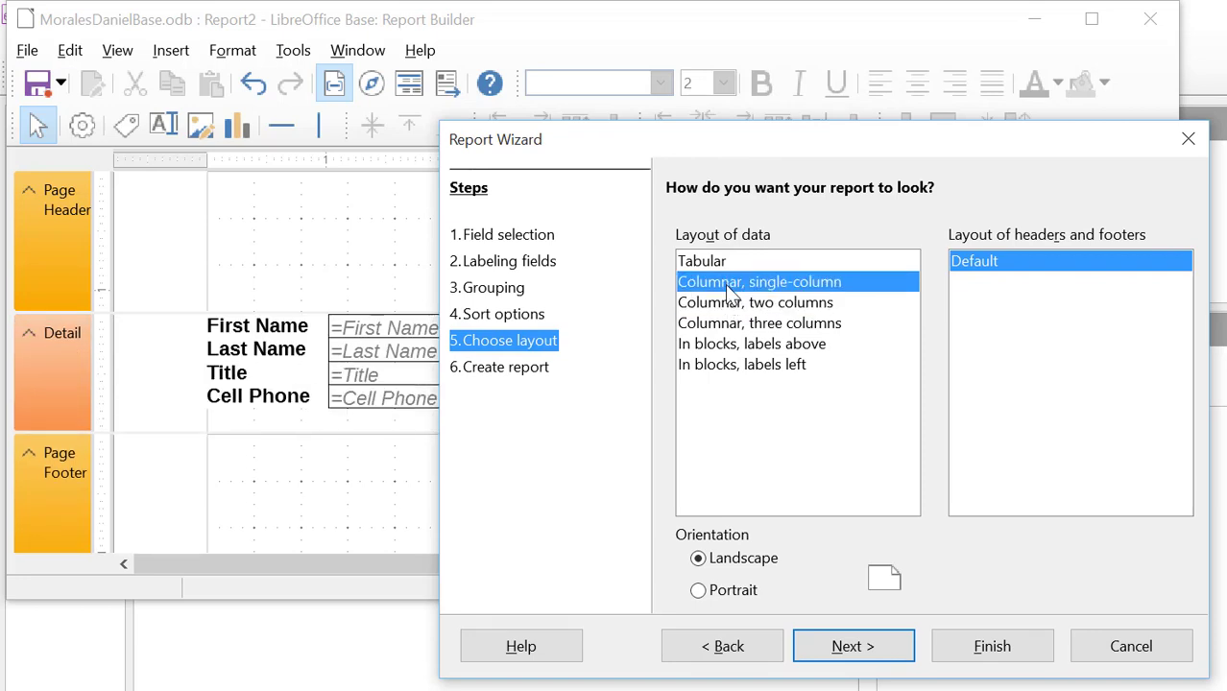
left_click(726, 342)
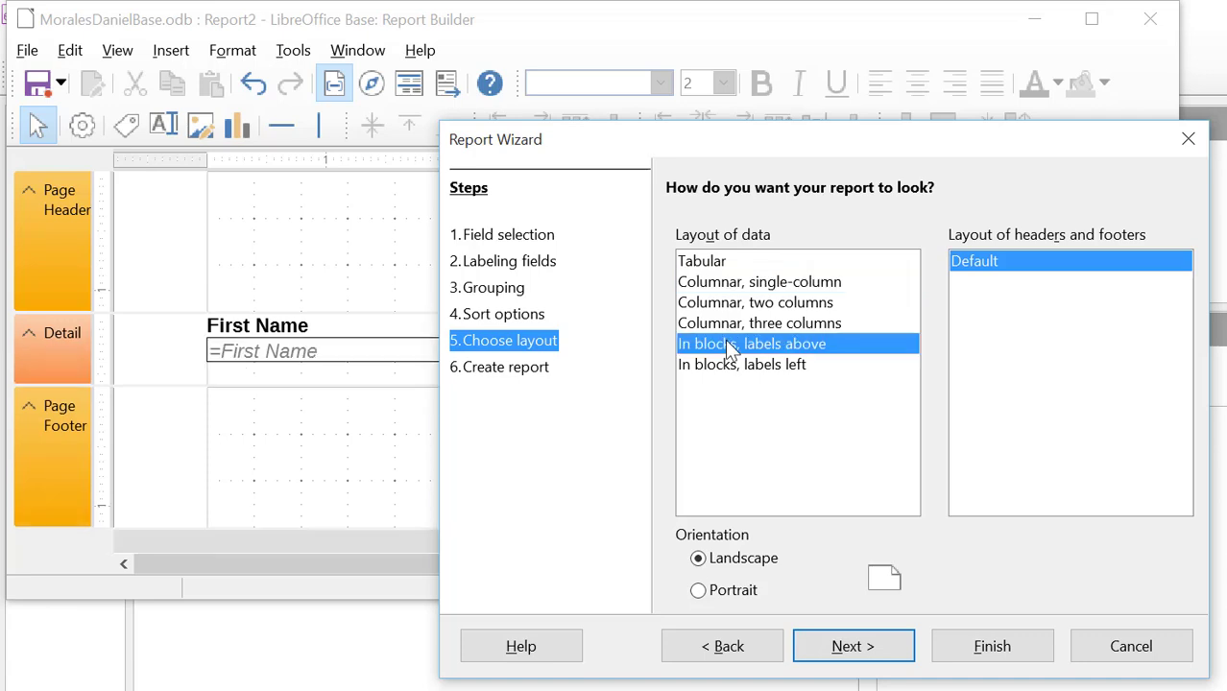
left_click(728, 284)
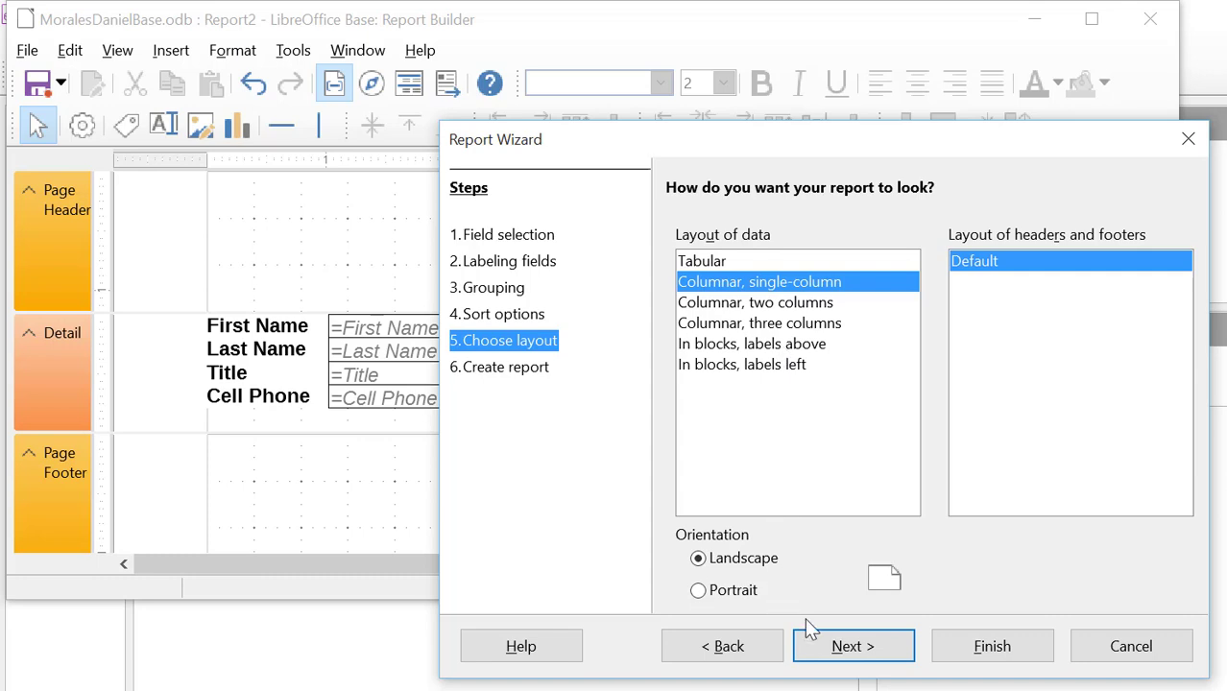
left_click(817, 647)
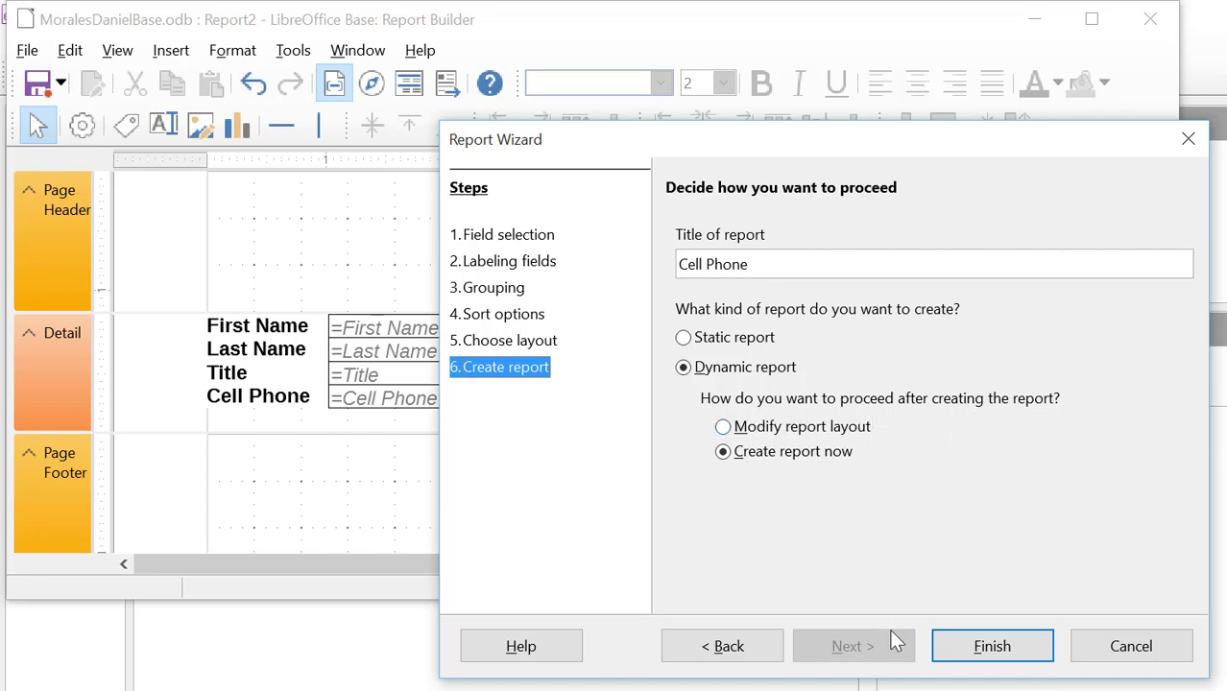
left_click(970, 656)
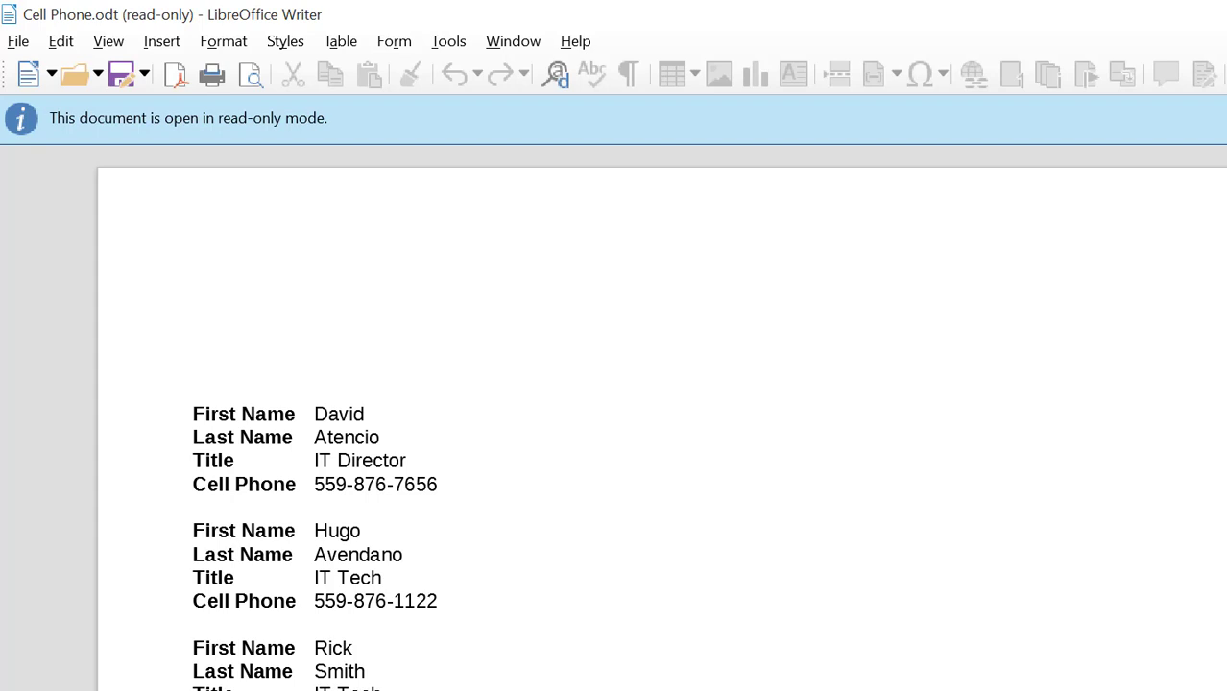
- Look through the generated Cell Phone report and examine how the employee records are laid out
scroll(614, 422, "down", 5)
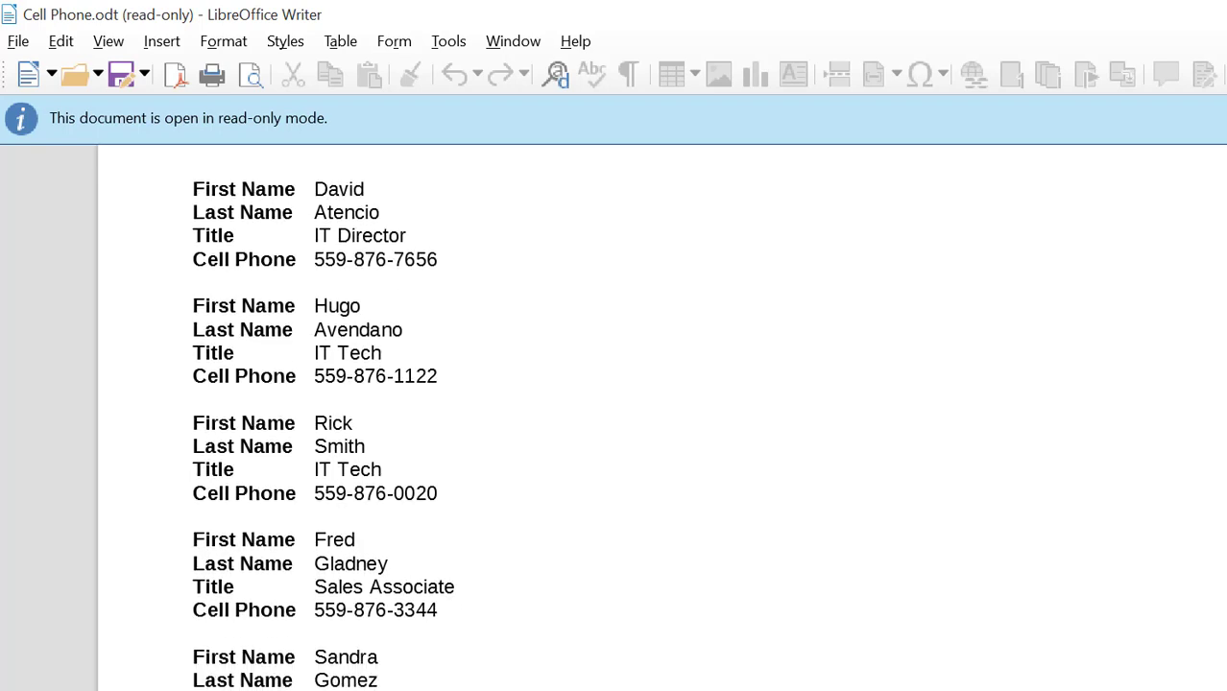
scroll(615, 422, "down", 3)
scroll(615, 422, "up", 3)
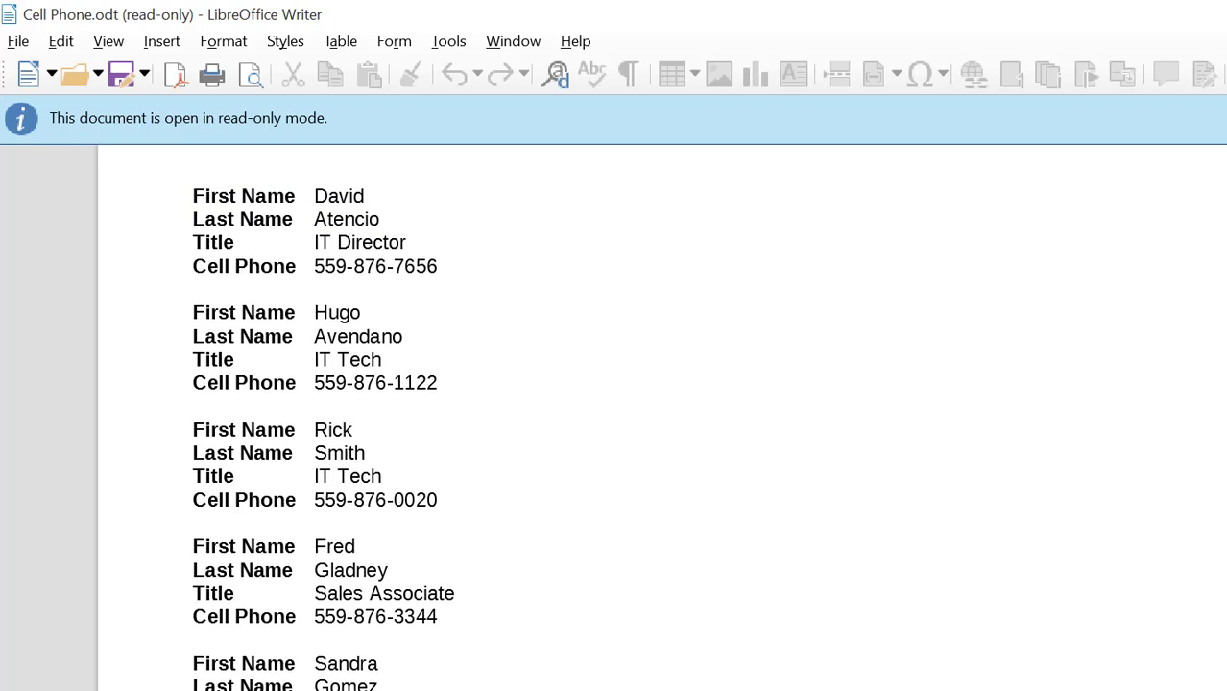
scroll(614, 423, "down", 2)
scroll(614, 422, "up", 1)
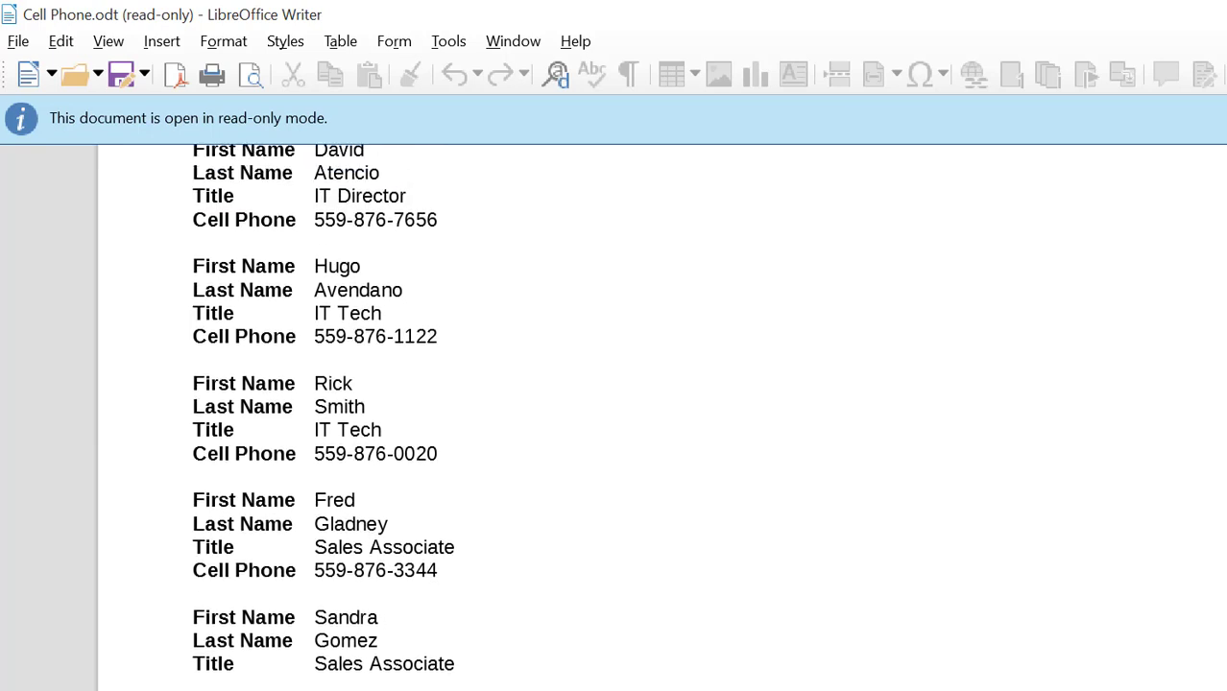
scroll(615, 423, "down", 7)
scroll(614, 422, "up", 9)
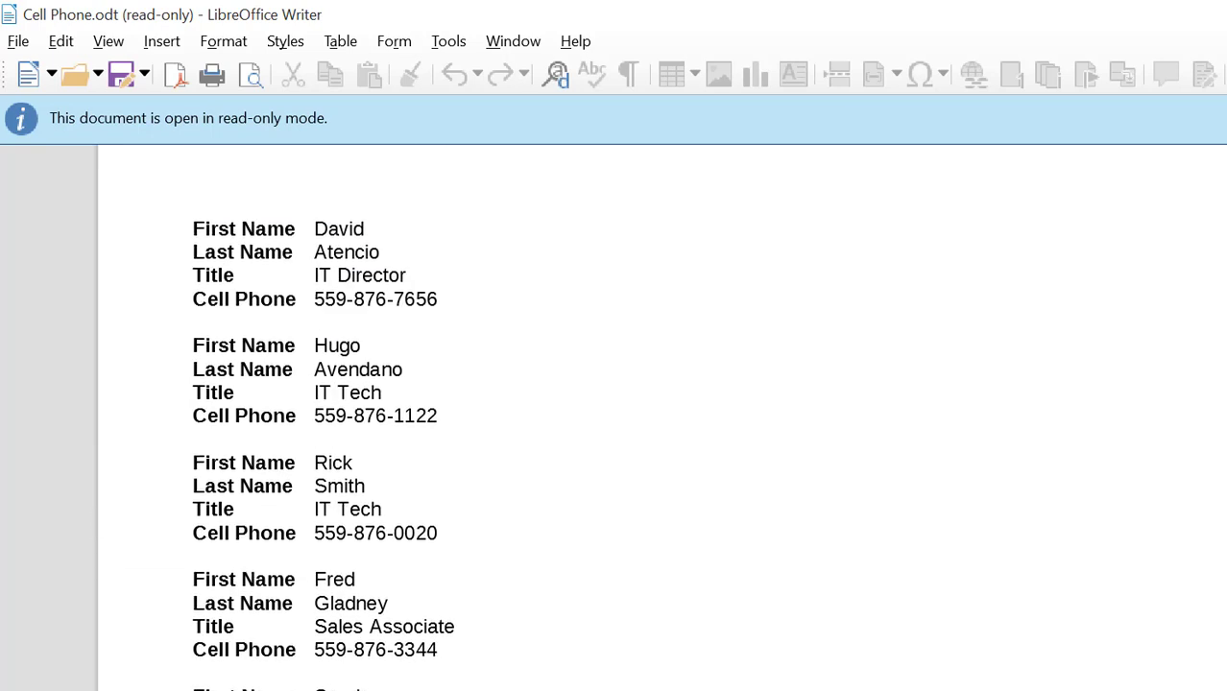
scroll(615, 422, "up", 4)
scroll(615, 422, "down", 20)
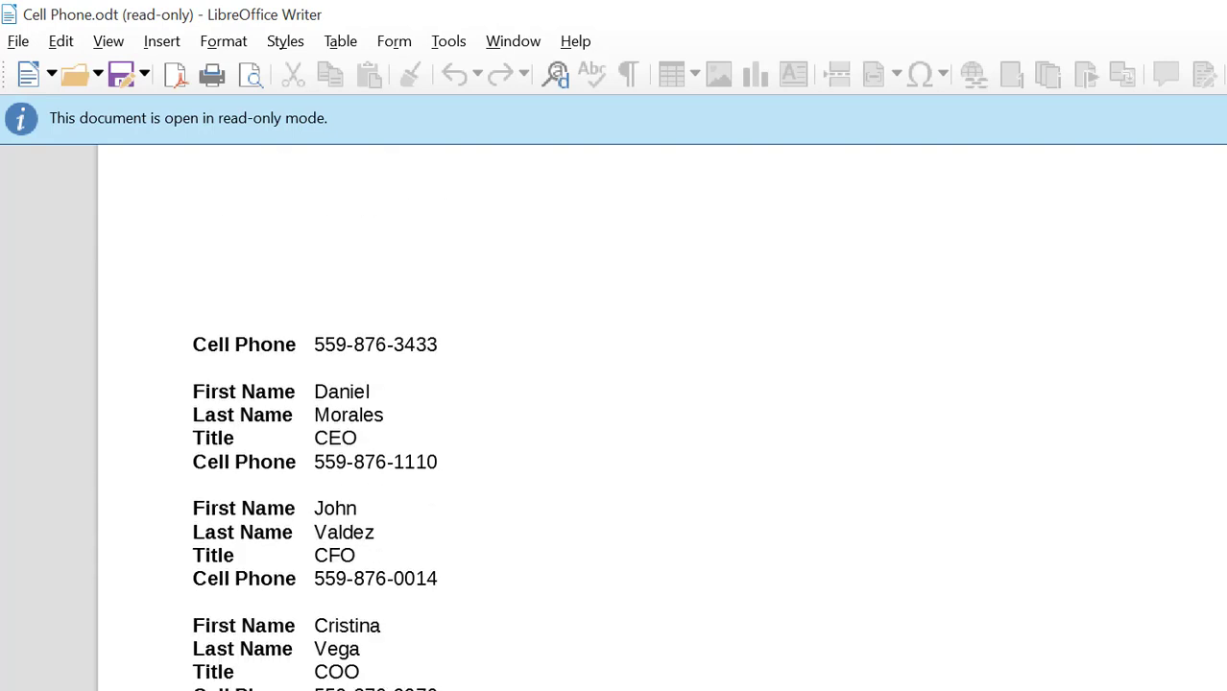
- Look over the Cell Phone report and save it in Documents as the ODF text document Cell Phone.odt
scroll(615, 422, "down", 6)
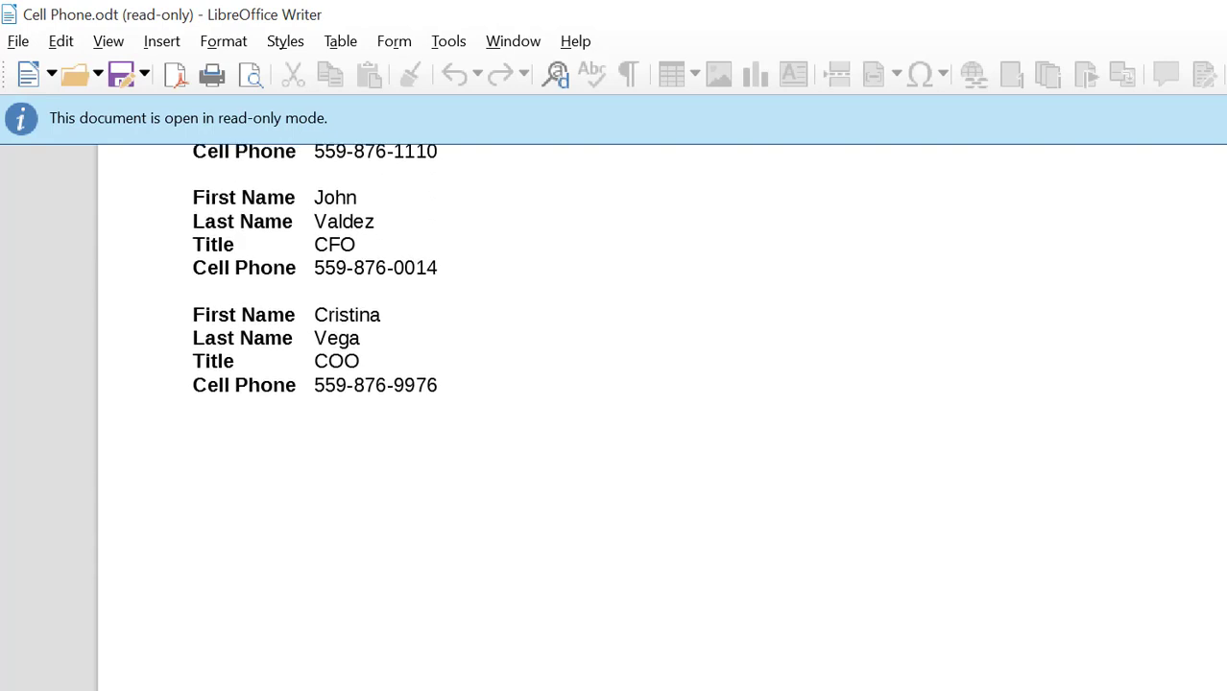
scroll(614, 423, "up", 20)
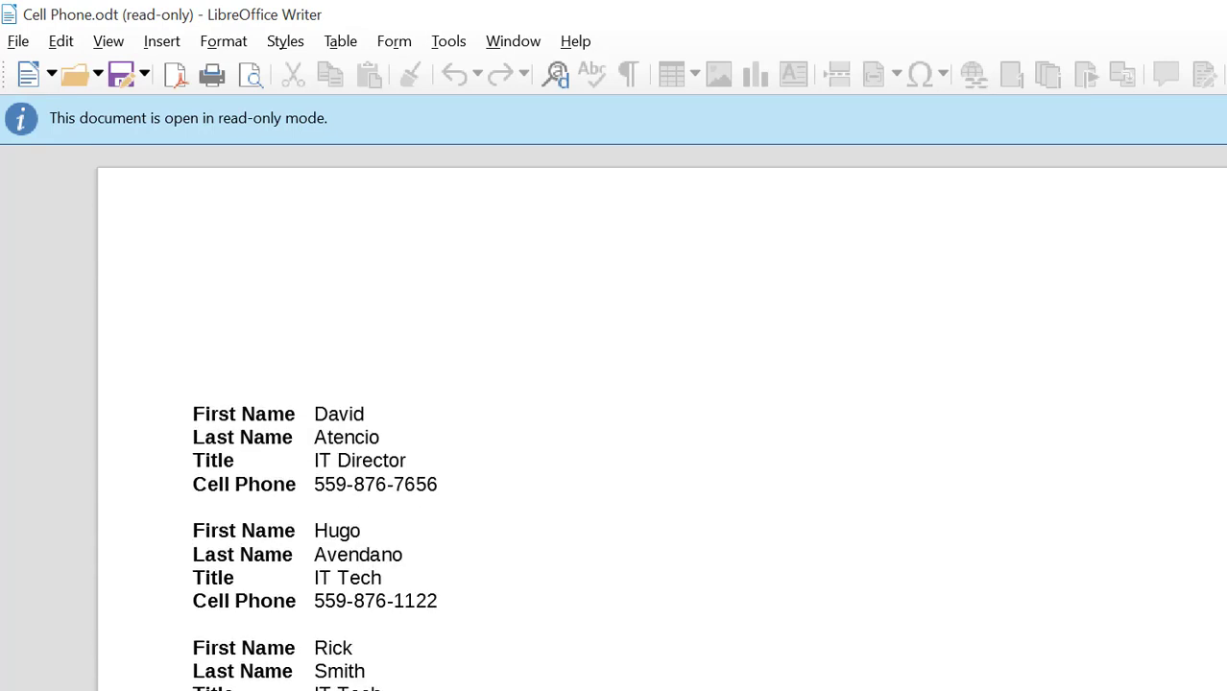
left_click(120, 75)
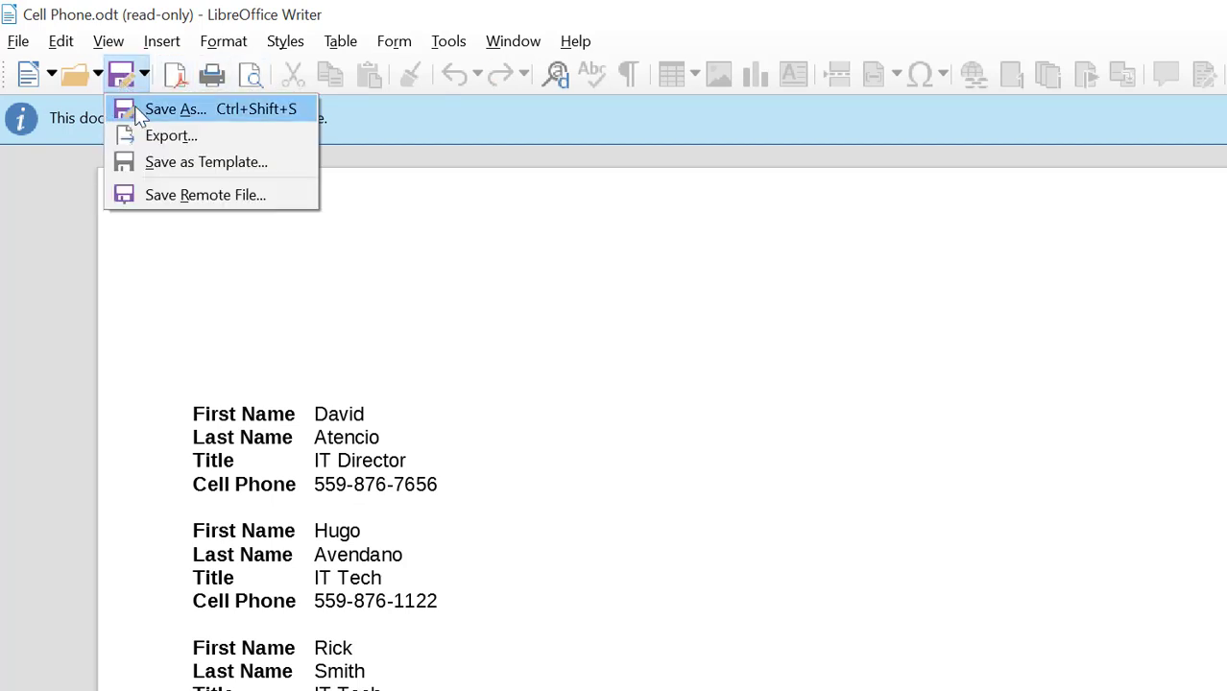
left_click(134, 106)
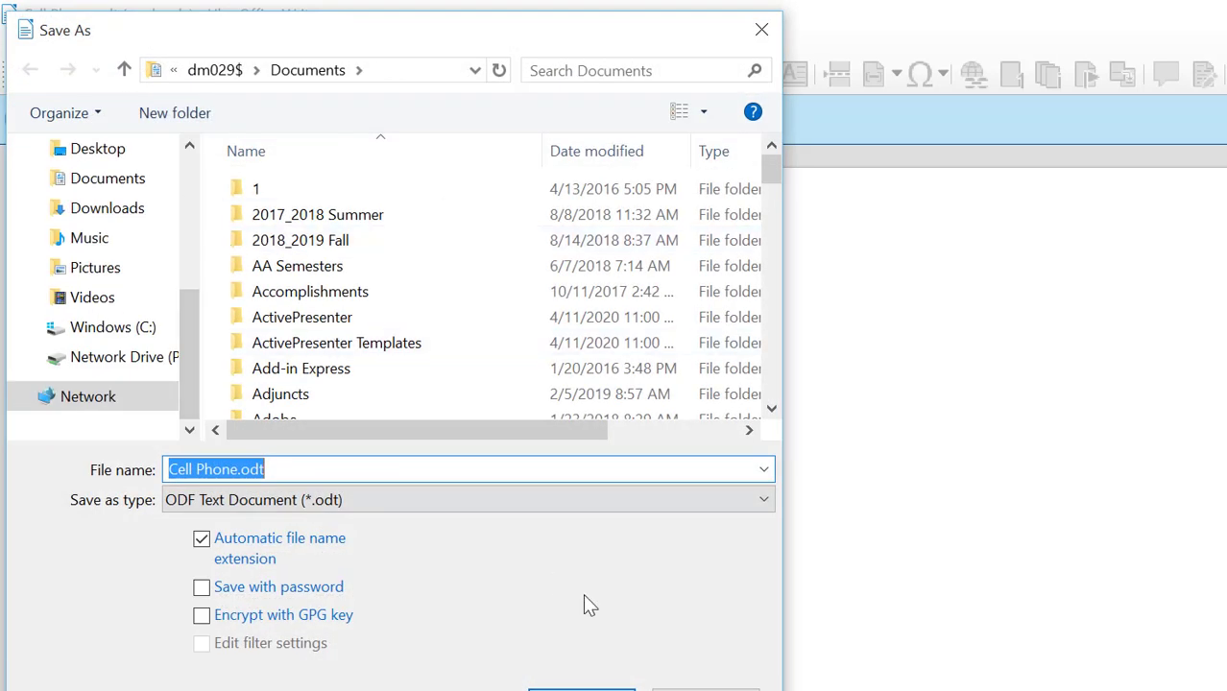
left_click(581, 689)
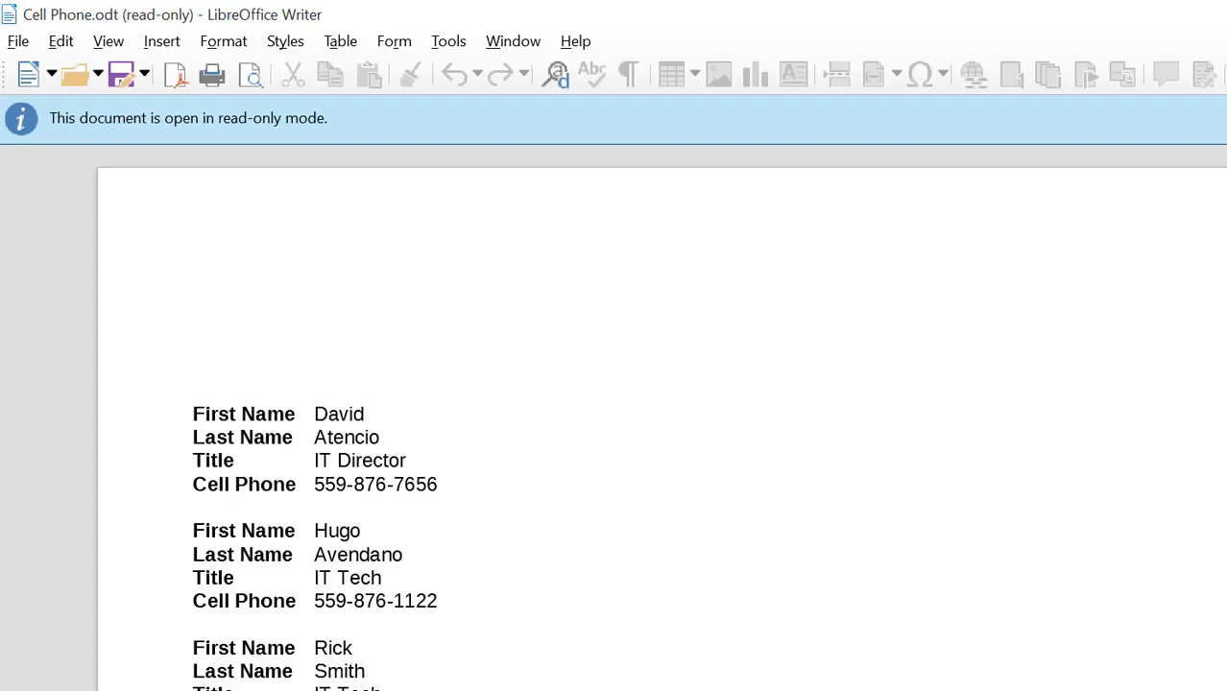
- Close the report document, reopen the Cell Phone report from the database to check it, and close it again
key("alt+F4")
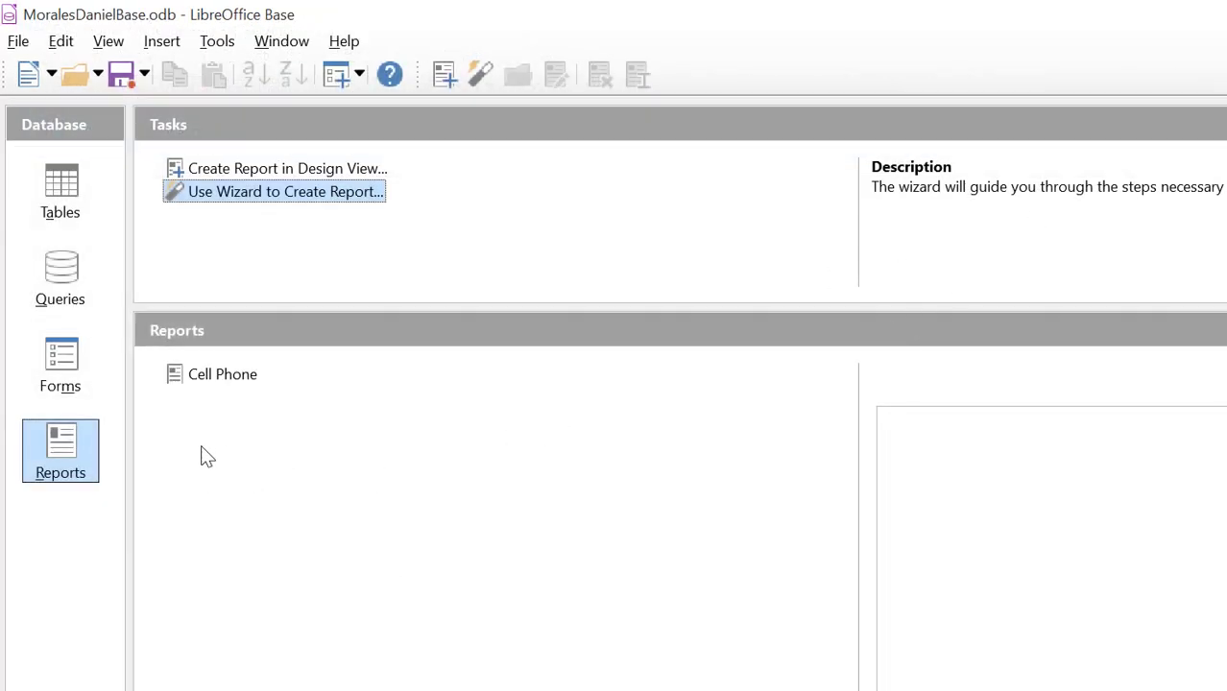
double_click(203, 378)
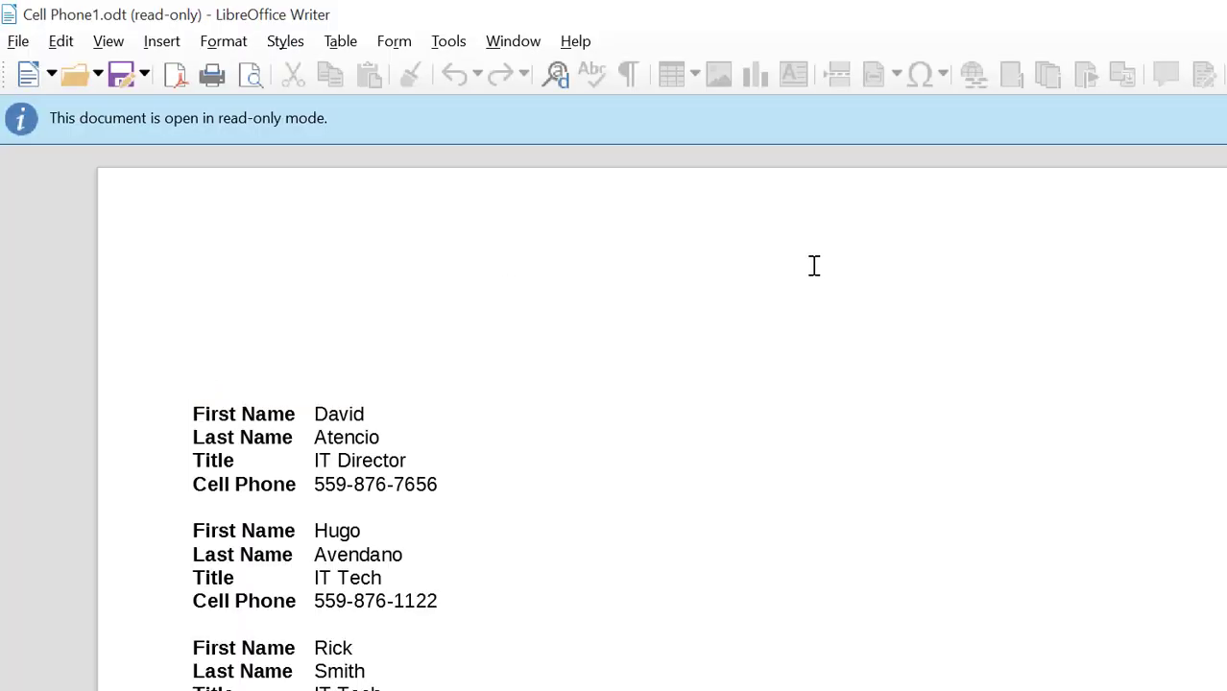
key("alt+F4")
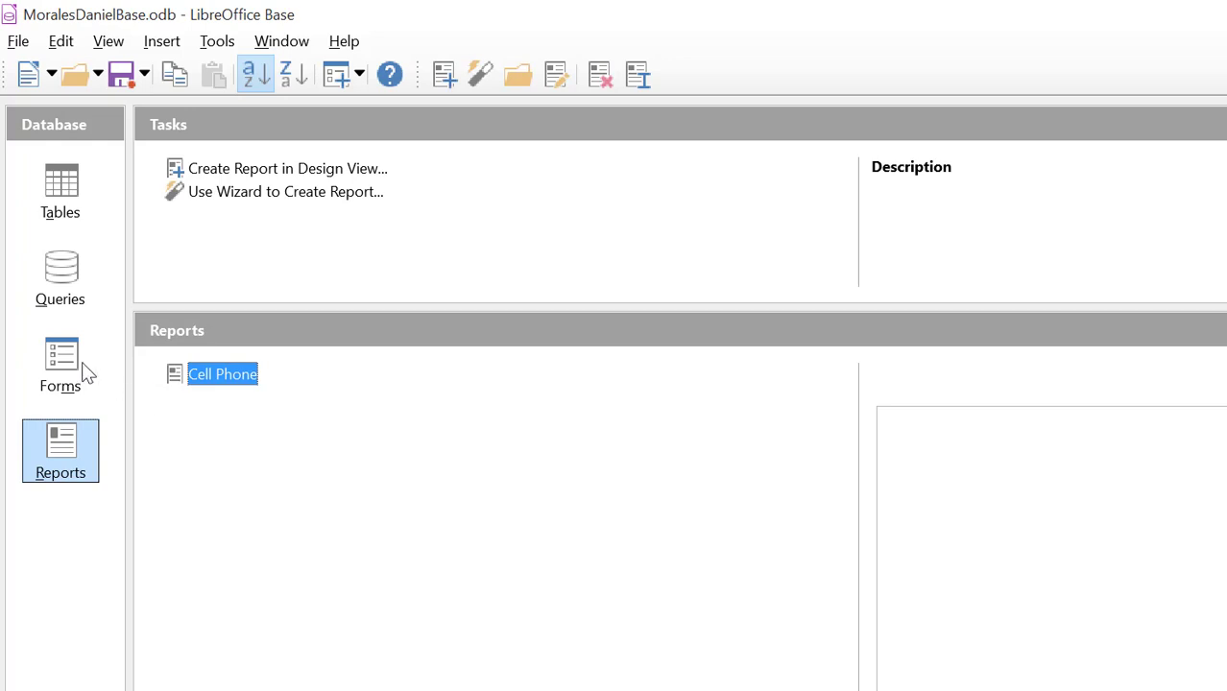
- Review the database's saved queries, tables and forms, and return to the list of reports
left_click(72, 298)
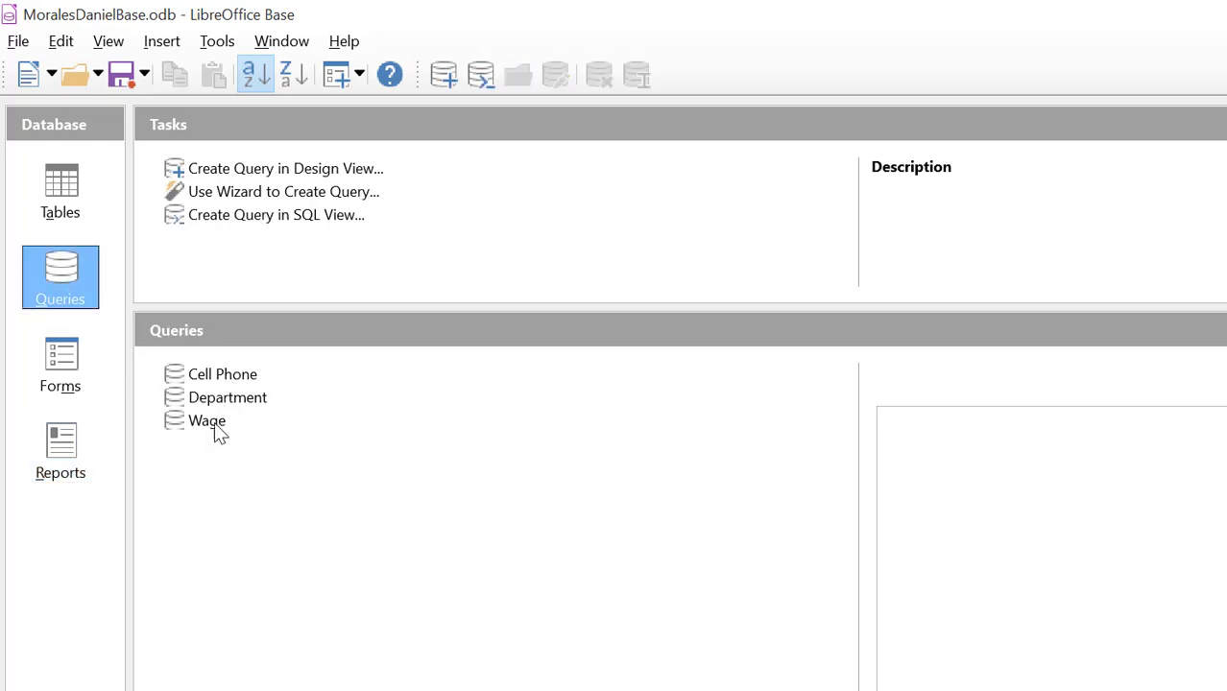
left_click(74, 451)
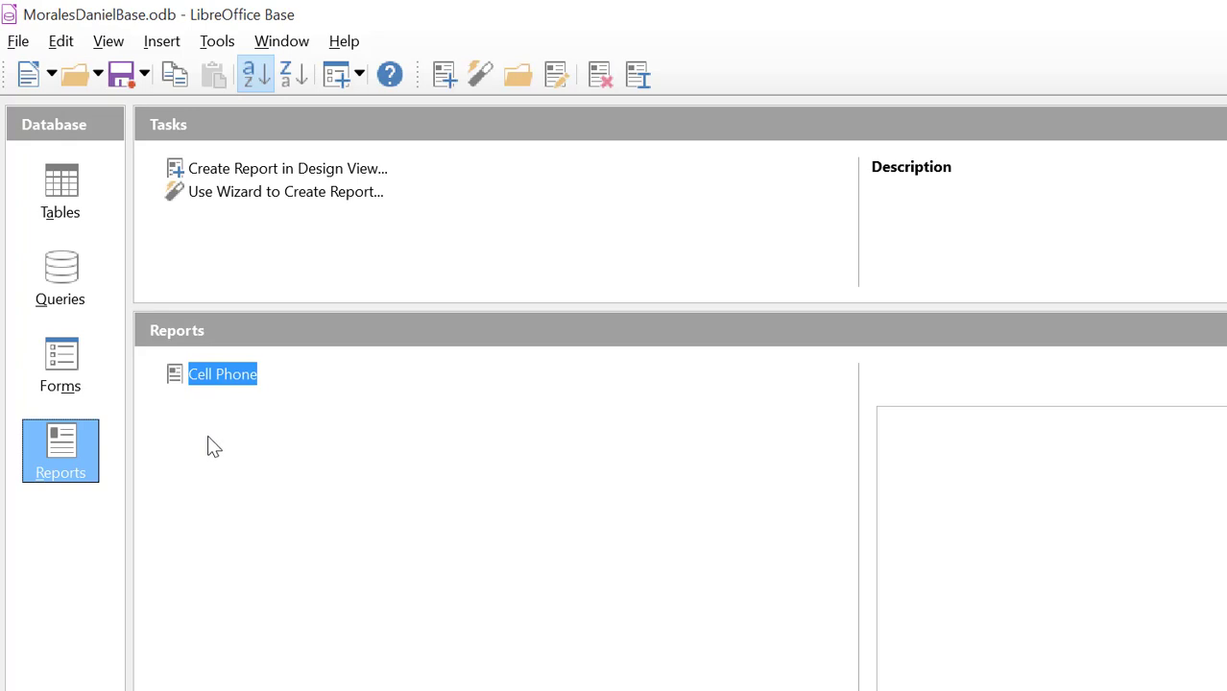
left_click(68, 200)
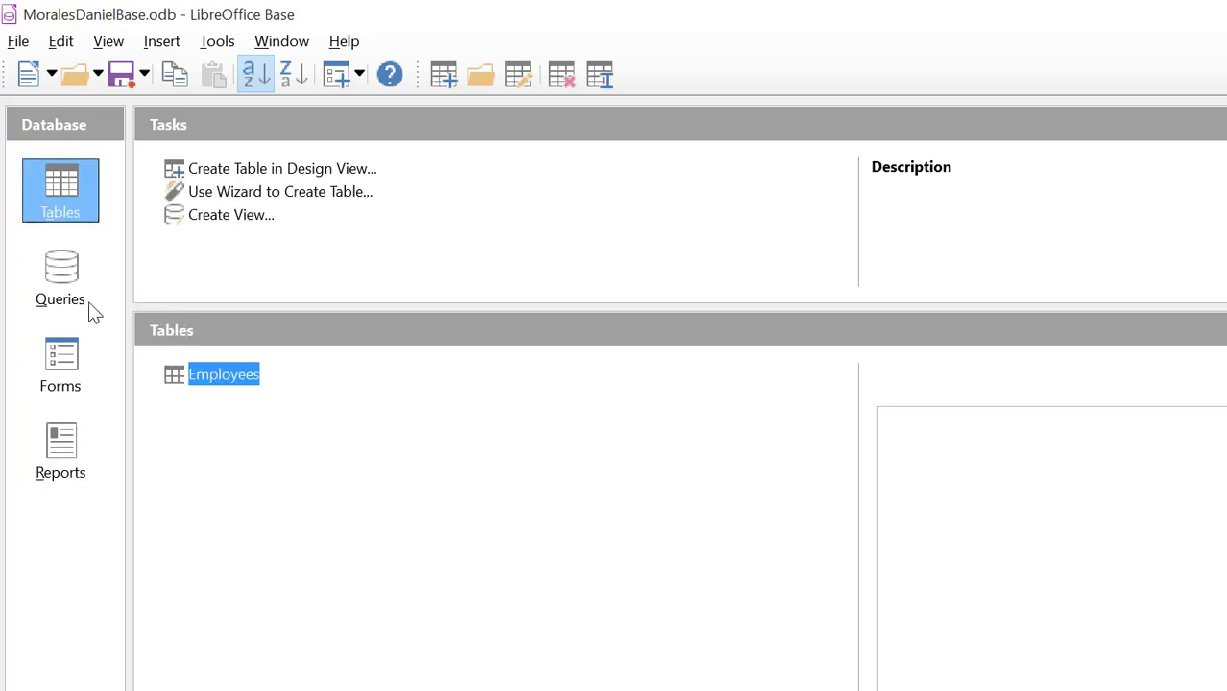
left_click(57, 280)
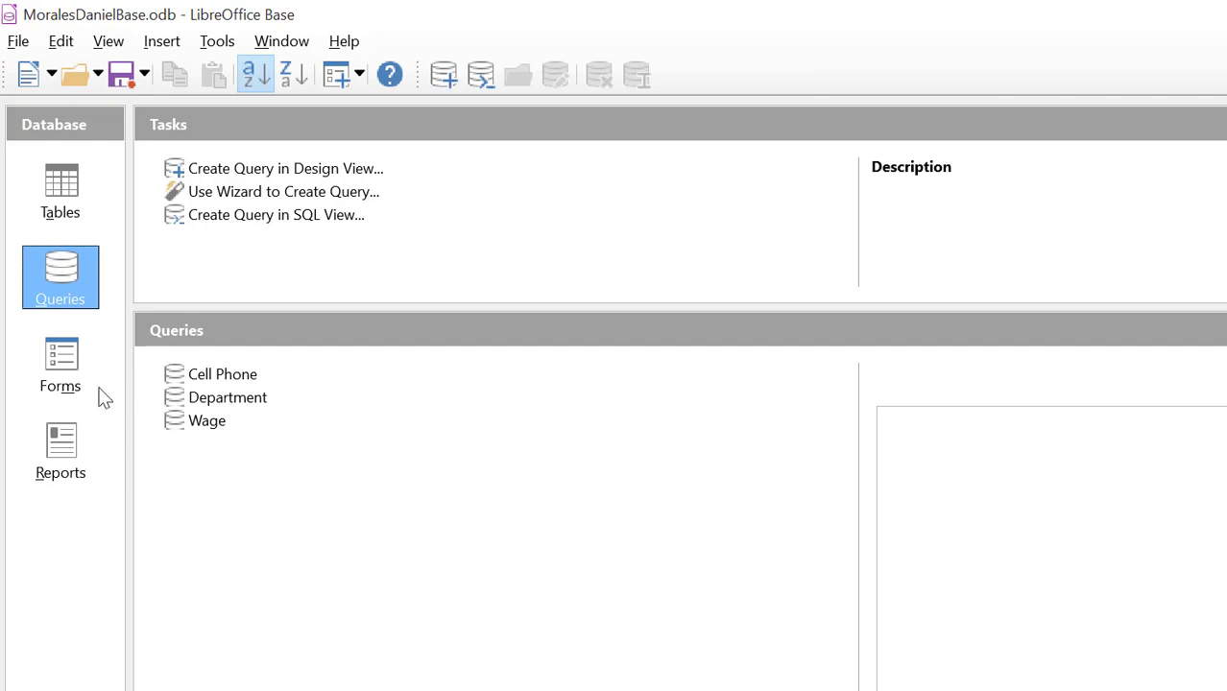
left_click(64, 367)
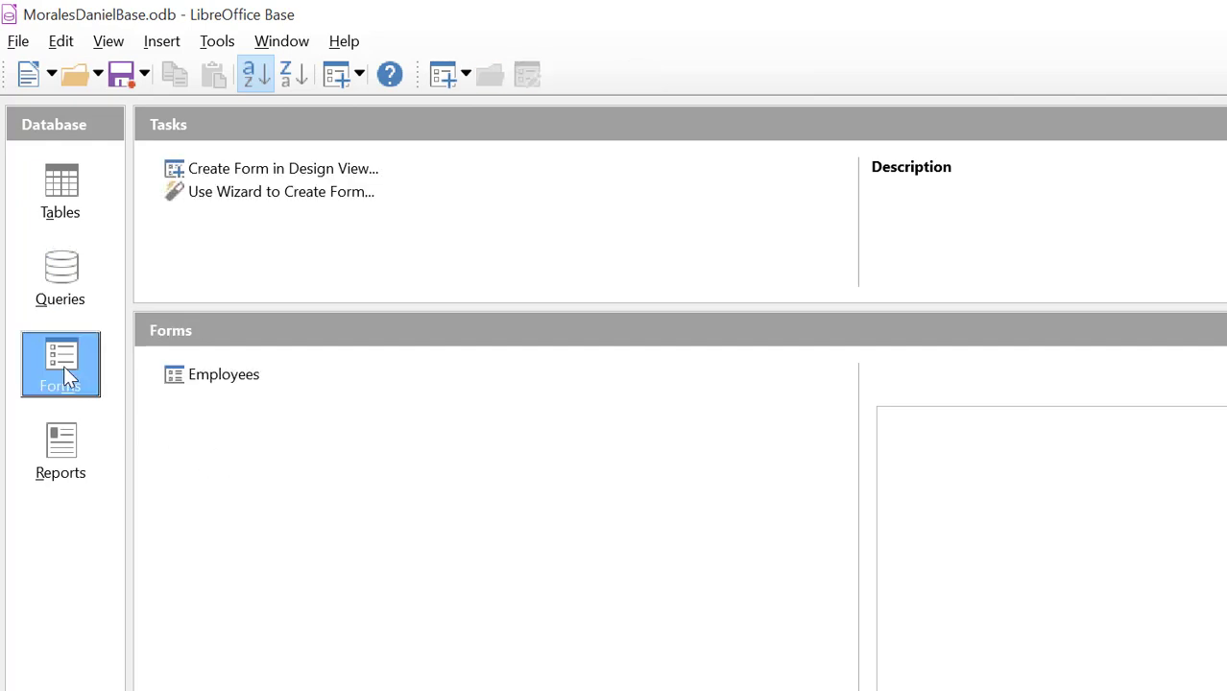
left_click(77, 463)
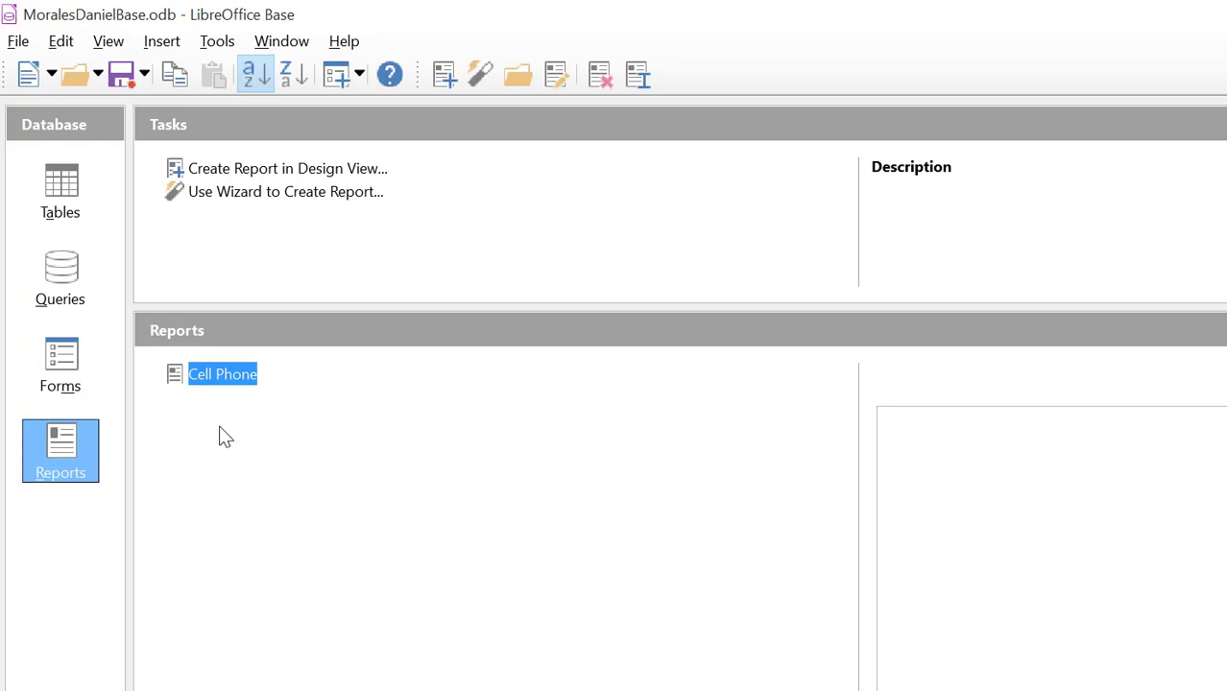